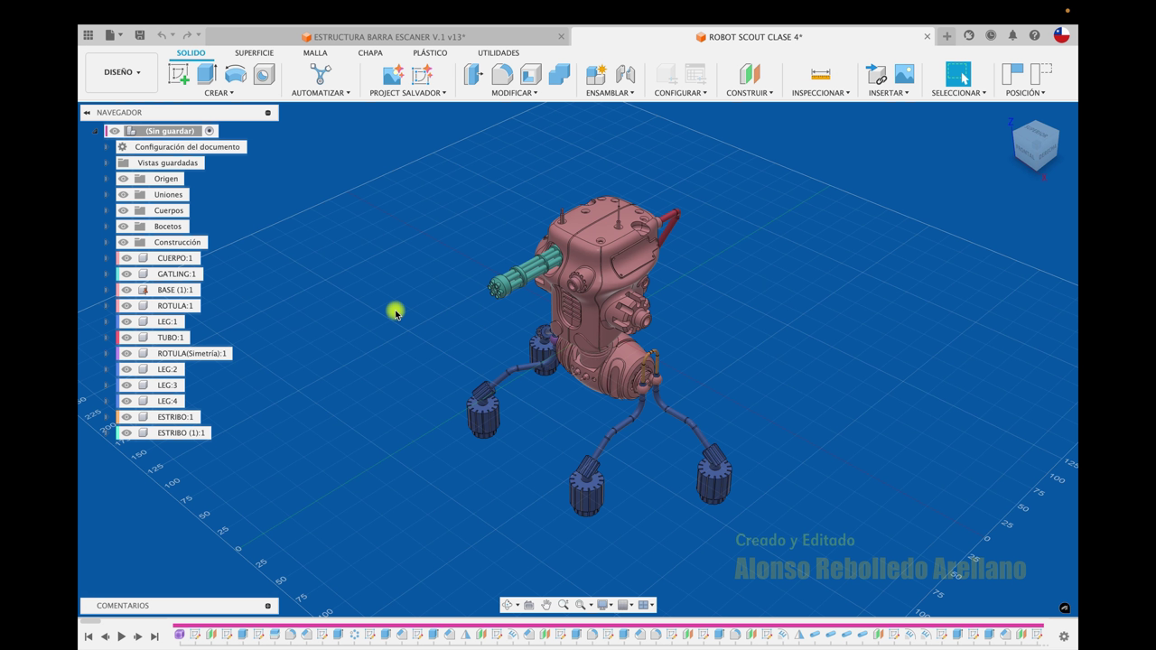
Highlight each robot component in the browser, from GATLING:1 to ESTRIBO (1):1, then clear the selection
scroll(426, 277, up, 5)
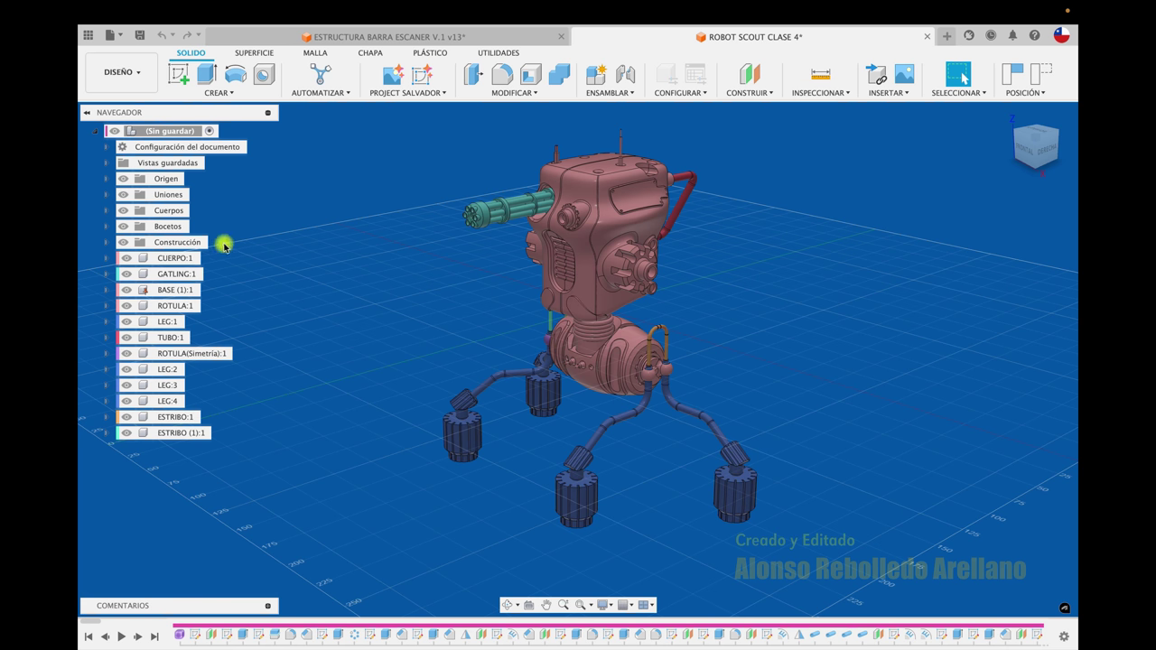
click(173, 274)
click(171, 290)
click(168, 305)
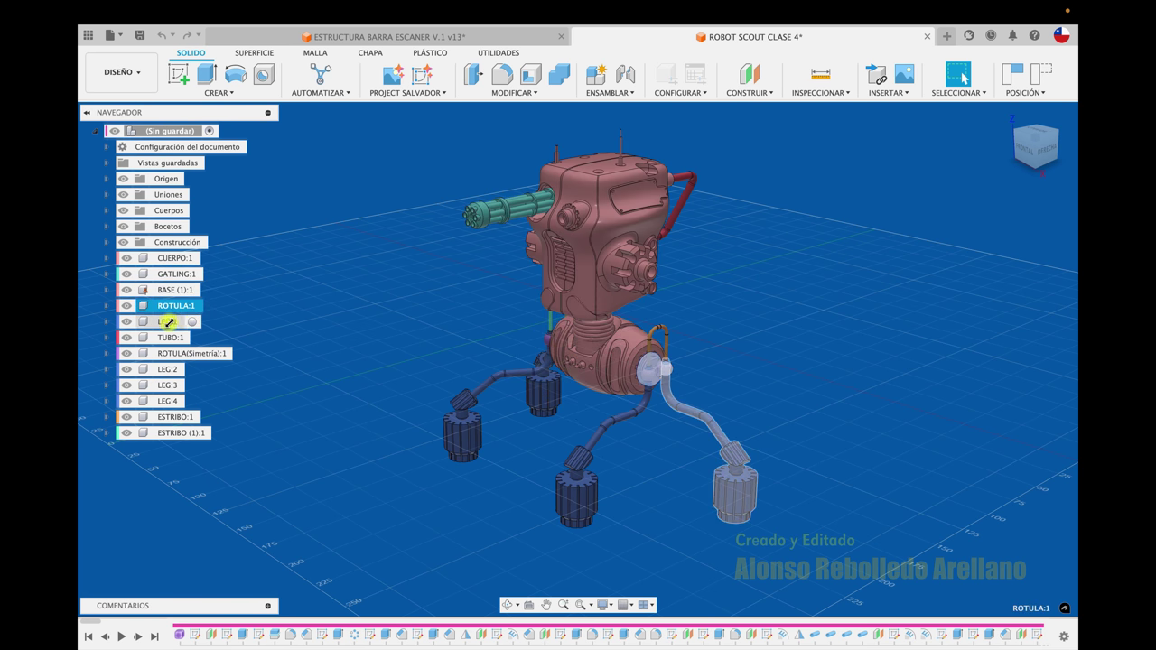
click(168, 322)
click(169, 336)
click(180, 354)
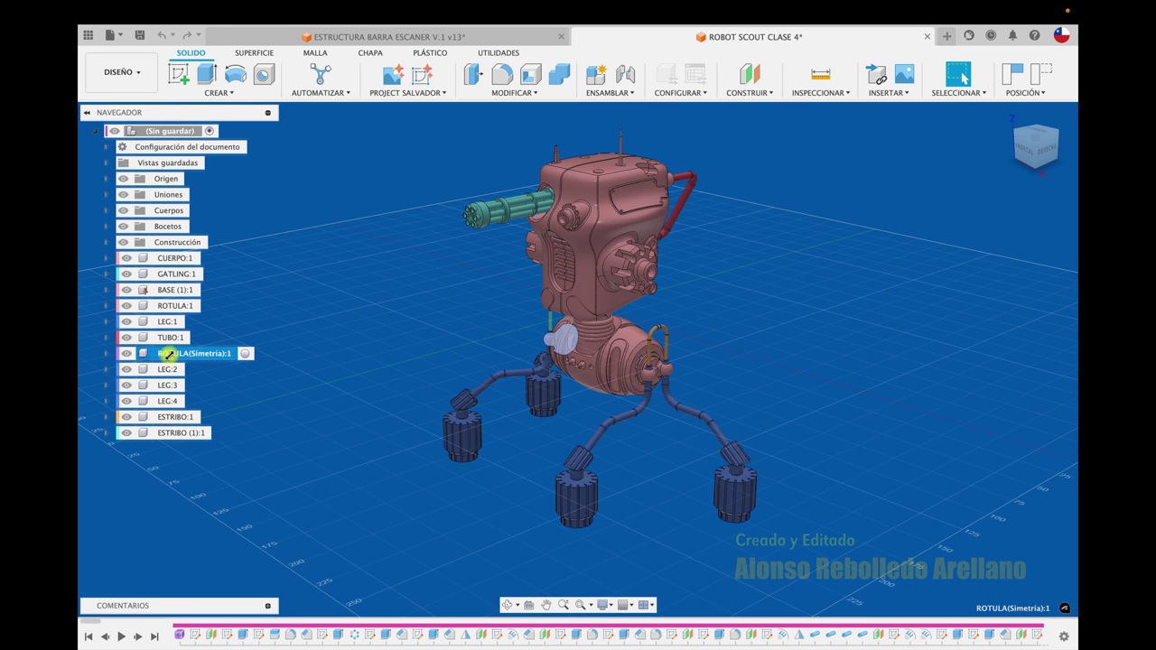
click(168, 368)
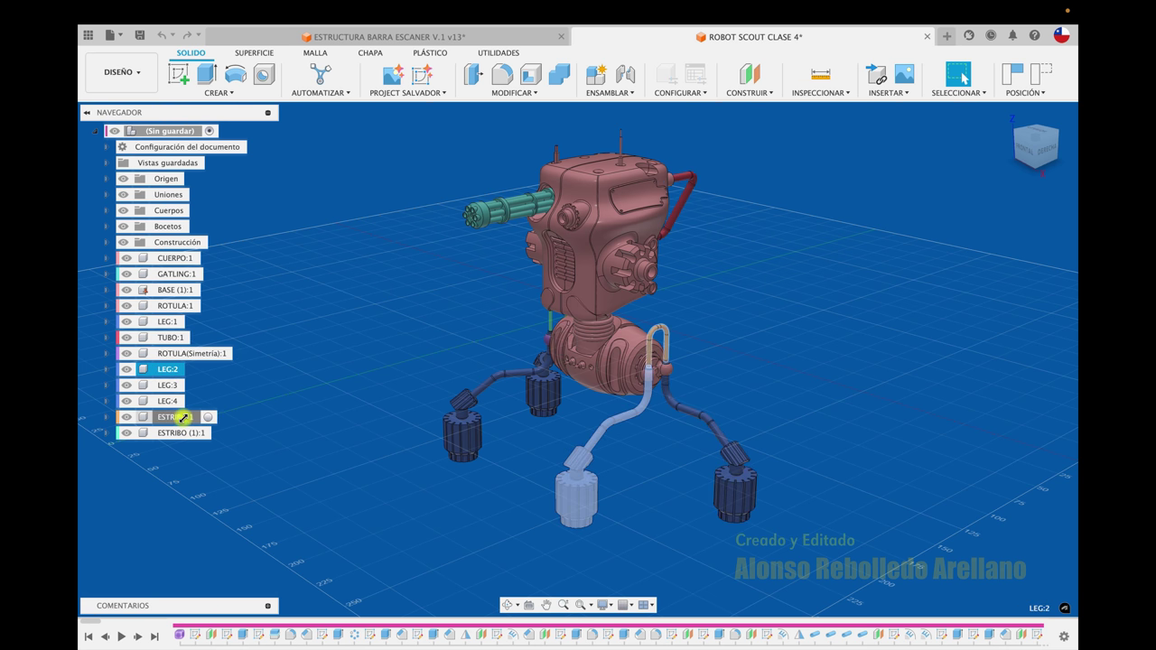
click(175, 416)
click(181, 432)
click(296, 376)
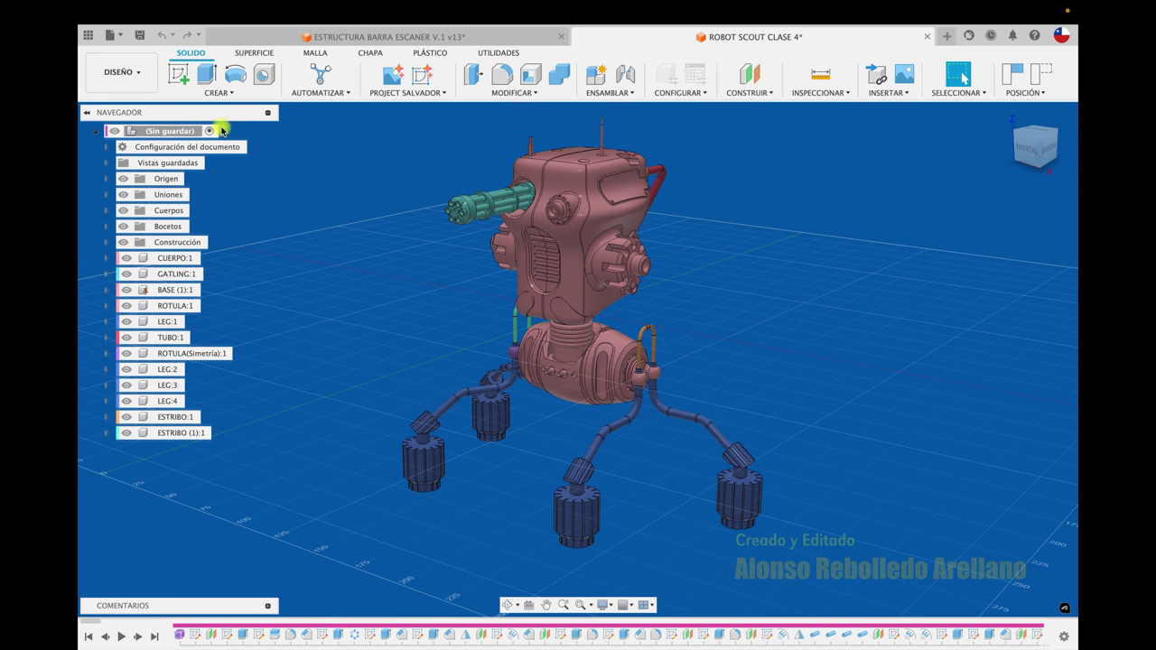
Switch from DISEÑO to the RENDERIZAR workspace and open the appearance settings
click(140, 72)
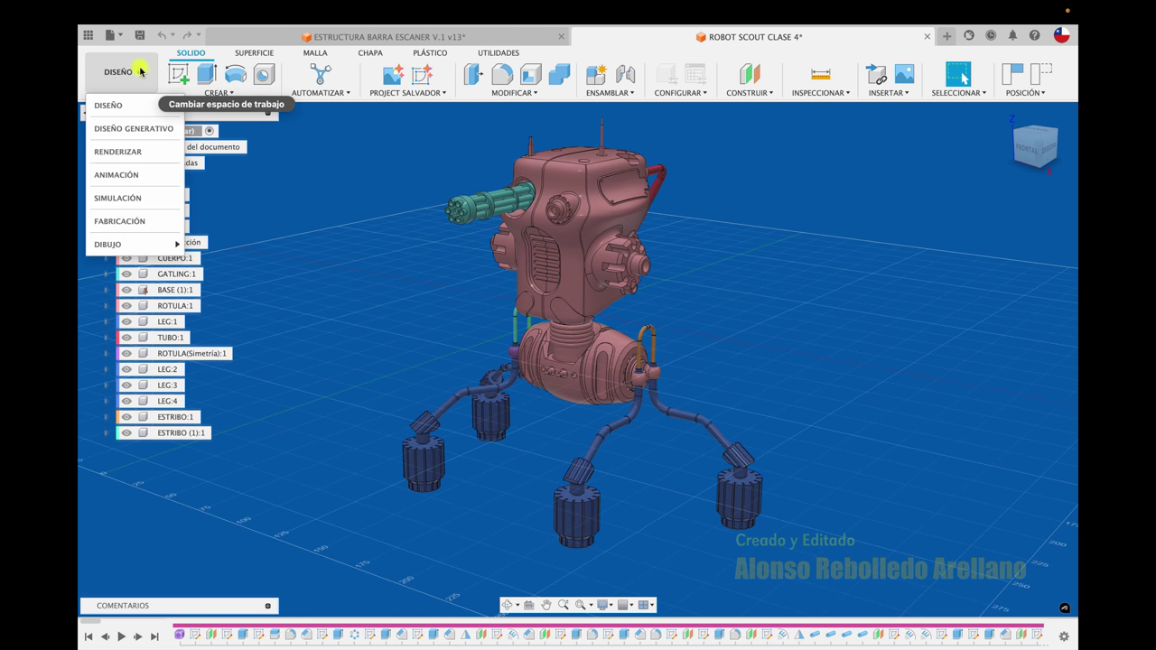
click(149, 160)
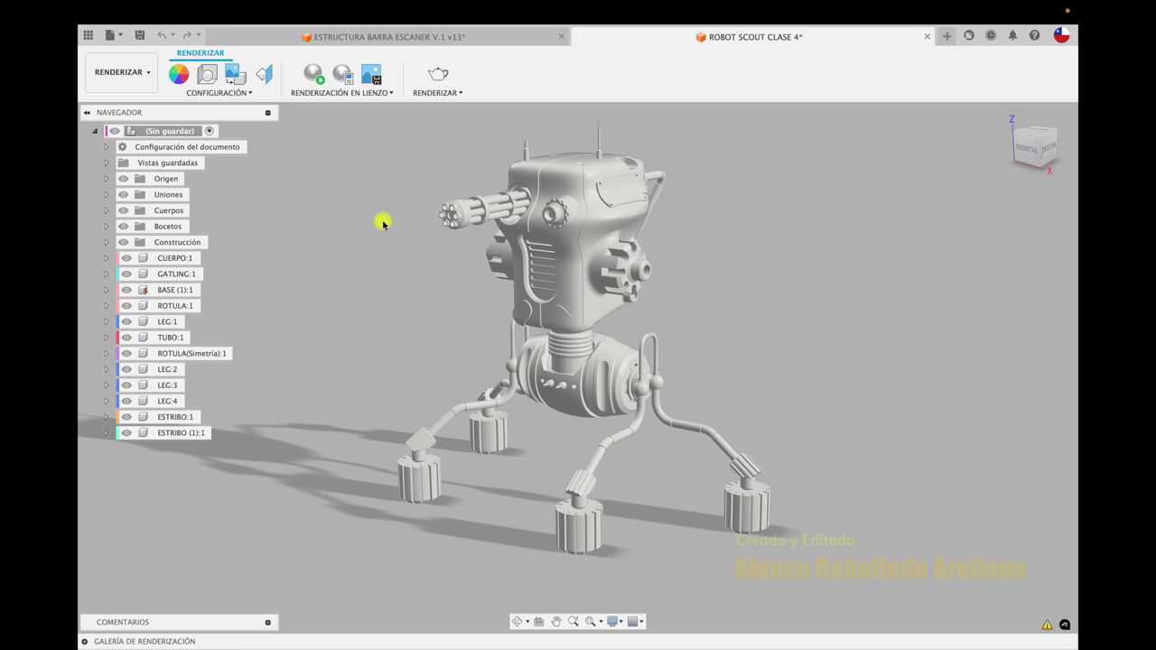
click(183, 79)
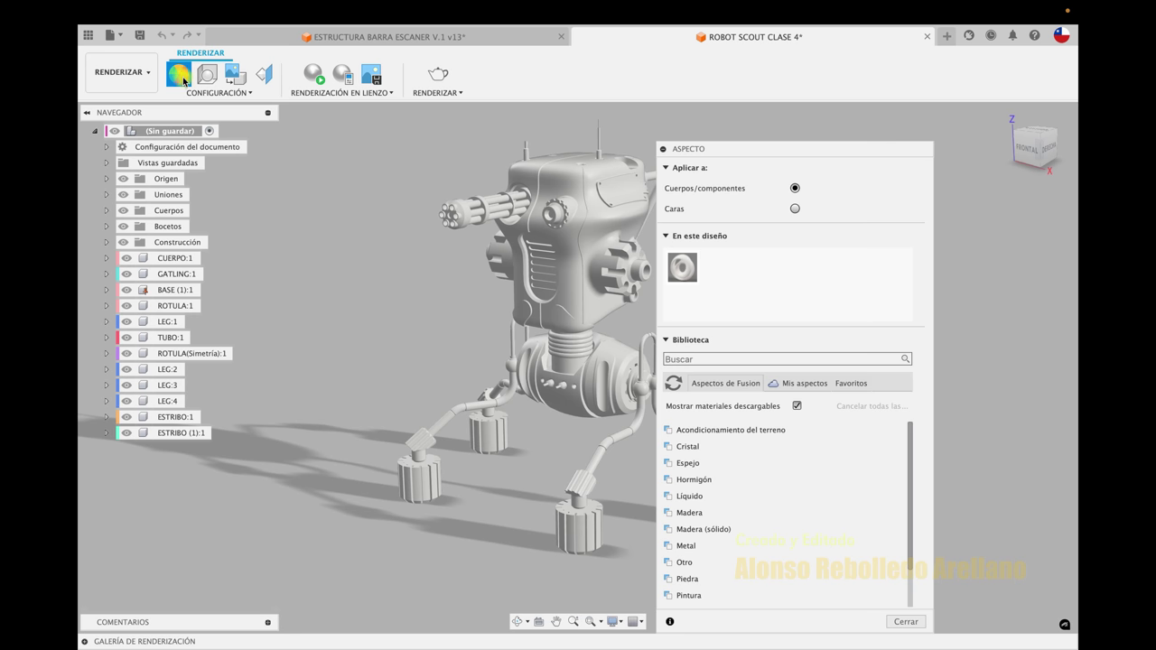
Try ABS (blanco) on the robot's body and leg, then apply it to the CUERPO:1 component
mouse_move(774, 142)
mouse_down()
mouse_move(825, 109)
mouse_move(820, 173)
mouse_move(872, 63)
mouse_up()
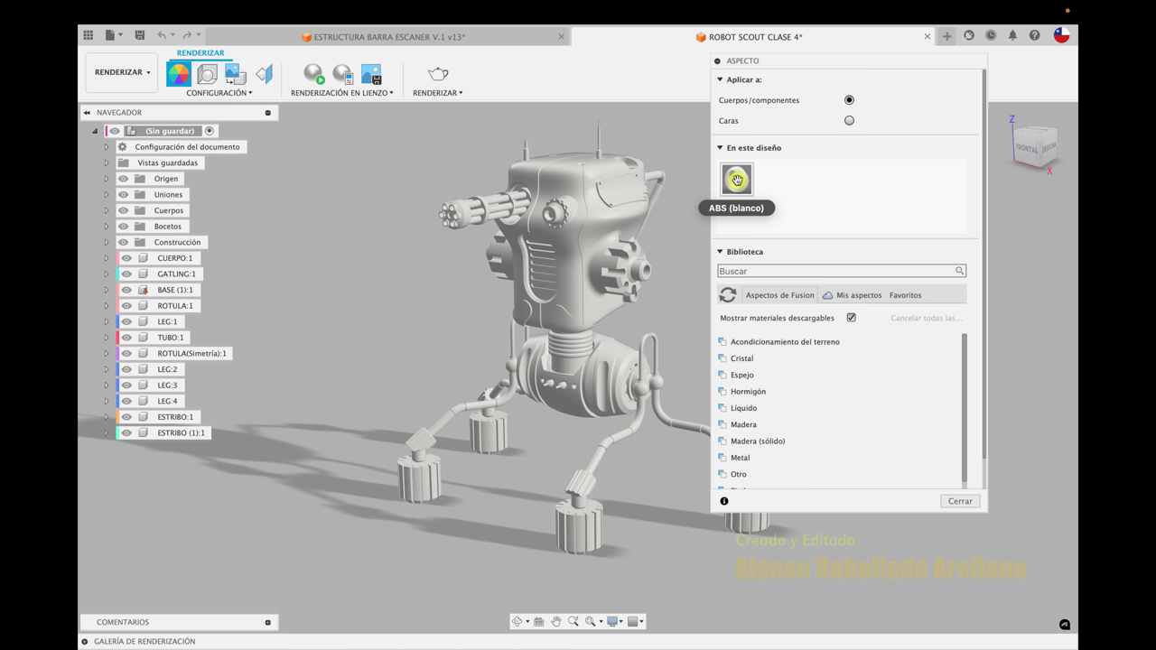
drag(743, 180, 615, 229)
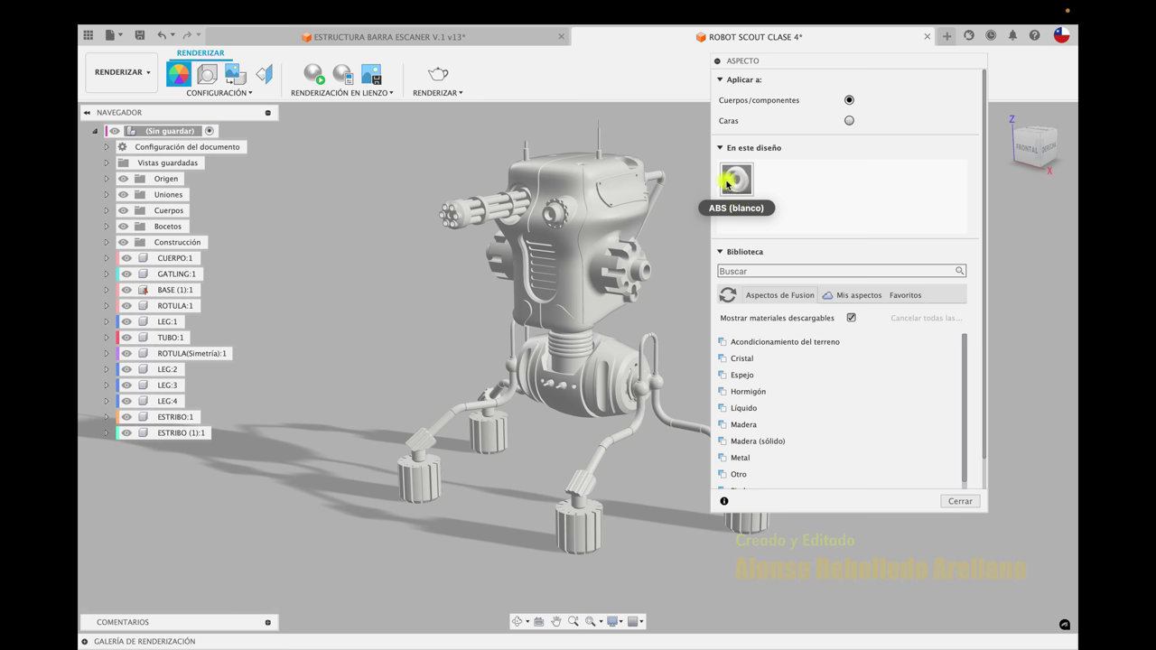
drag(739, 182, 611, 377)
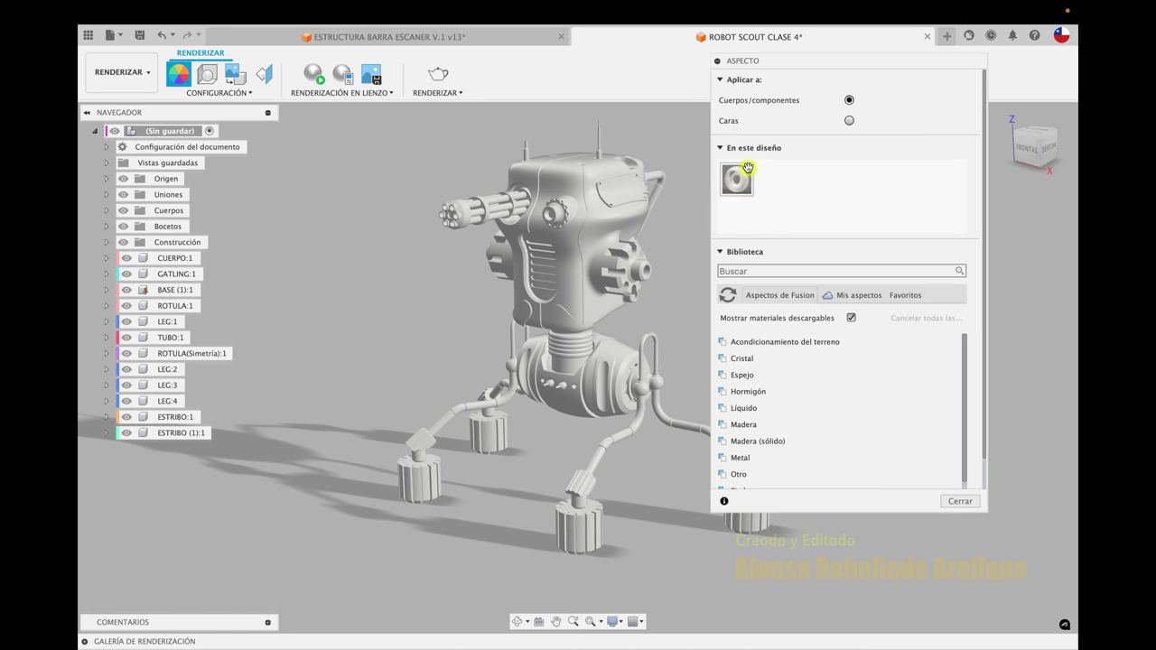
drag(739, 183, 452, 413)
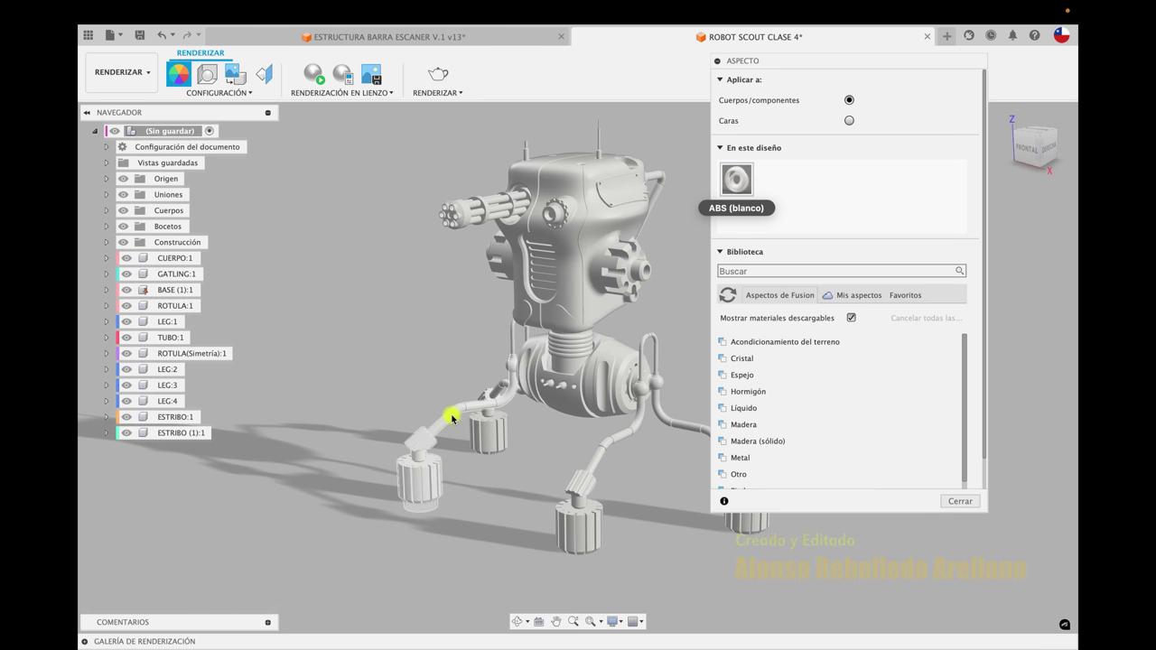
mouse_move(736, 179)
mouse_down()
mouse_move(228, 326)
mouse_move(190, 305)
mouse_up()
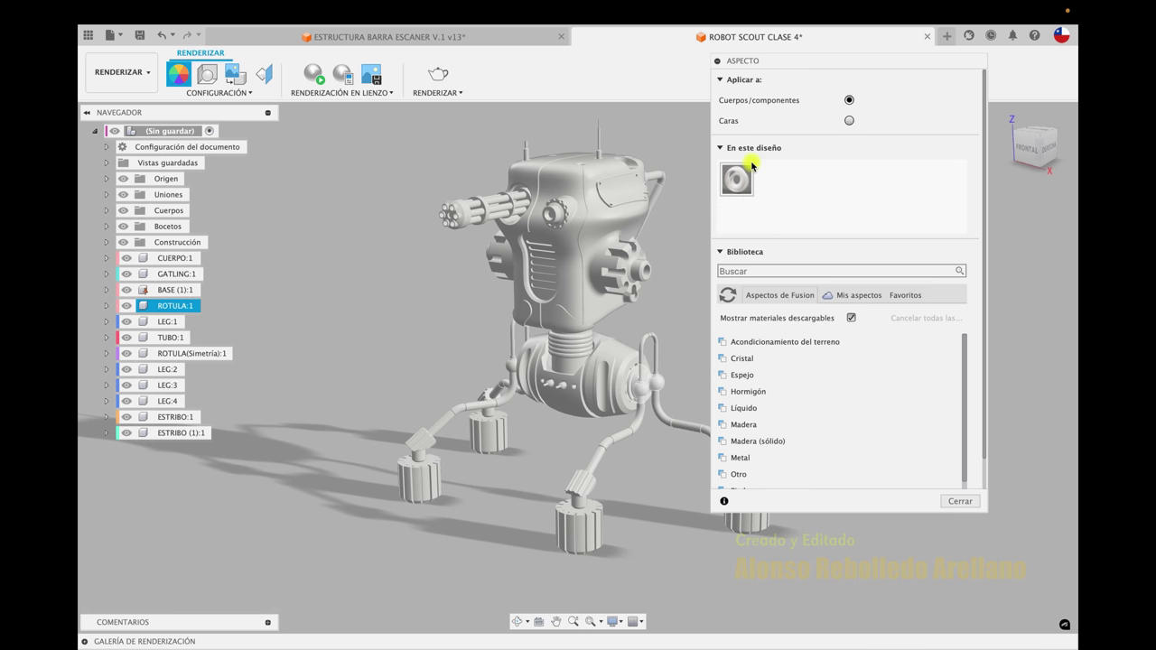
drag(743, 175, 182, 262)
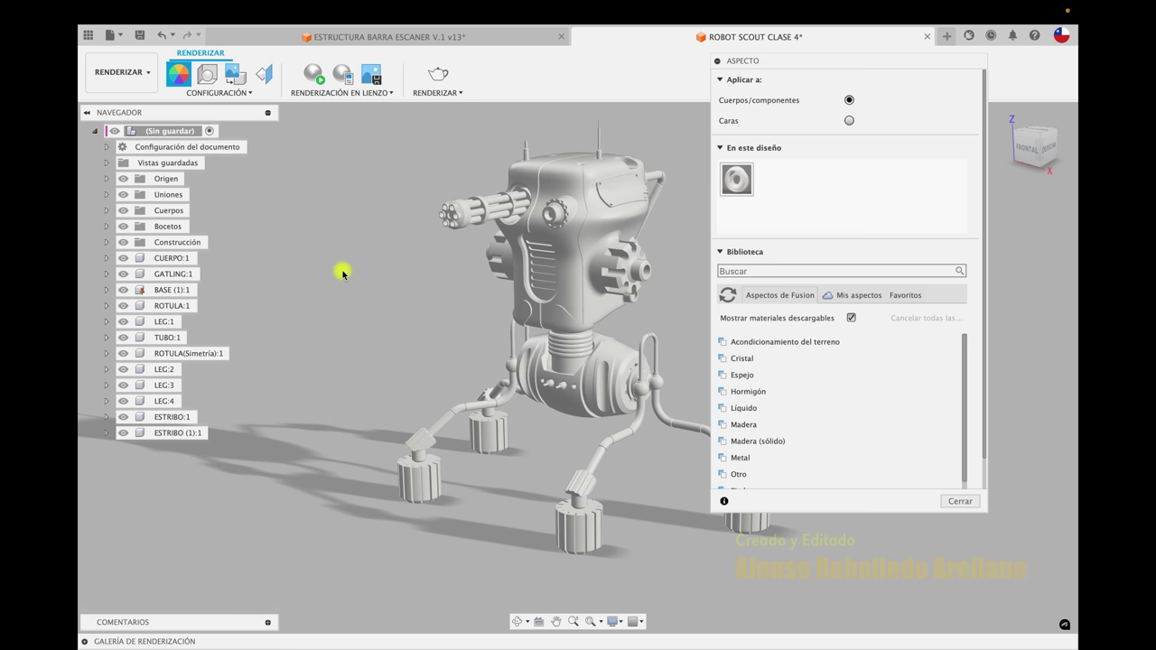
Expand the Metal category and its Acero steel finishes in the appearance library
scroll(795, 406, down, 1)
scroll(799, 411, down, 2)
click(794, 388)
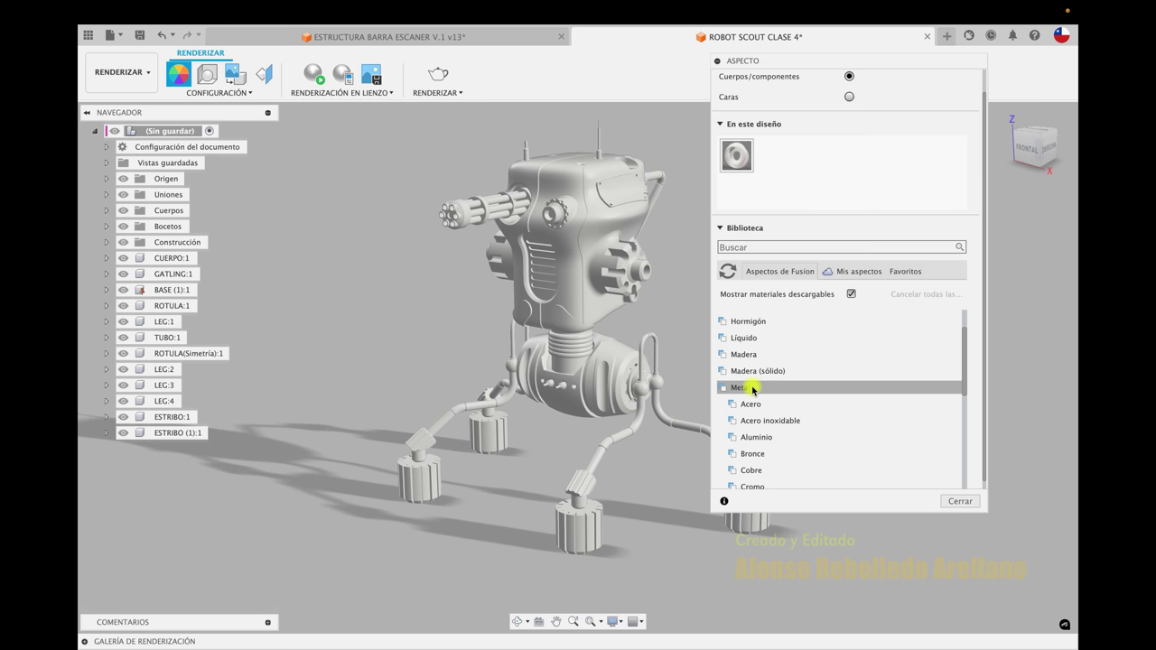
scroll(806, 453, down, 2)
scroll(805, 453, down, 2)
scroll(806, 453, down, 1)
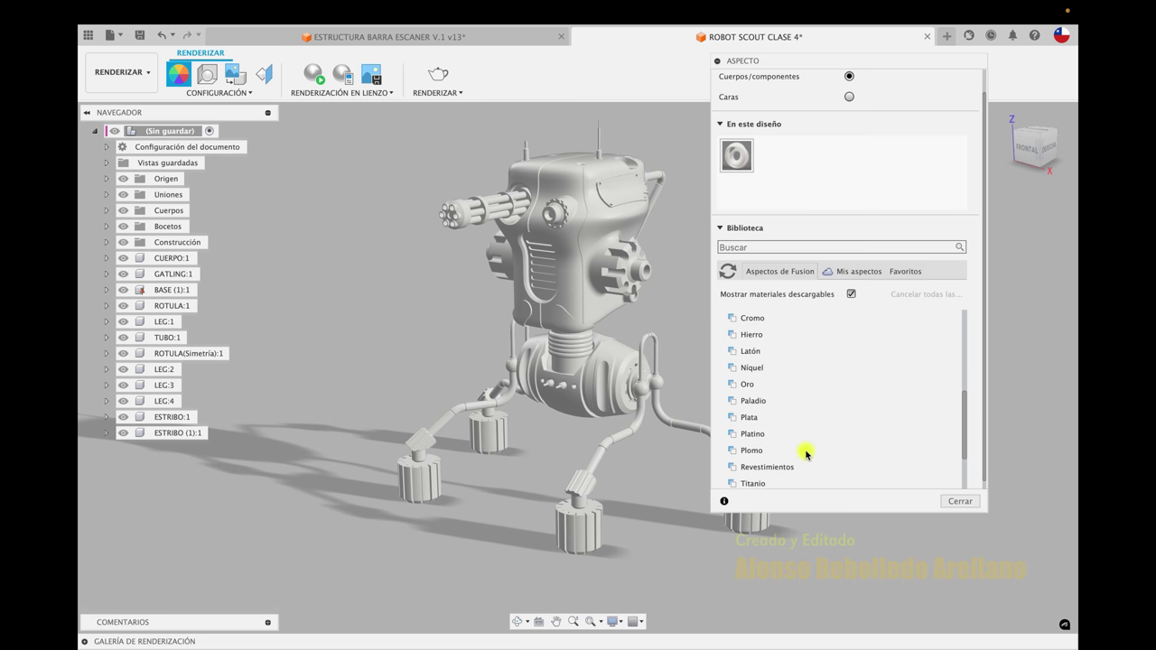
scroll(806, 453, down, 1)
scroll(806, 453, up, 3)
scroll(804, 433, up, 1)
scroll(804, 421, up, 2)
scroll(806, 423, up, 1)
scroll(806, 421, up, 1)
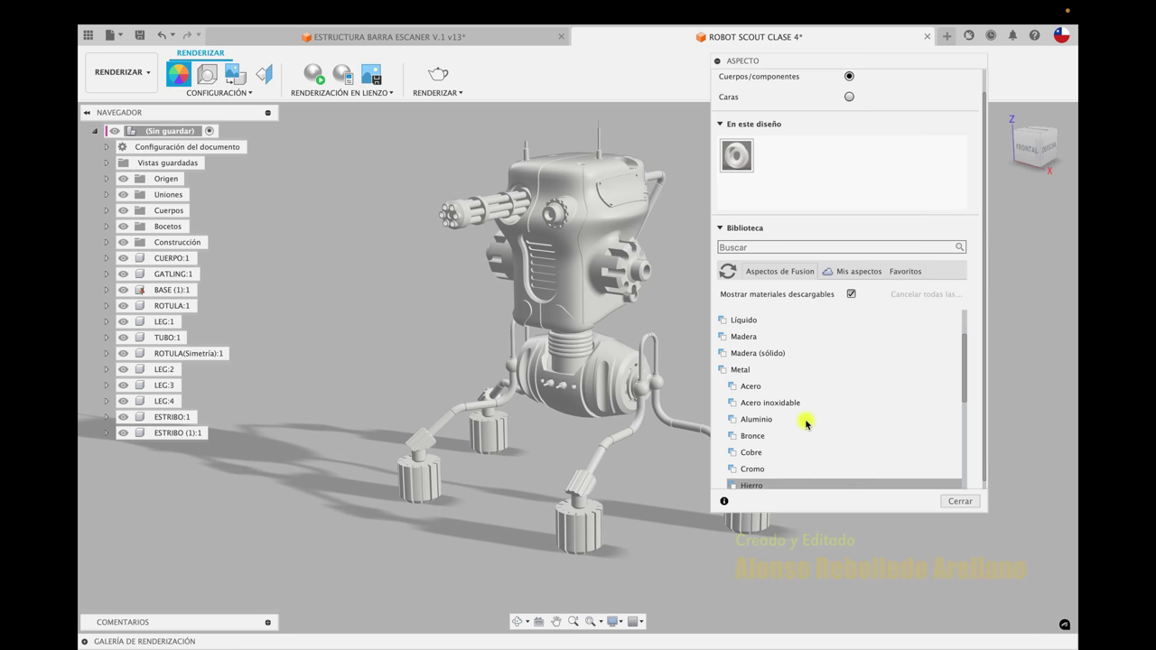
click(763, 388)
Download the Acero – Satinado steel finish from the Acero list
scroll(844, 413, down, 2)
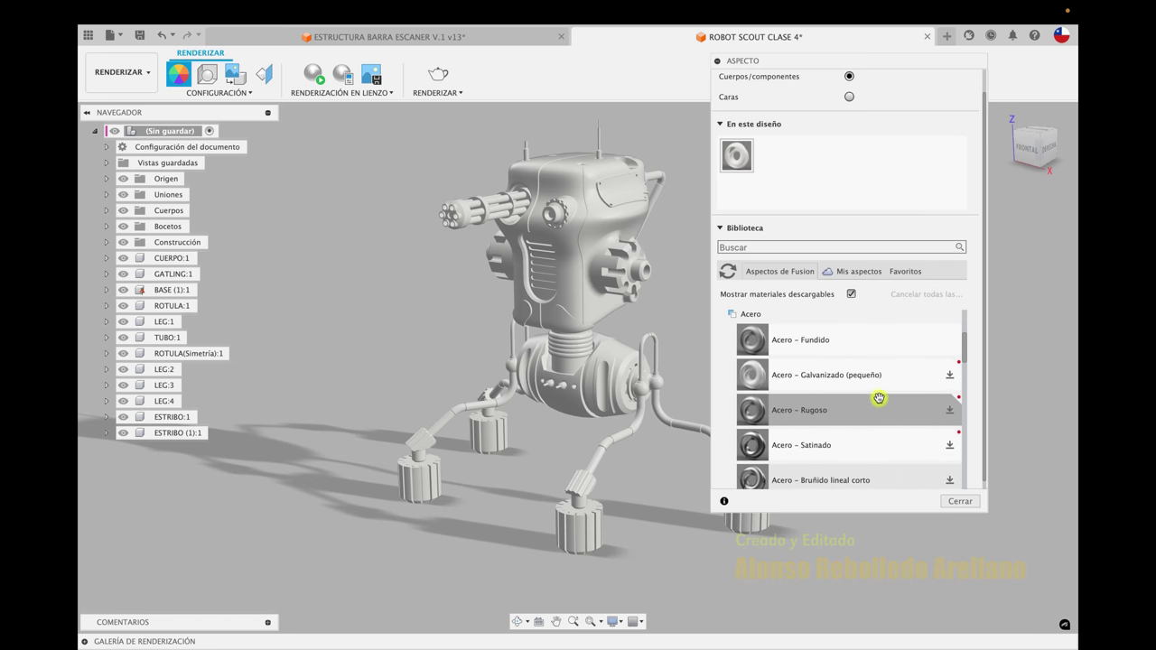
scroll(833, 443, down, 2)
scroll(833, 445, down, 1)
click(754, 362)
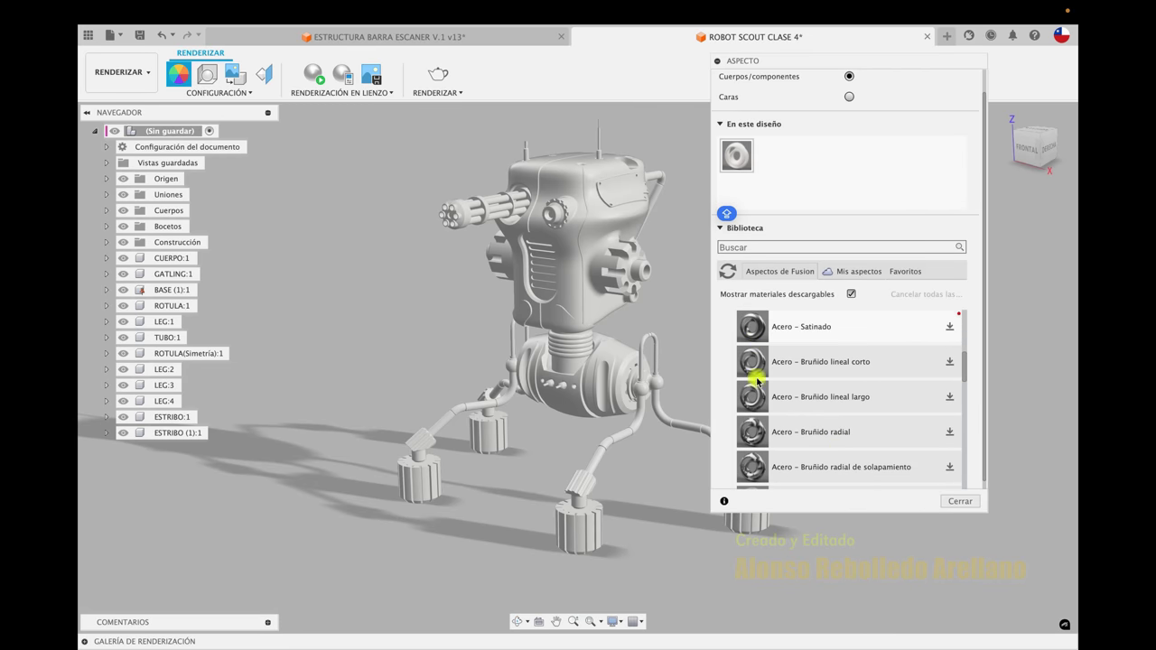
click(950, 327)
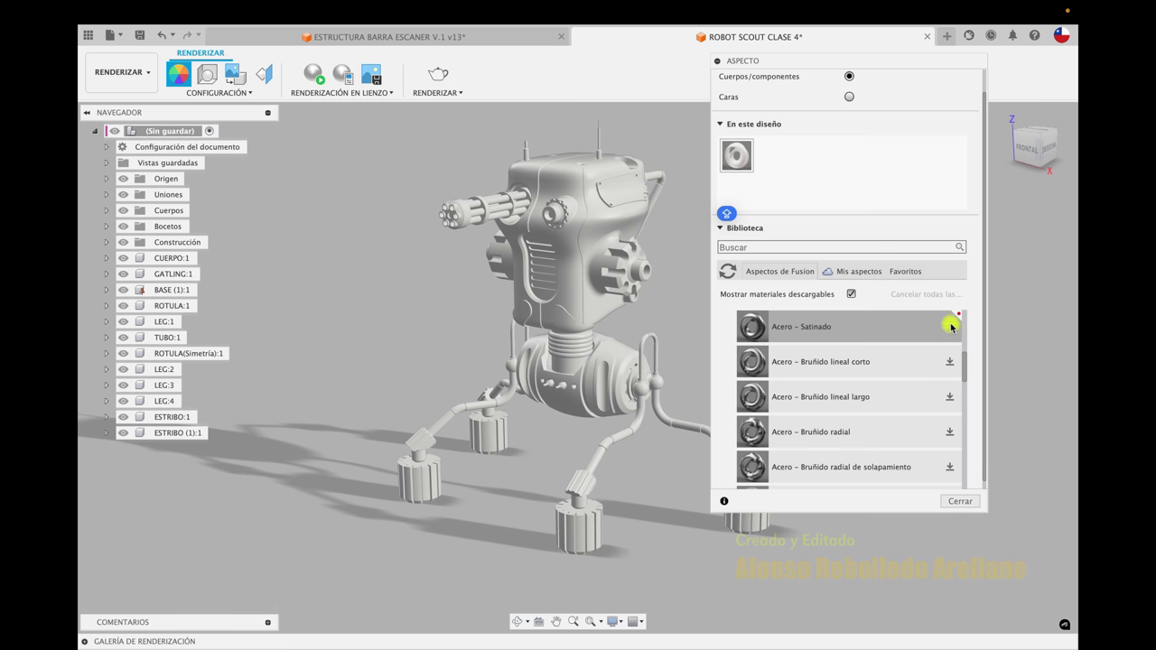
scroll(908, 360, up, 3)
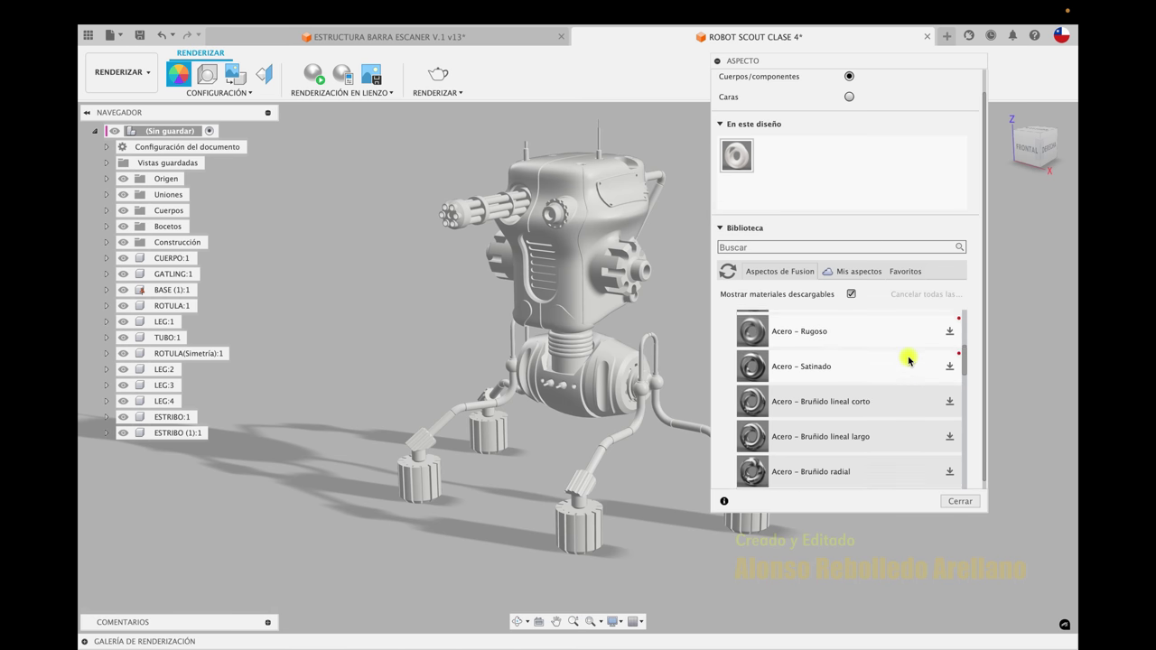
scroll(908, 361, up, 3)
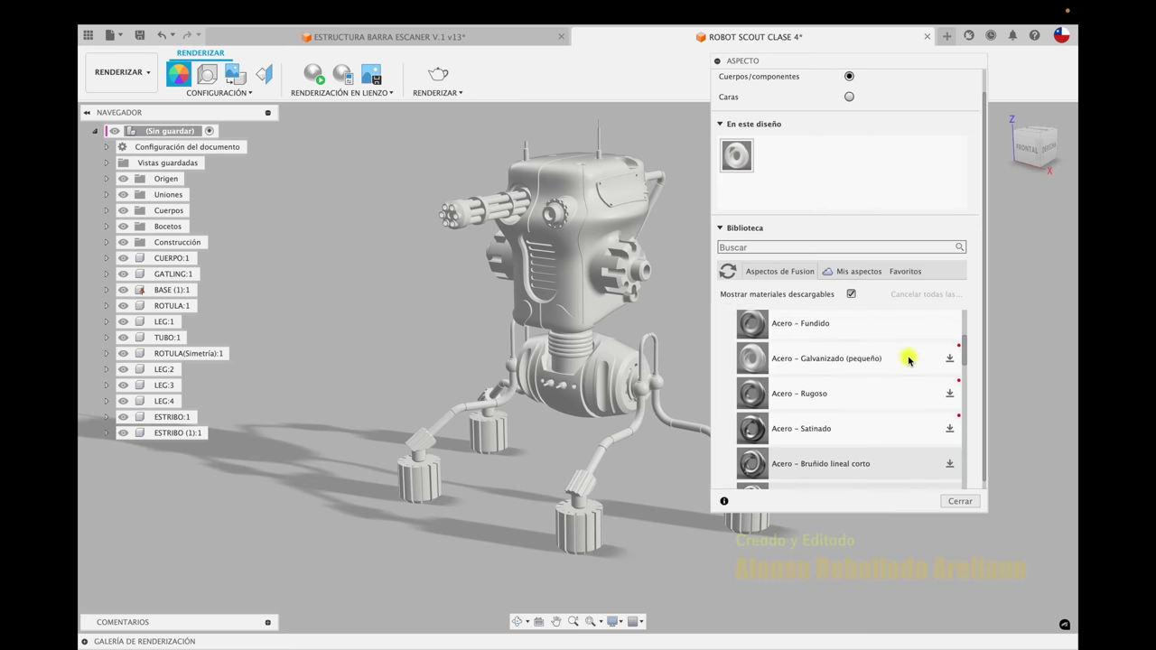
scroll(908, 360, down, 3)
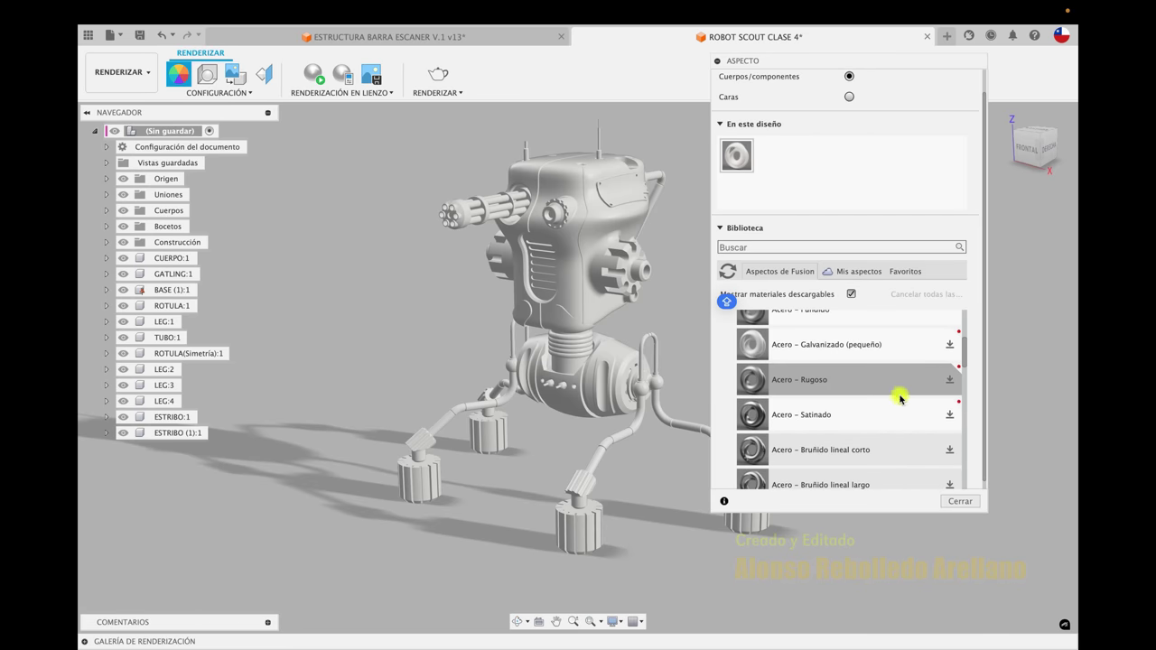
scroll(897, 397, up, 1)
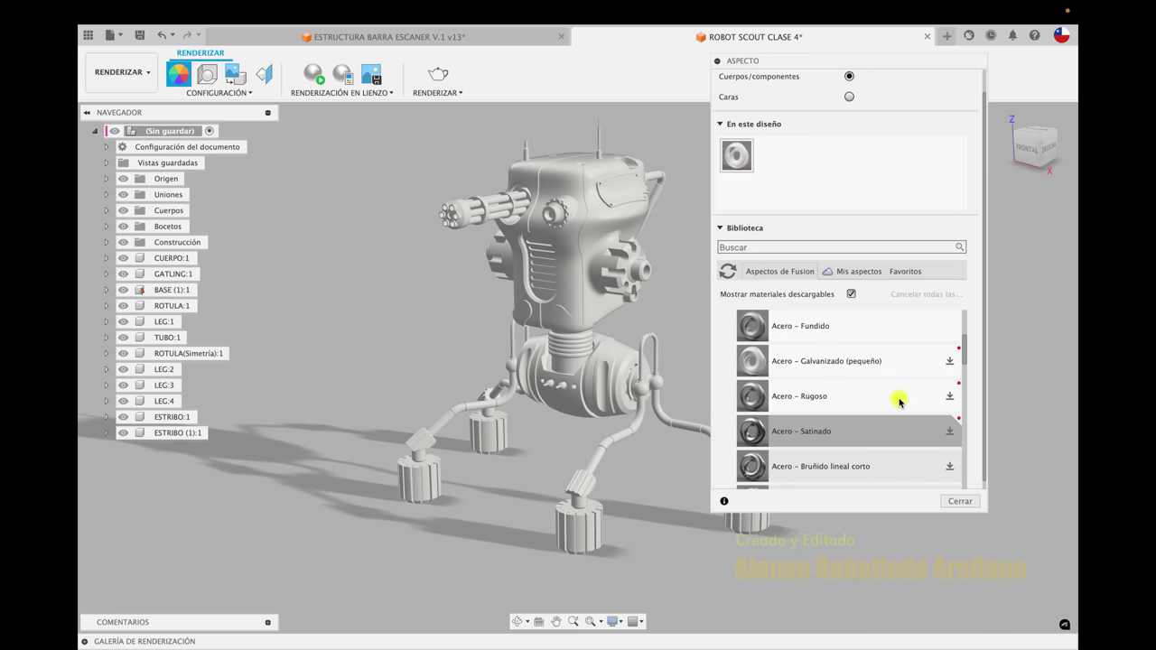
scroll(901, 429, down, 3)
scroll(902, 432, up, 3)
Add the downloaded Acero – Satinado finish to the design's appearances
click(949, 430)
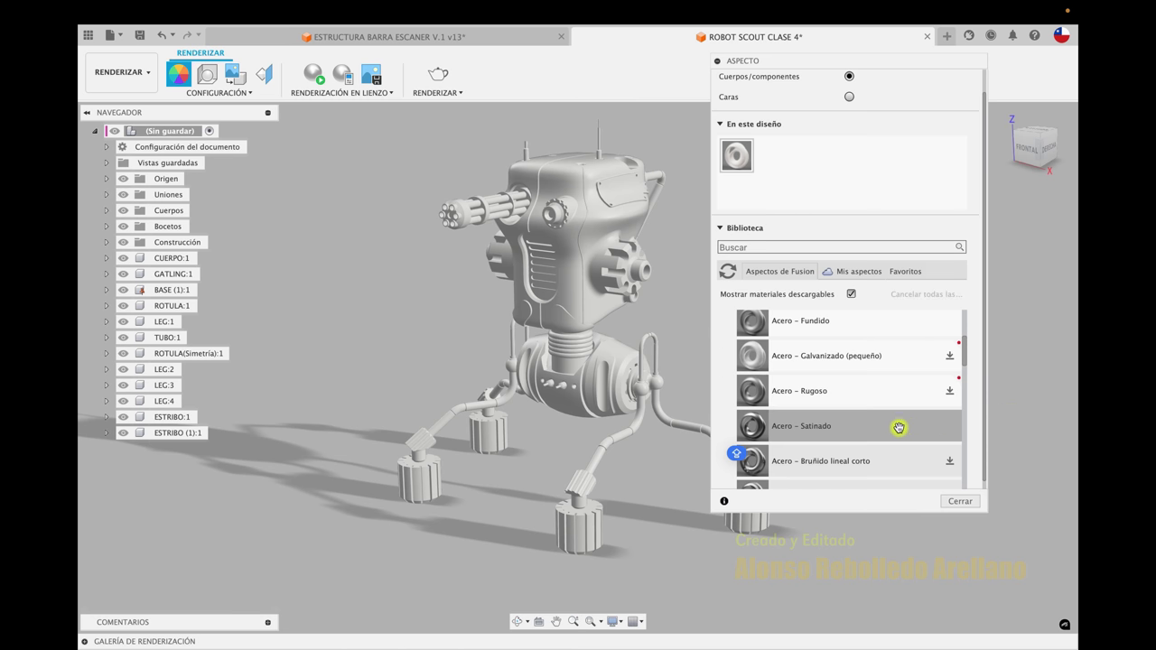
mouse_move(752, 426)
mouse_down()
mouse_move(787, 213)
mouse_move(772, 154)
mouse_up()
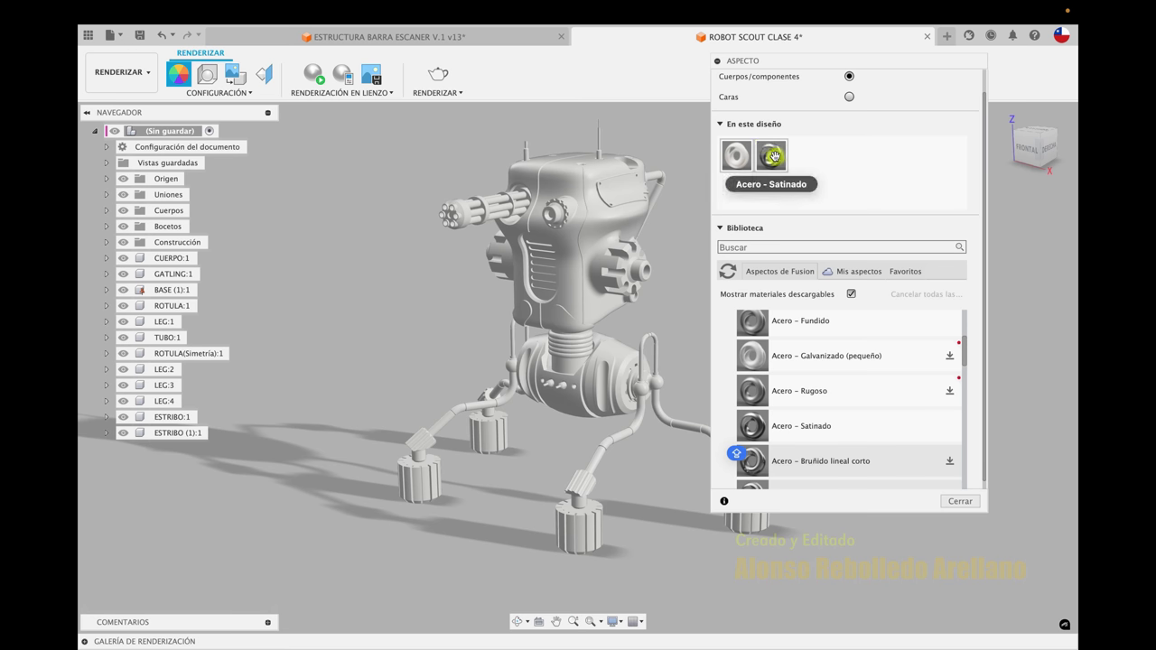
double_click(773, 156)
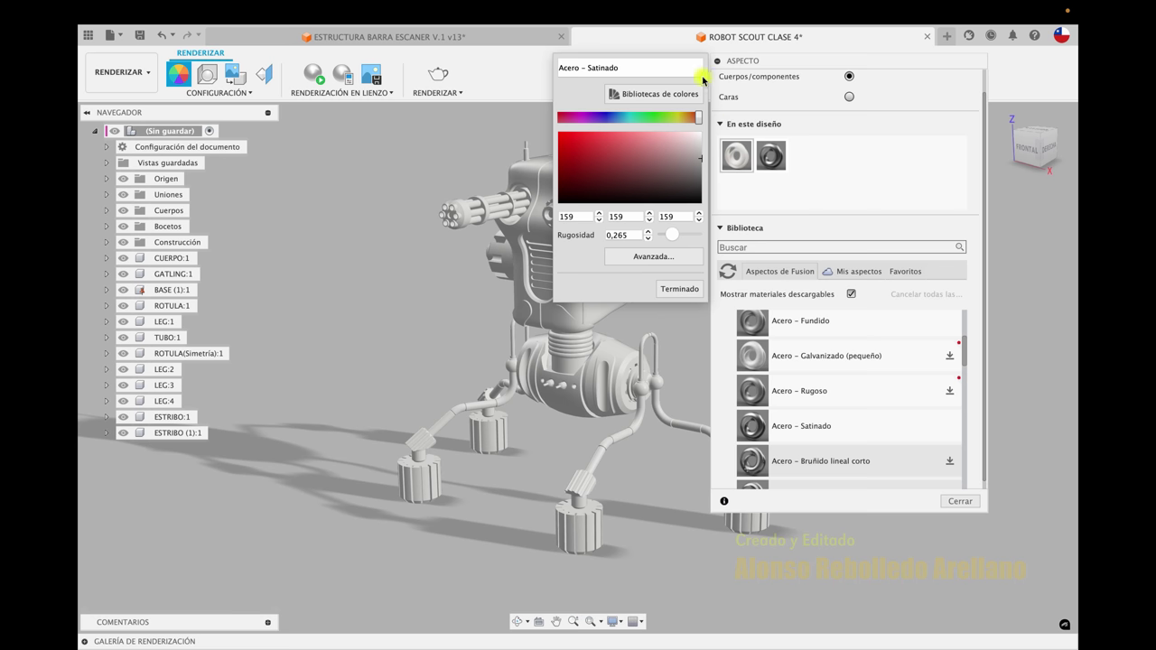
click(679, 288)
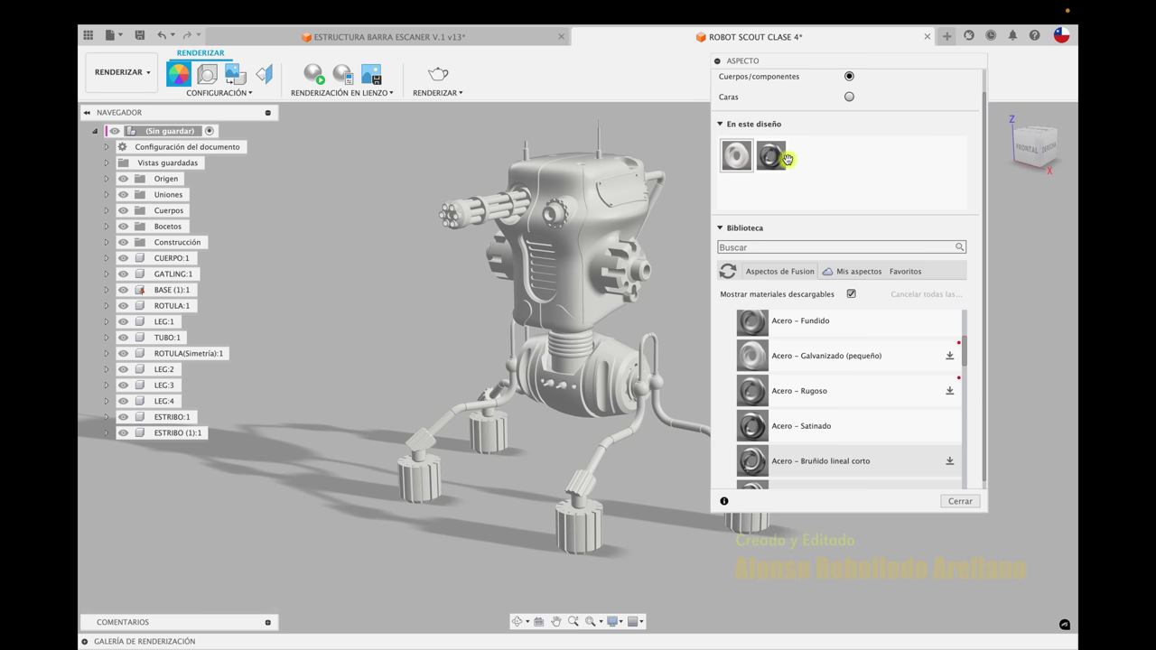
Apply Acero – Satinado to the robot's upper body and check the head from above
drag(788, 159, 735, 242)
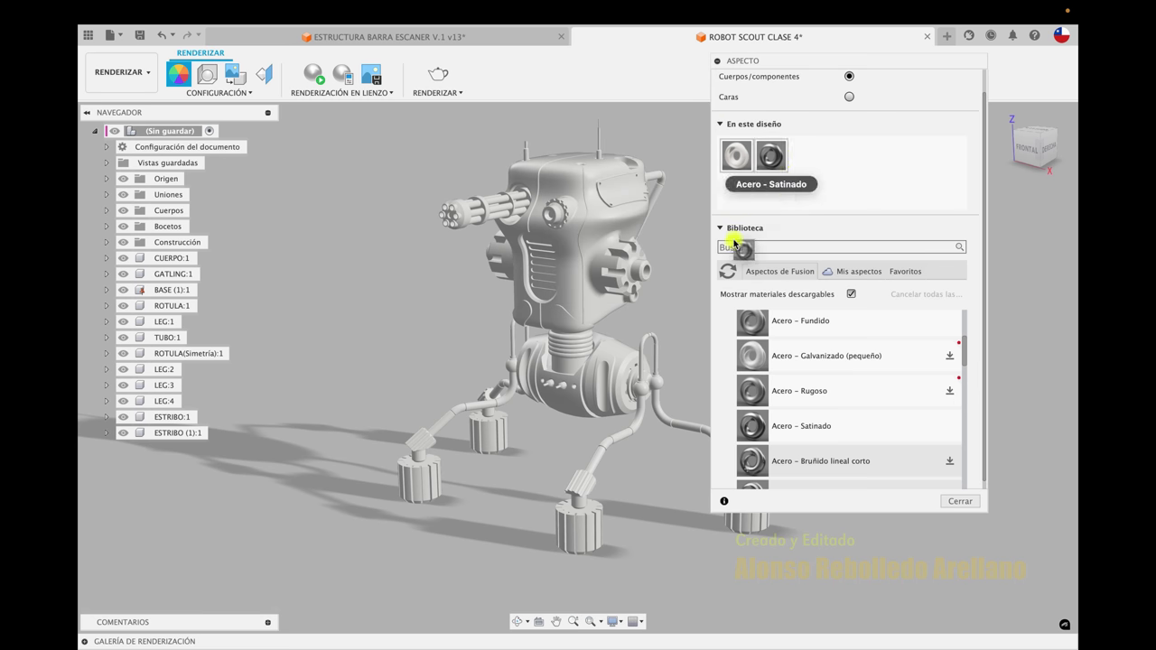
drag(734, 242, 601, 204)
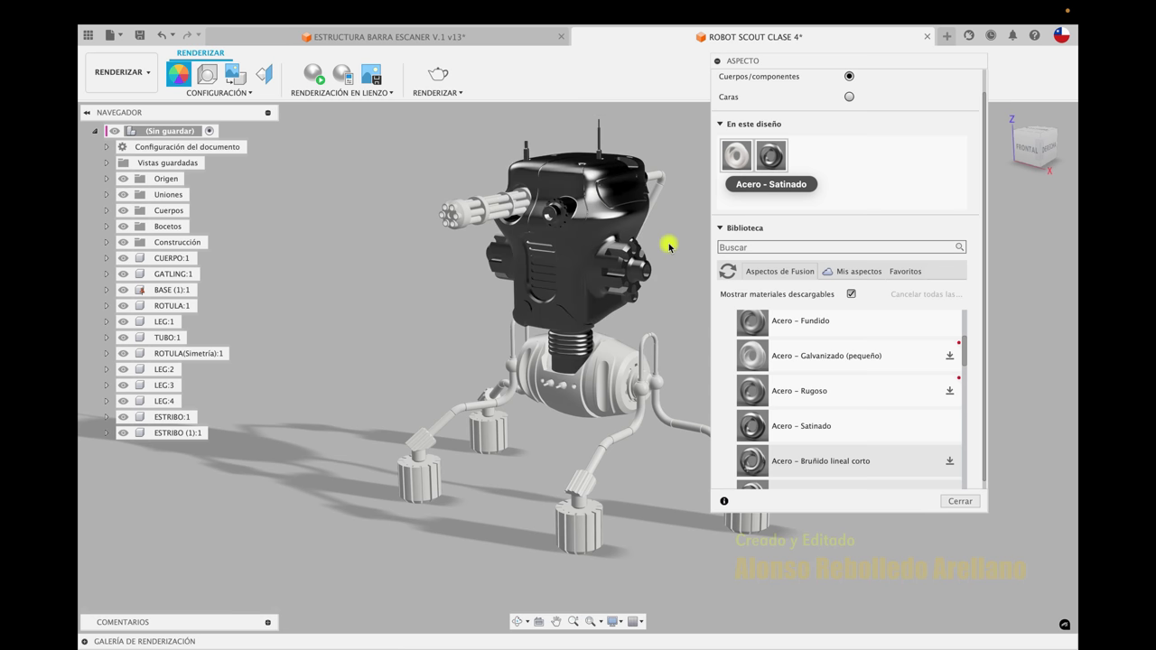
scroll(669, 246, up, 5)
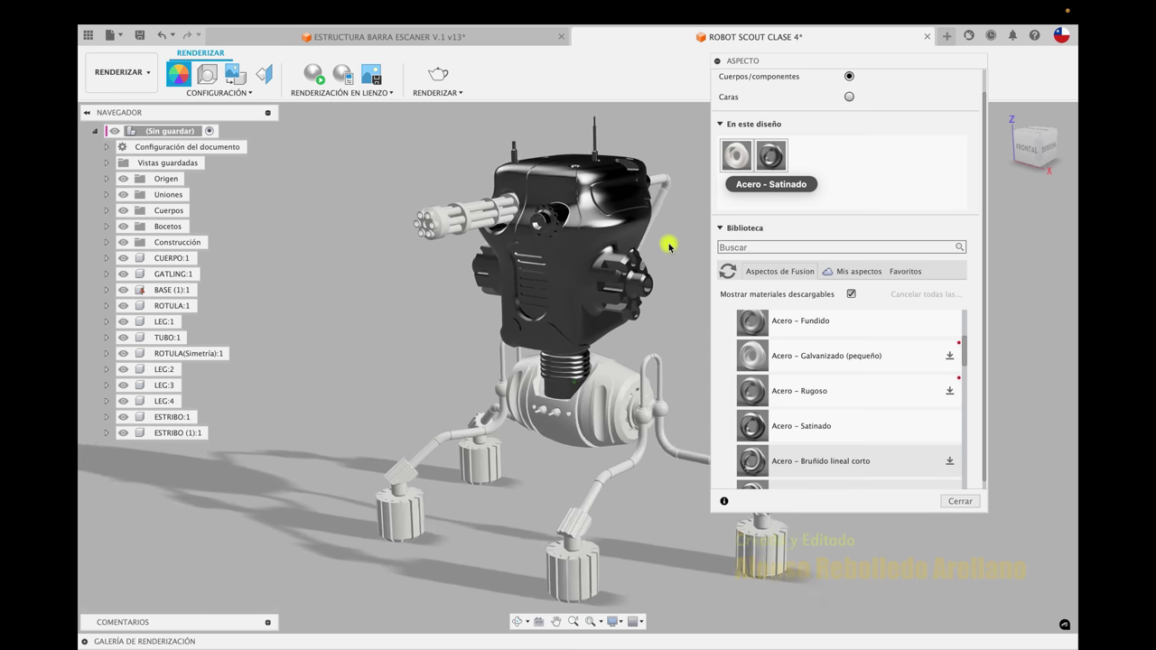
shift+middle_drag(669, 245, 669, 217)
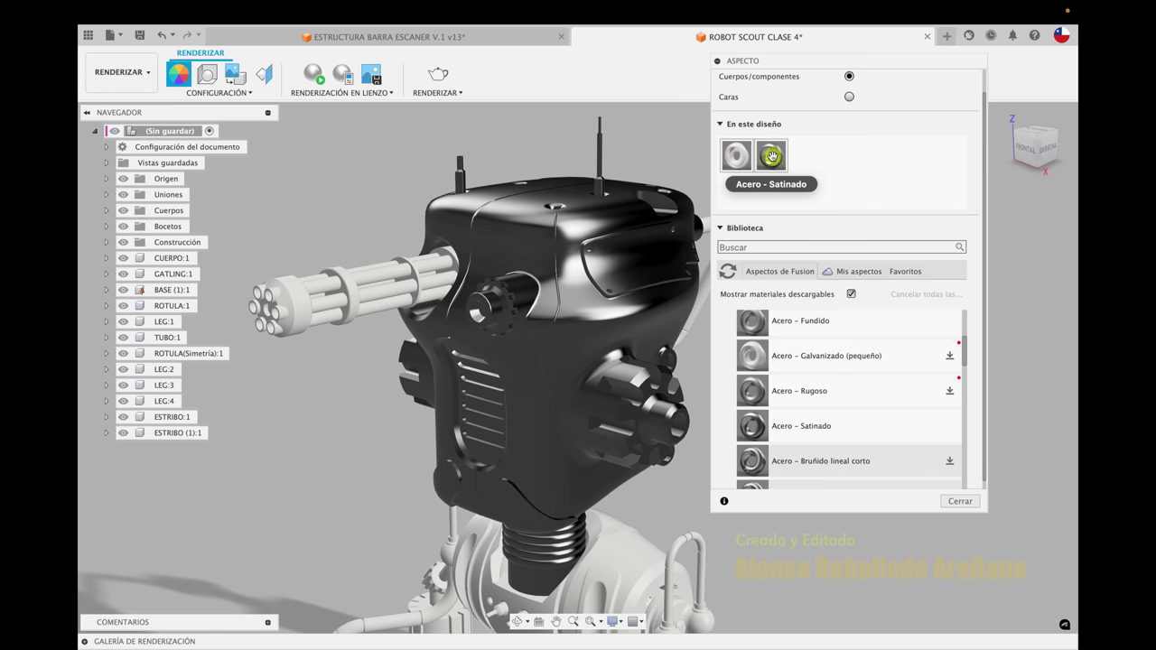
Delete Acero – Satinado from the design, then reapply it from the library onto the head
right_click(773, 159)
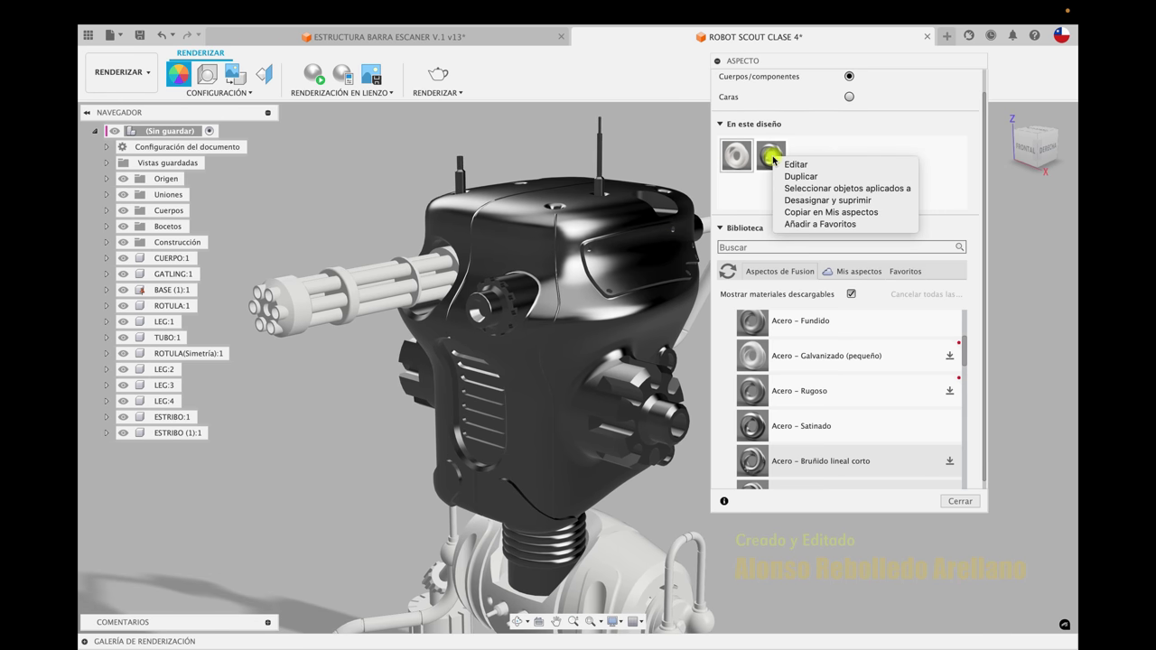
click(806, 201)
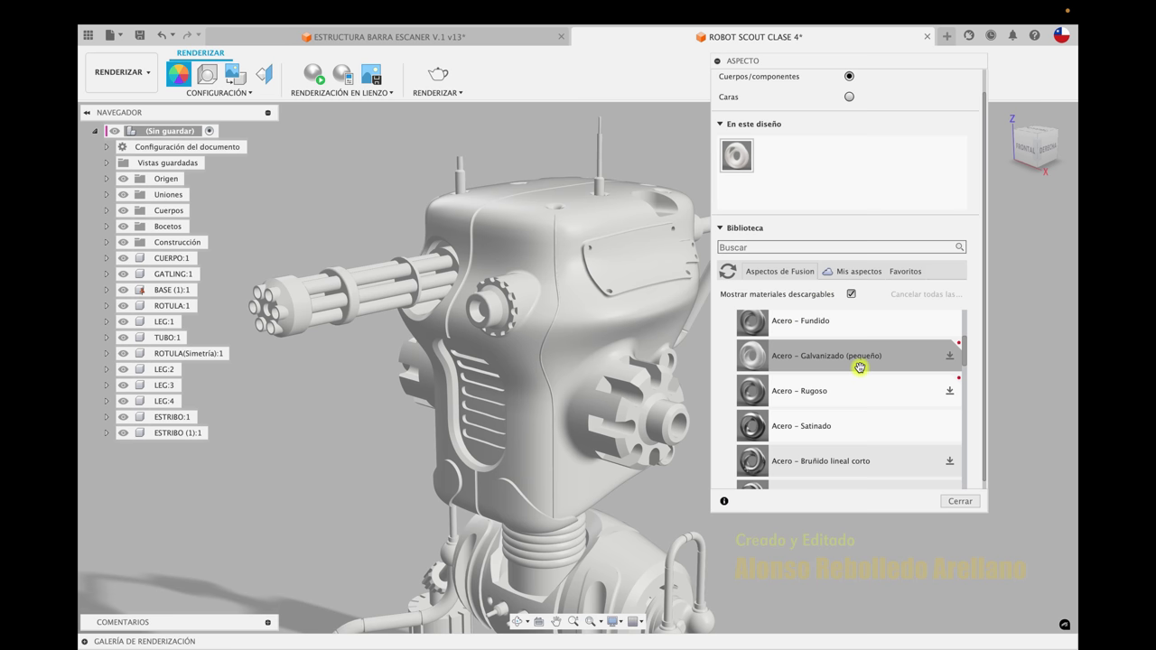
drag(768, 430, 777, 144)
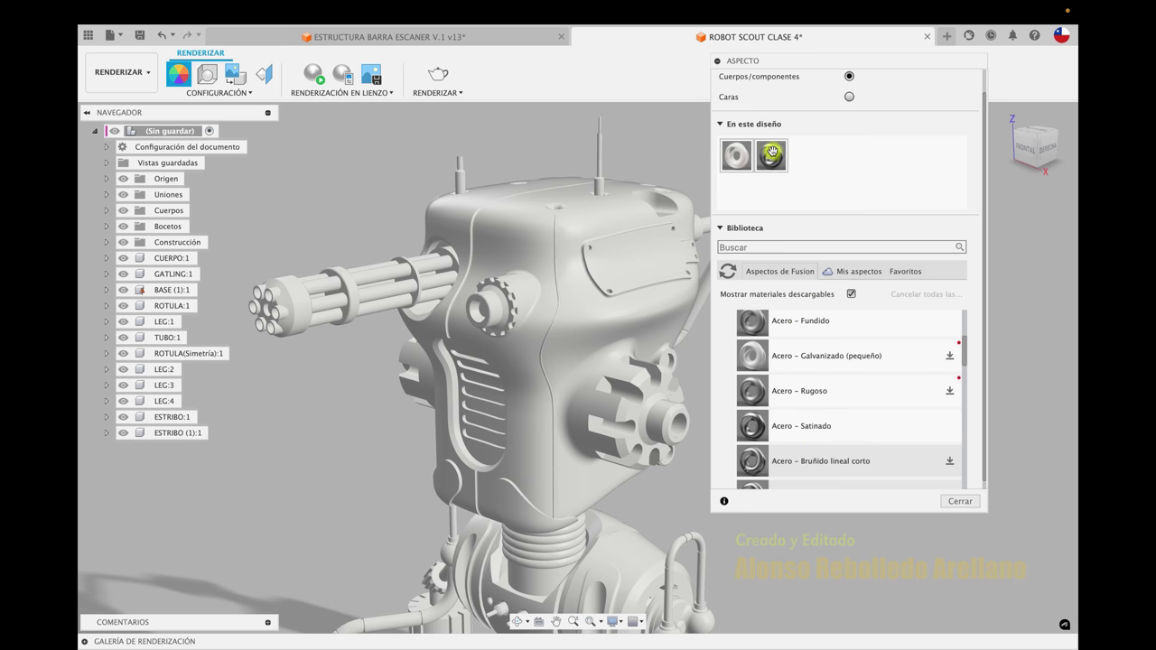
mouse_move(777, 145)
mouse_down()
mouse_move(623, 257)
mouse_move(382, 276)
mouse_up()
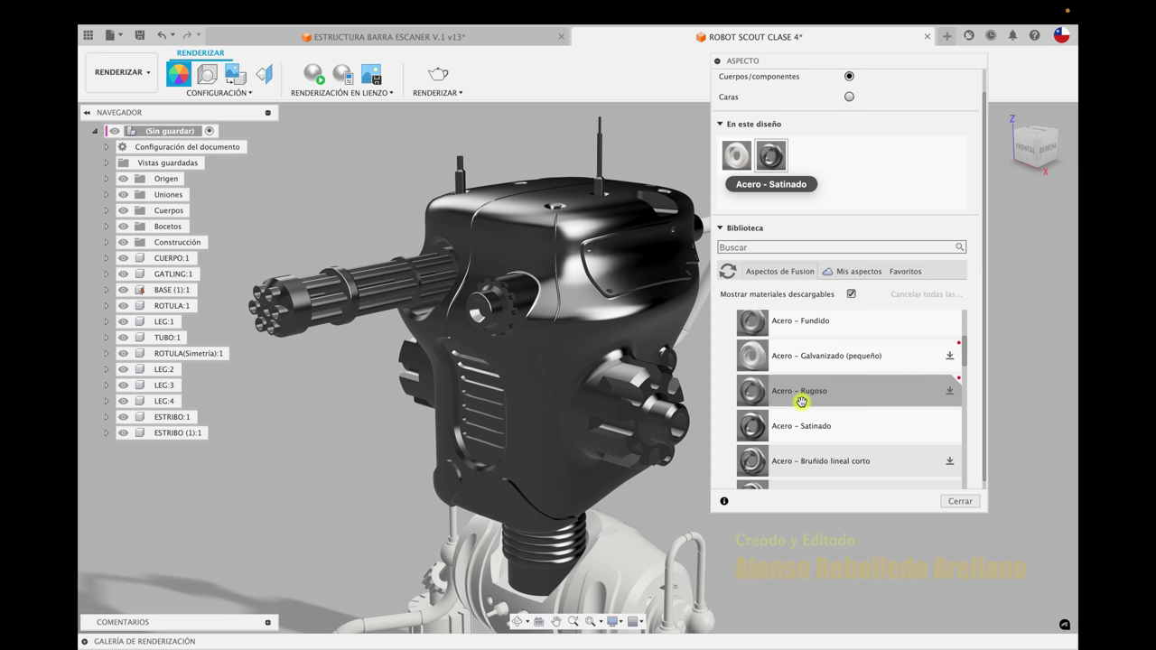
Collapse the Metal category and expand Plástico in the appearance library
scroll(822, 397, up, 2)
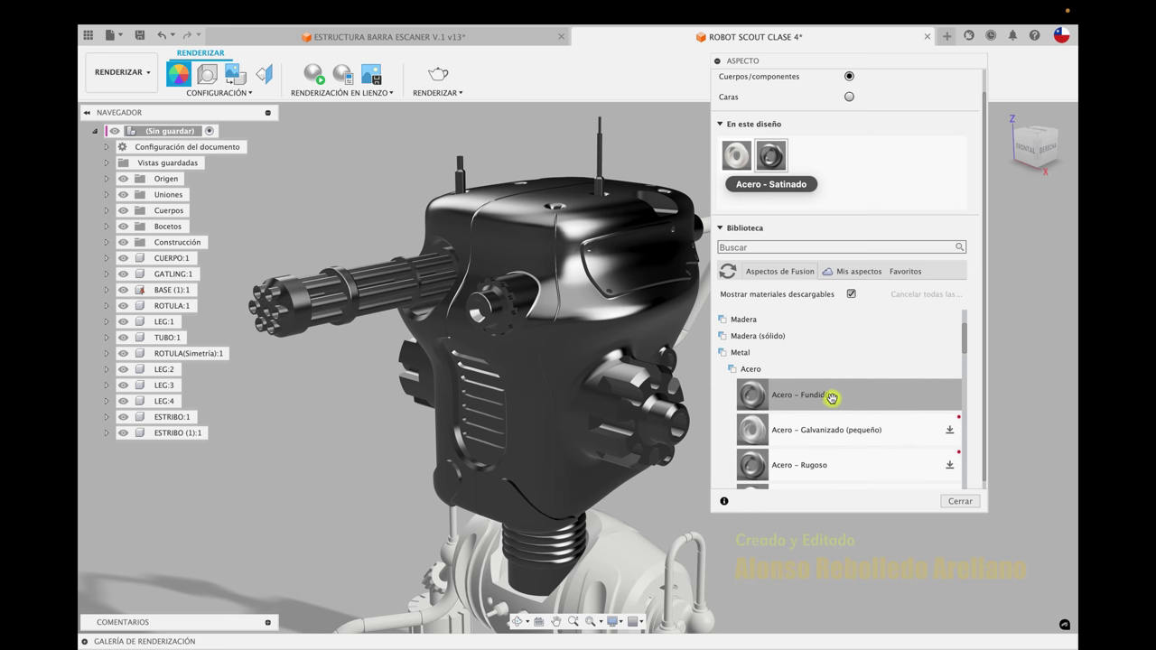
scroll(835, 398, up, 2)
scroll(832, 398, up, 2)
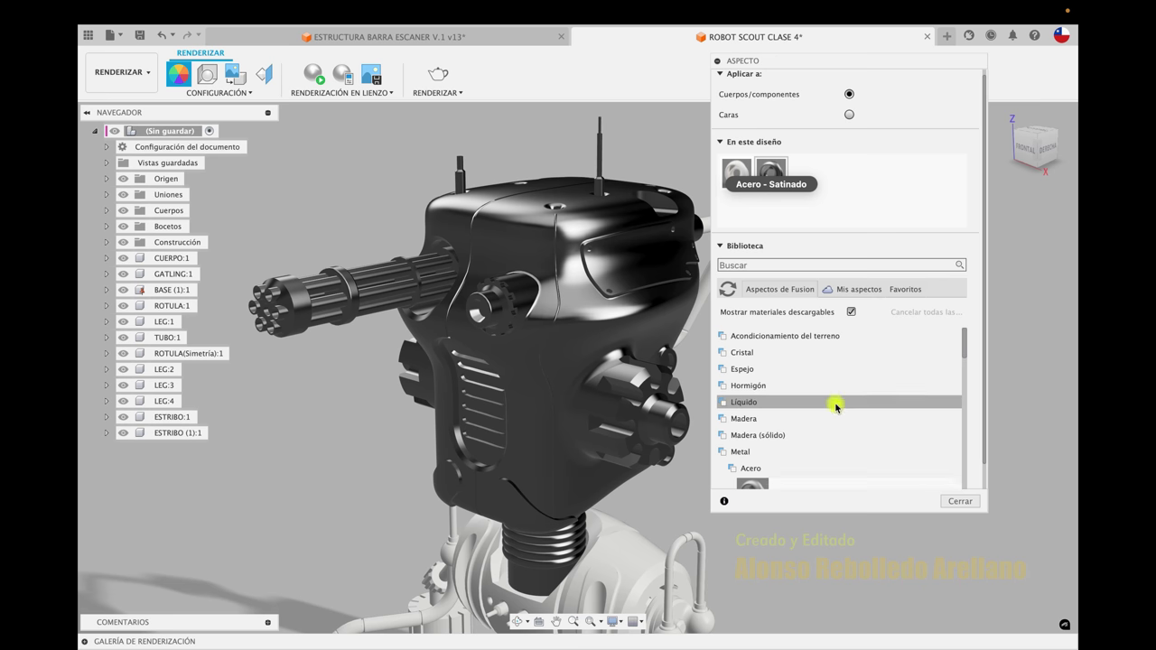
scroll(832, 399, down, 1)
scroll(822, 411, down, 1)
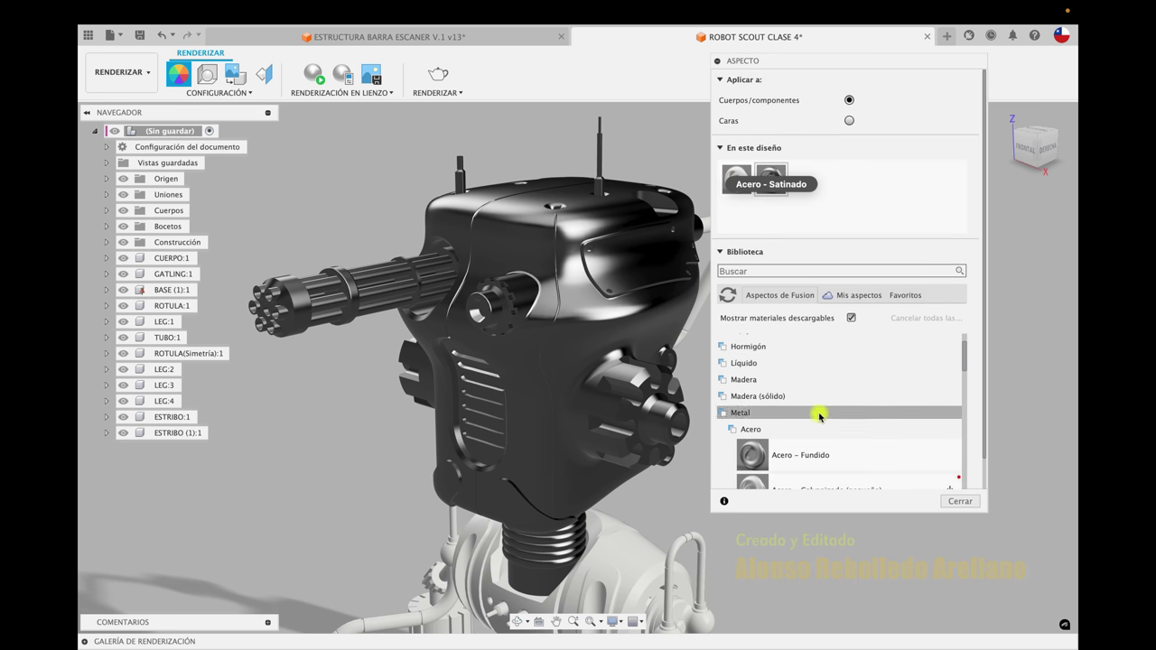
click(724, 417)
scroll(779, 425, down, 1)
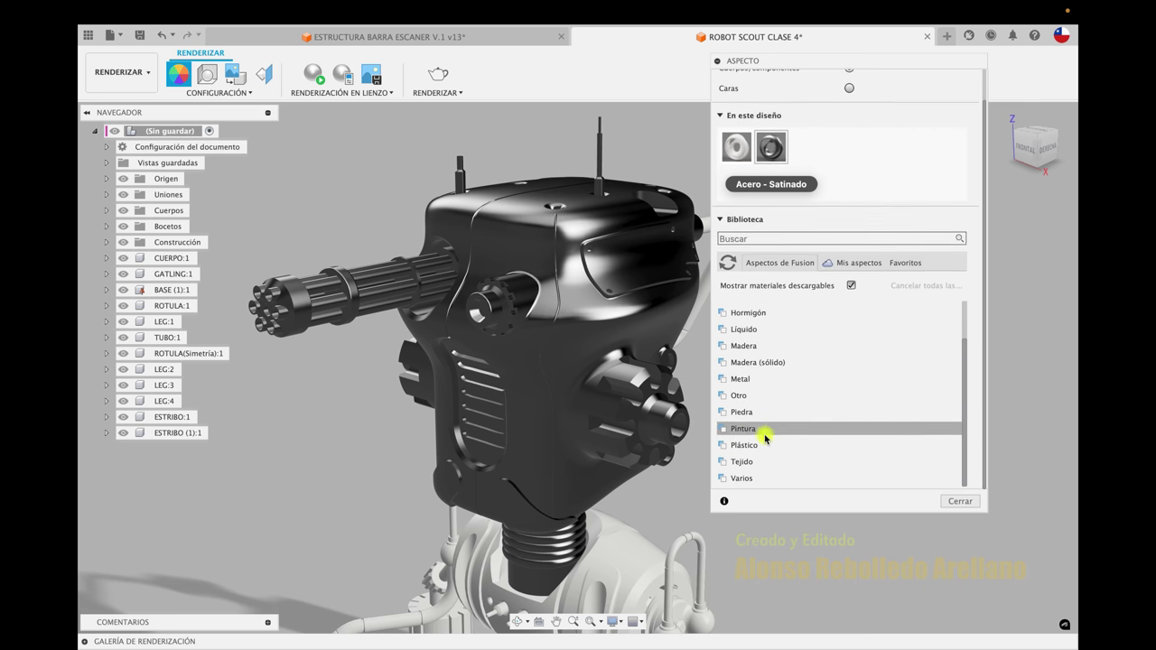
click(761, 446)
Apply PAEK (beis) to the gatling gun and Poliimida (Kapton) to the lower body
scroll(804, 444, down, 3)
scroll(803, 443, down, 2)
scroll(802, 443, down, 2)
scroll(802, 442, down, 3)
mouse_move(744, 420)
mouse_down()
mouse_move(554, 400)
mouse_move(338, 303)
mouse_up()
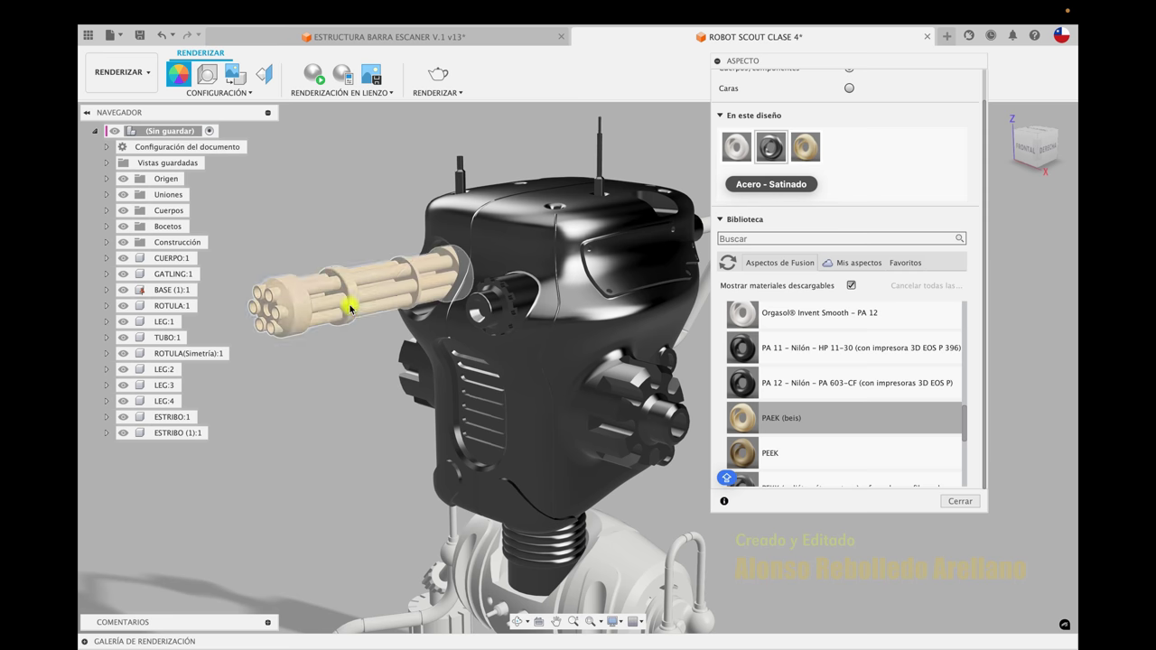
scroll(795, 443, down, 2)
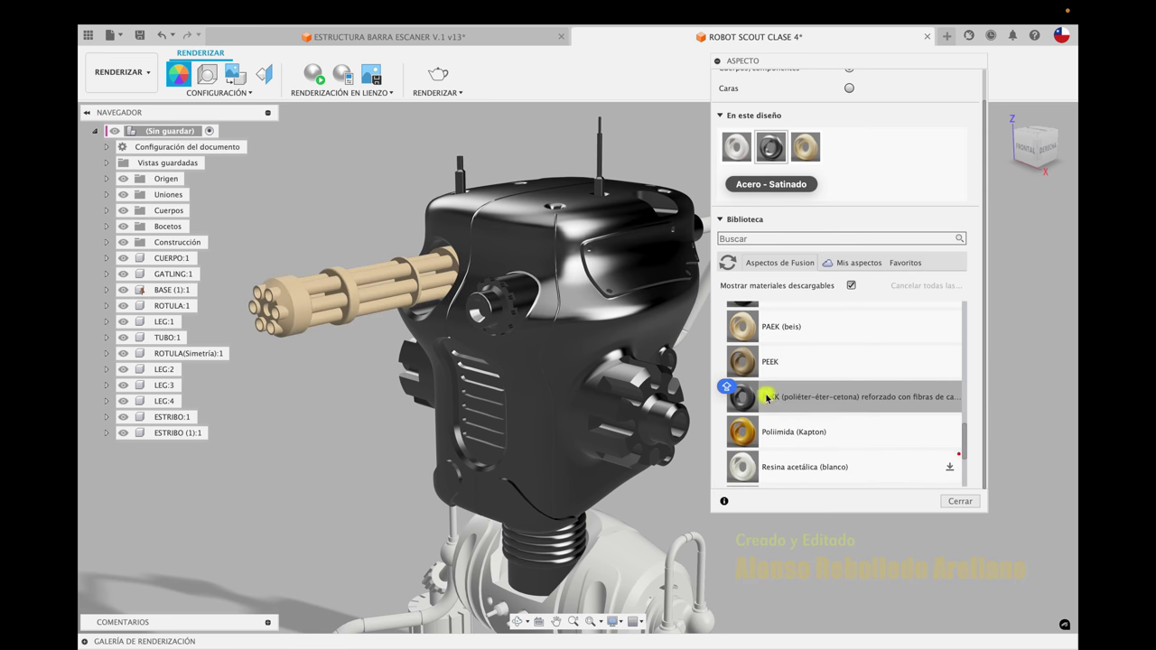
drag(757, 431, 637, 545)
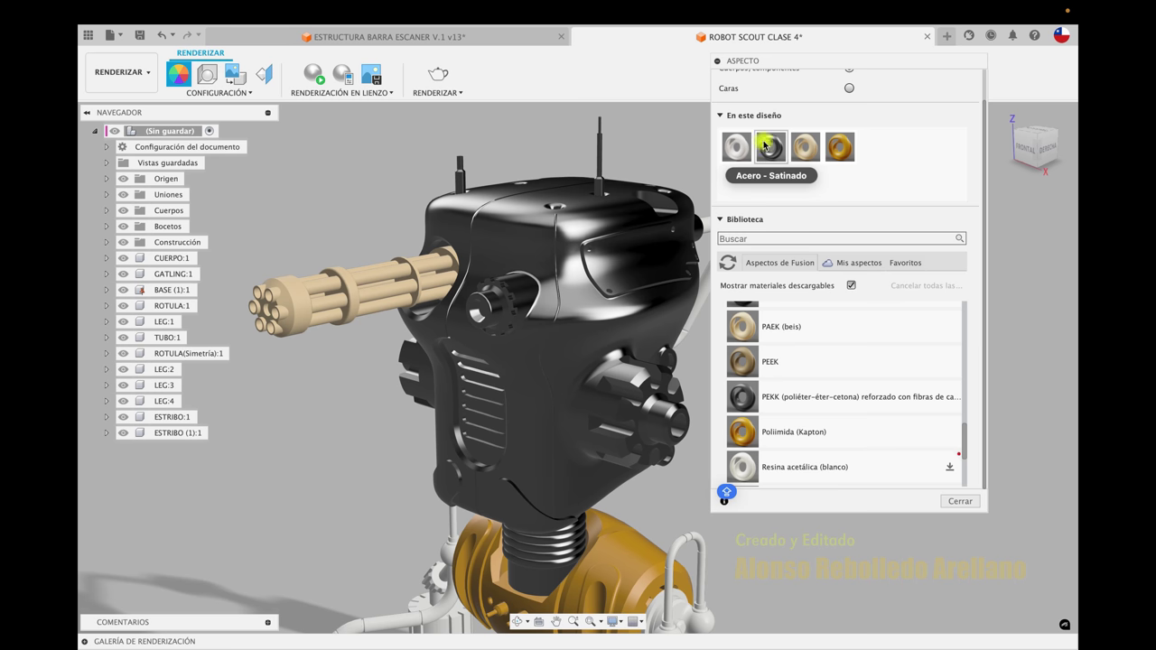
double_click(769, 146)
Recolour the head's Acero – Satinado to green 149, 177, 128 with roughness 0.523
drag(688, 156, 649, 144)
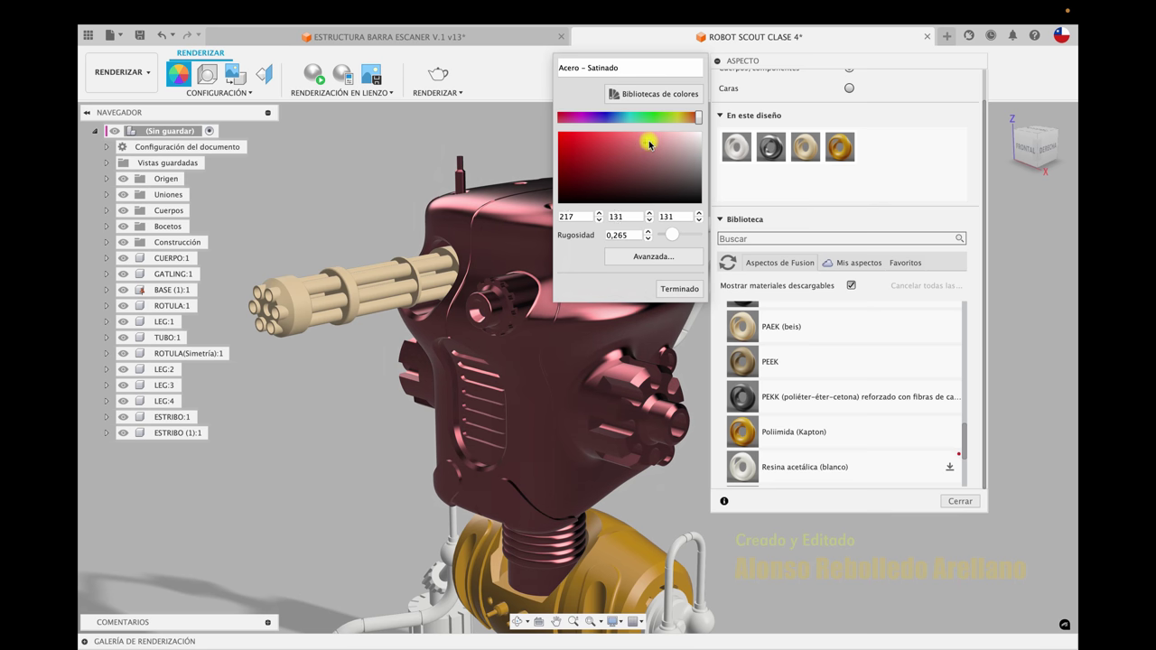
drag(657, 118, 661, 153)
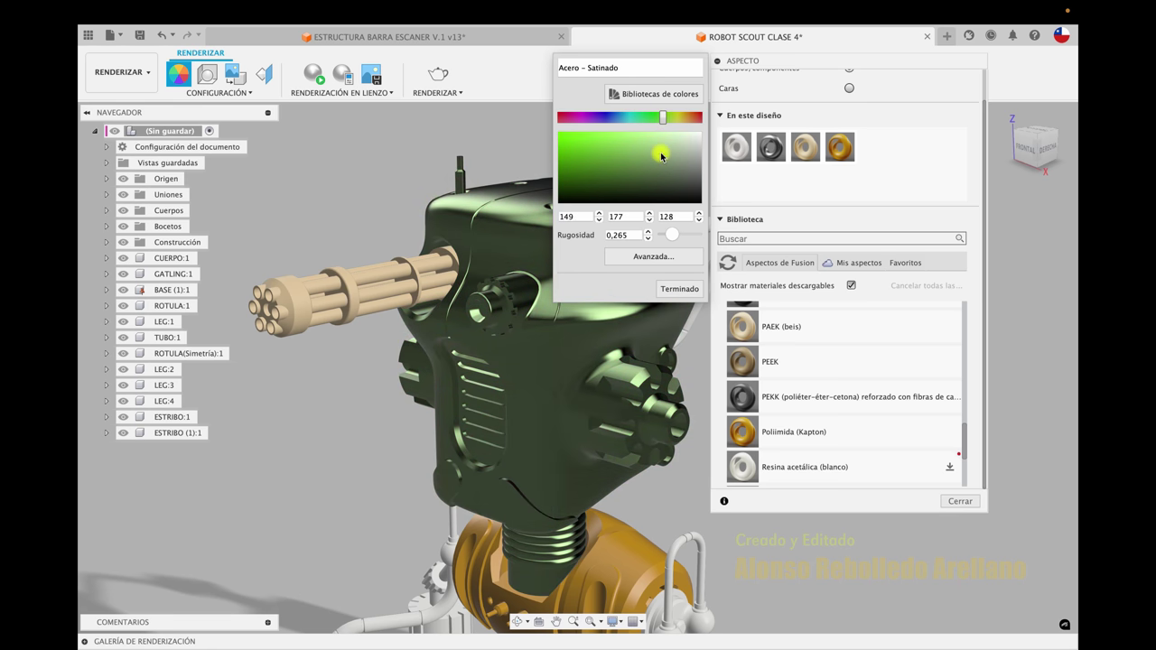
click(660, 61)
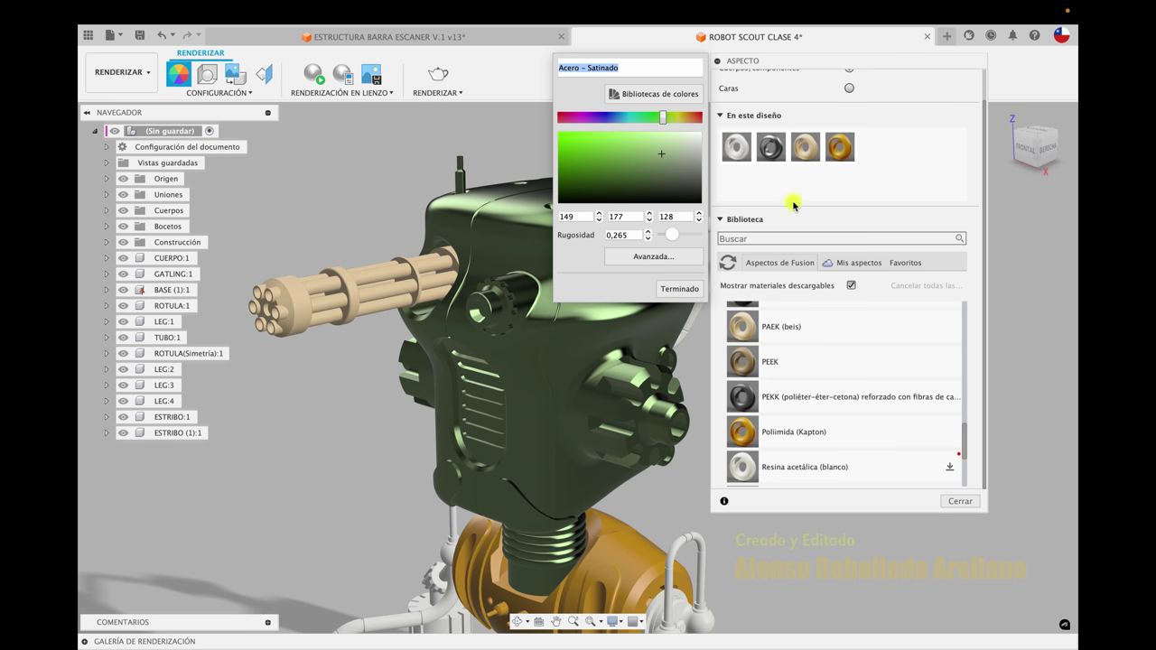
shift+middle_drag(588, 387, 640, 298)
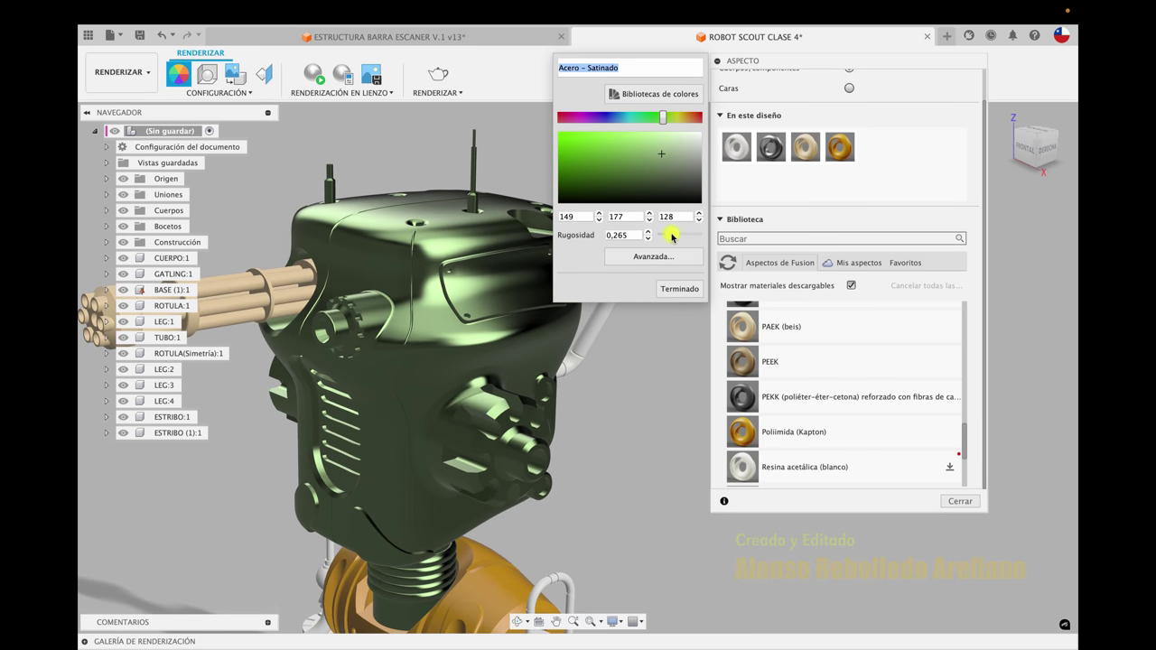
mouse_move(670, 237)
mouse_down()
mouse_move(701, 238)
mouse_move(659, 239)
mouse_up()
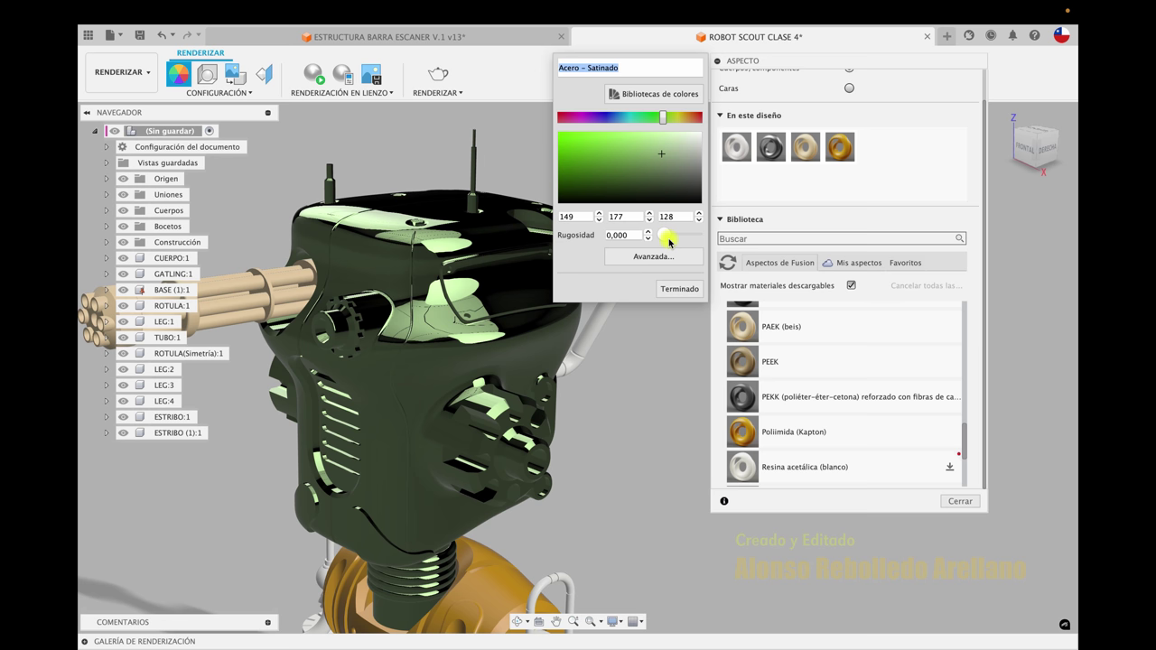
drag(666, 238, 673, 239)
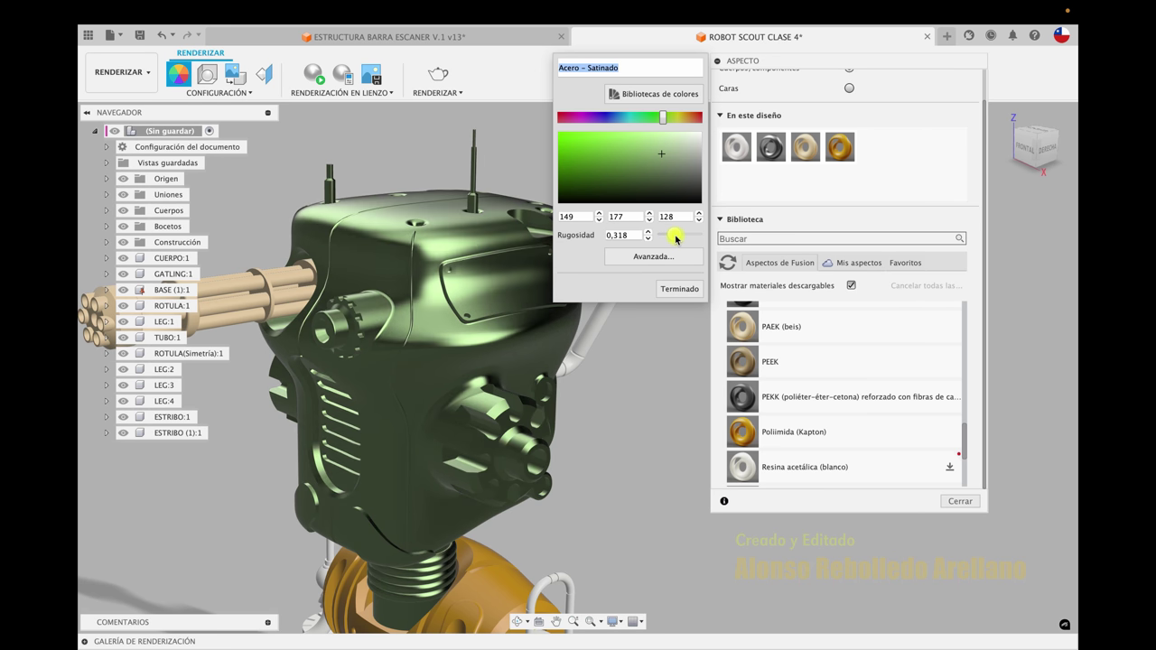
drag(673, 239, 680, 237)
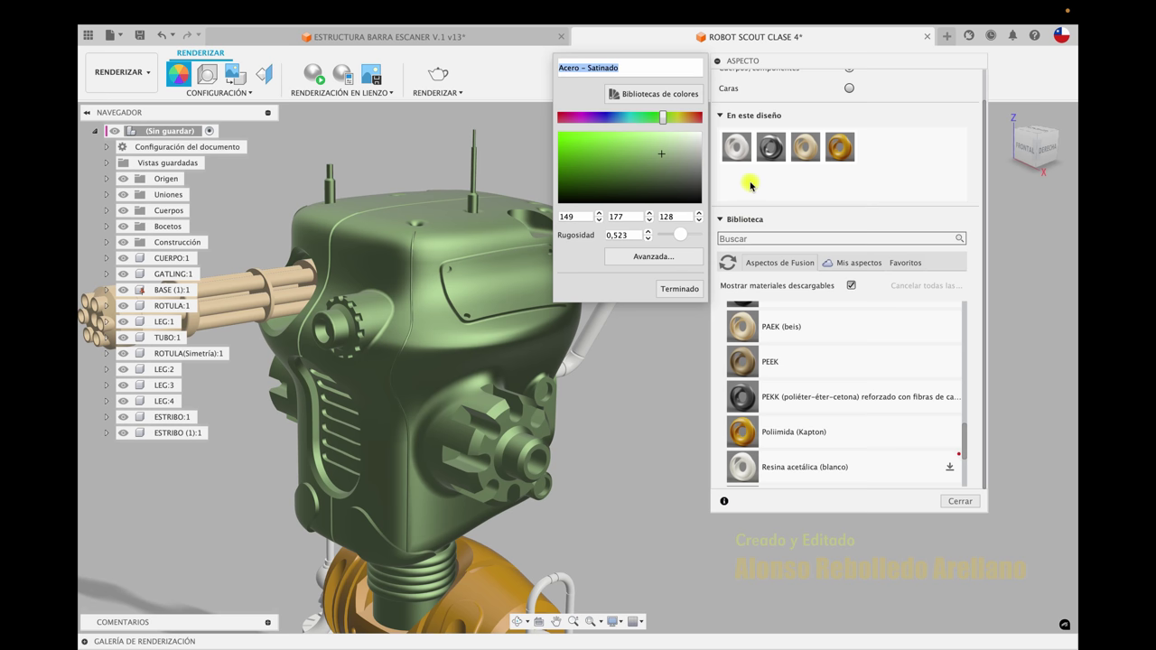
Try an Aspereza of 0.19 in the advanced material editor, then cancel the change
click(657, 258)
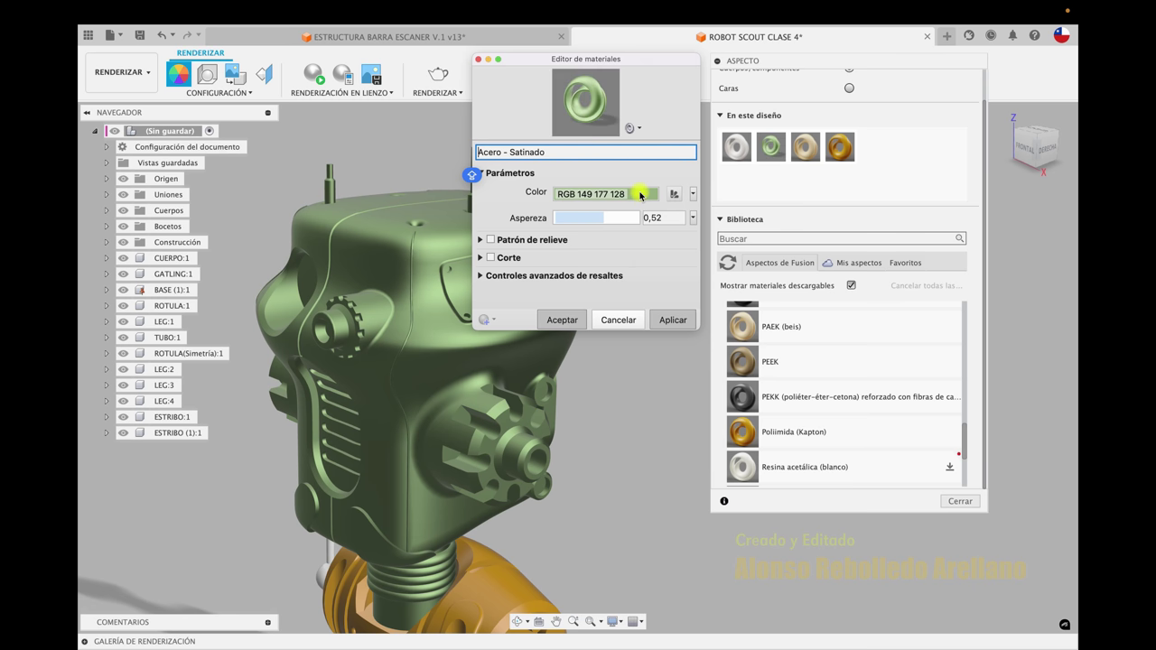
mouse_move(603, 218)
mouse_down()
mouse_move(560, 219)
mouse_move(608, 222)
mouse_up()
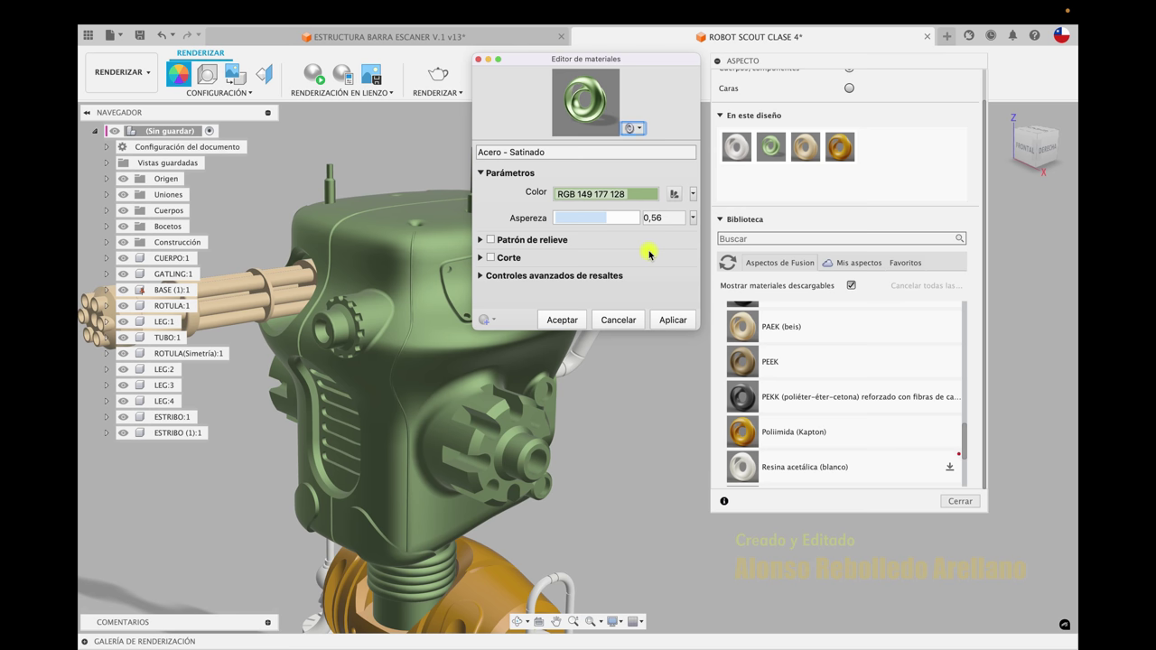
click(617, 320)
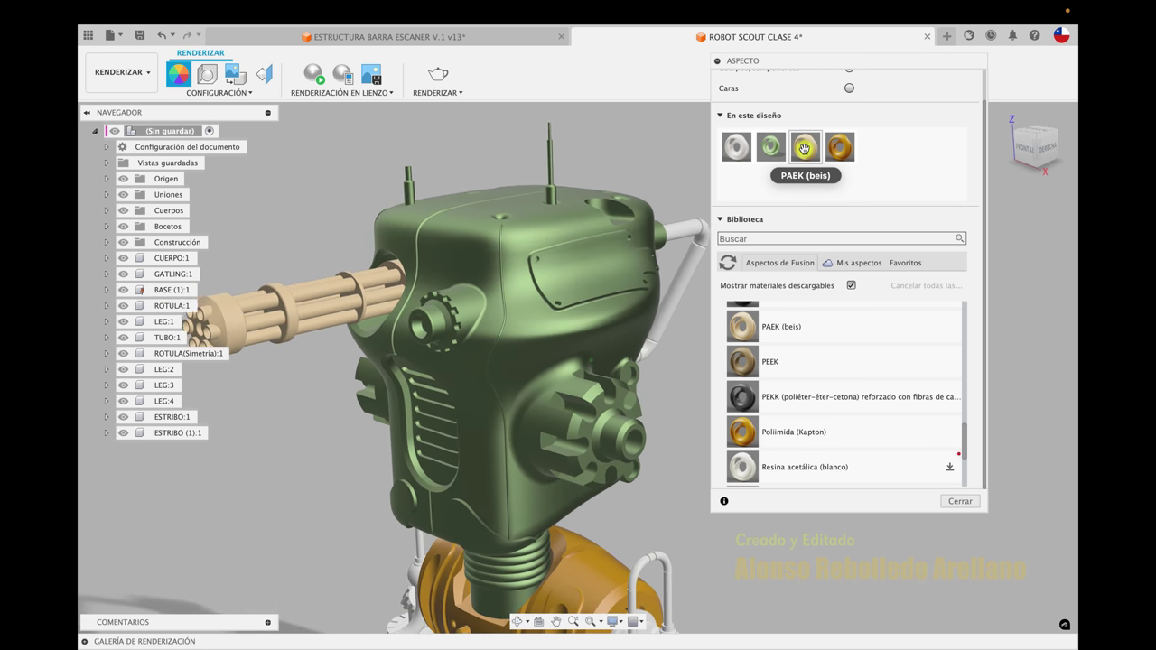
Darken the PAEK (beis) gun colour to RGB 167, 133, 78 and raise its roughness
double_click(804, 149)
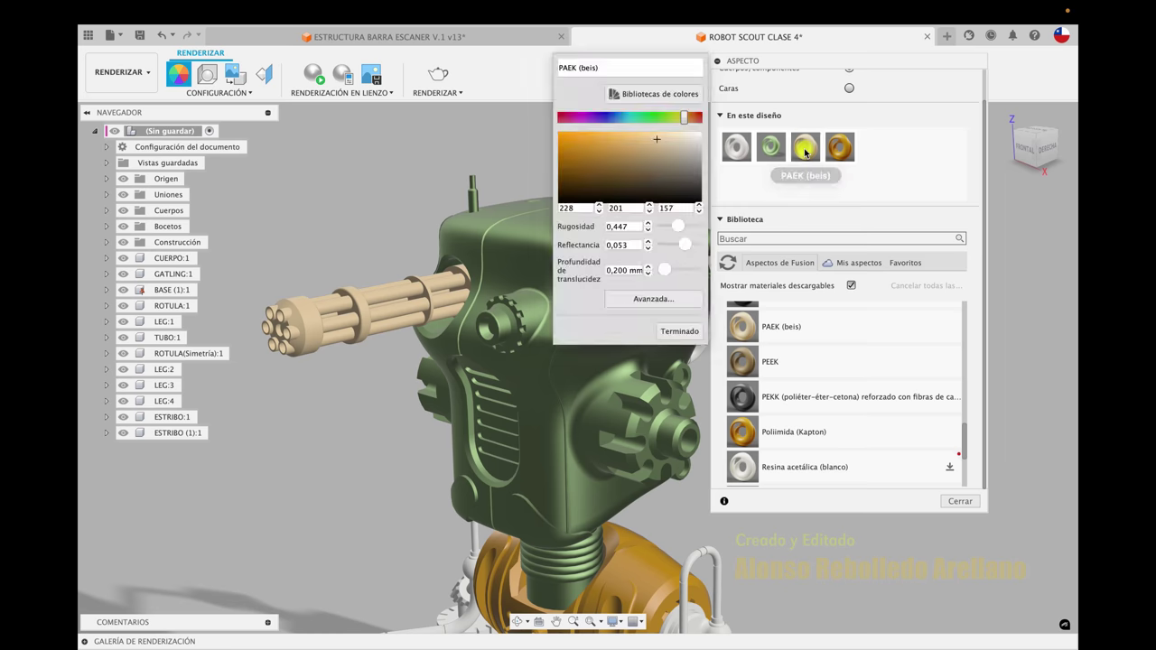
drag(661, 144, 638, 149)
click(625, 157)
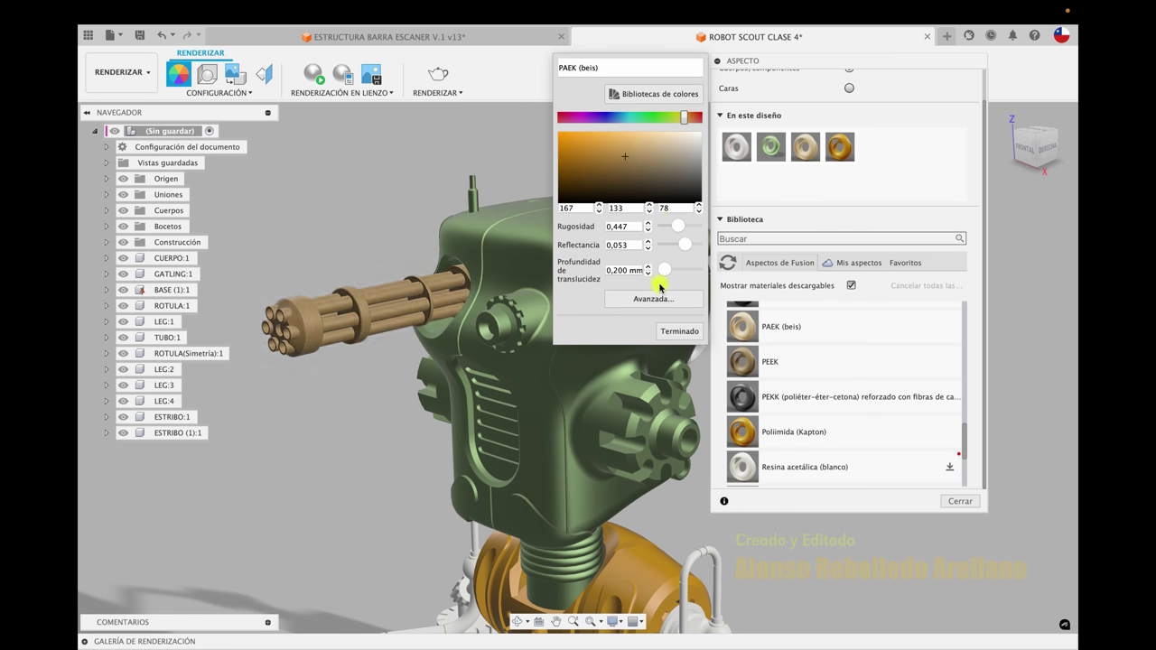
mouse_move(678, 228)
mouse_down()
mouse_move(697, 225)
mouse_move(653, 226)
mouse_move(693, 229)
mouse_move(669, 228)
mouse_move(680, 227)
mouse_move(665, 245)
mouse_move(702, 253)
mouse_up()
Check the PAEK (beis) advanced Color source options, then cancel without changes
click(659, 298)
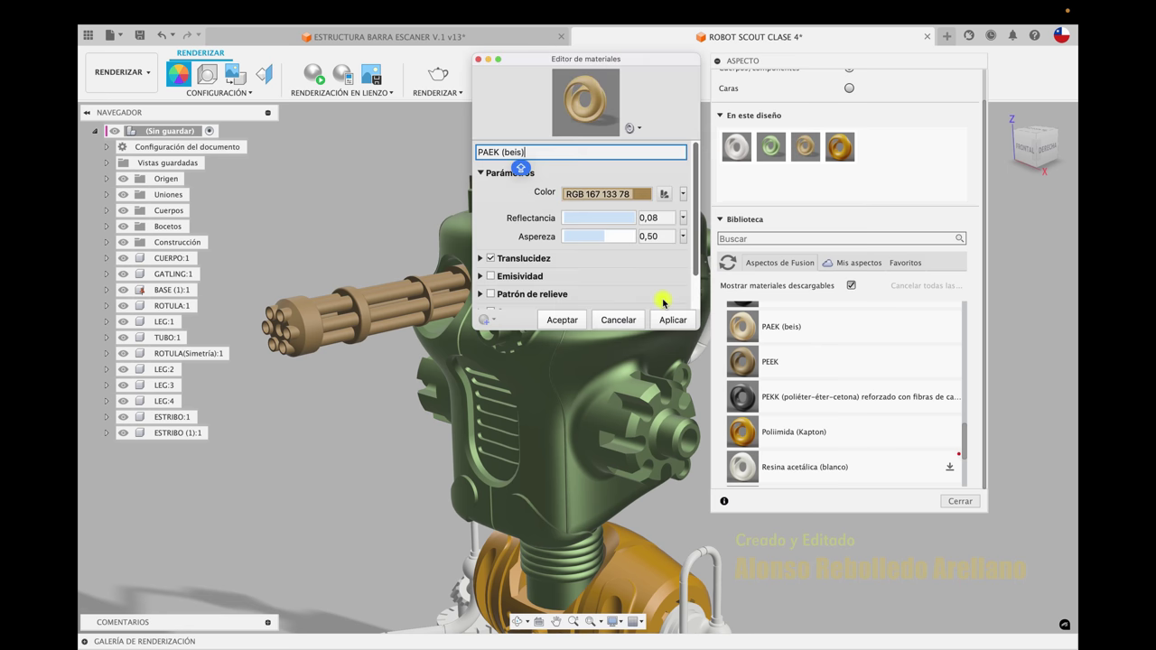
click(683, 193)
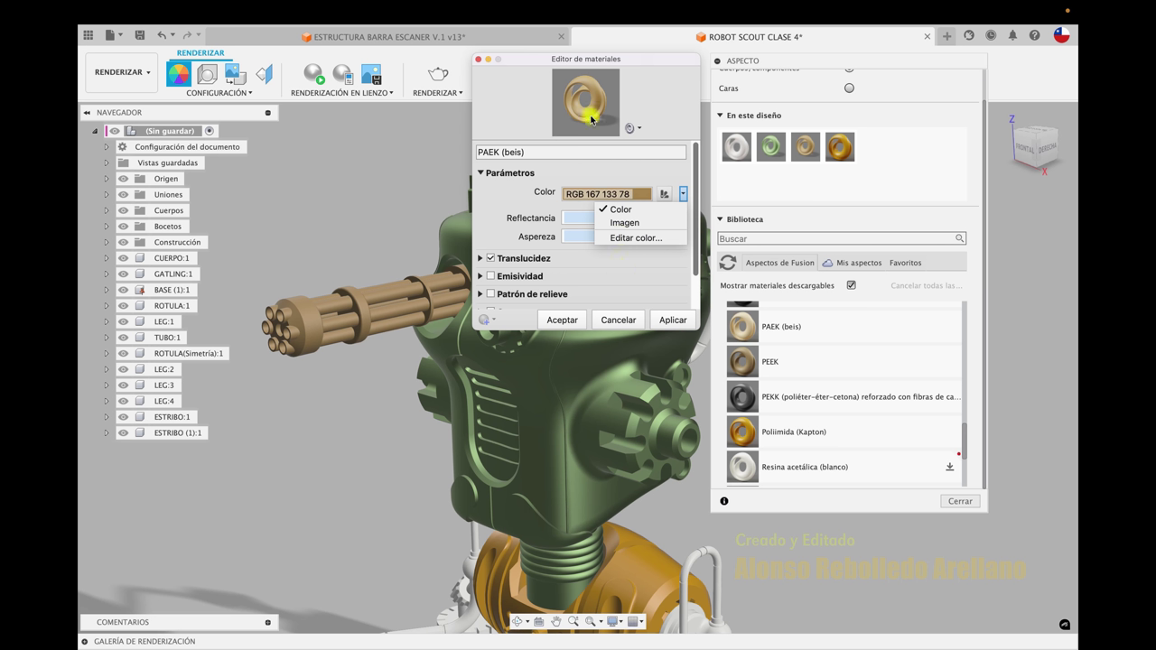
click(615, 321)
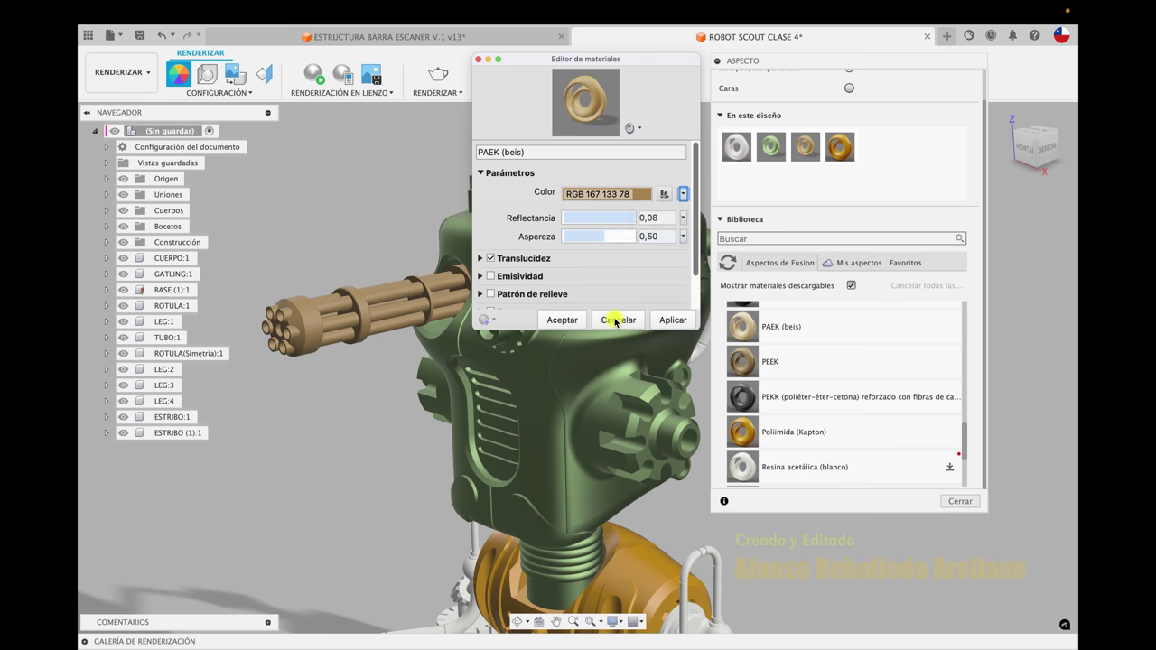
click(616, 322)
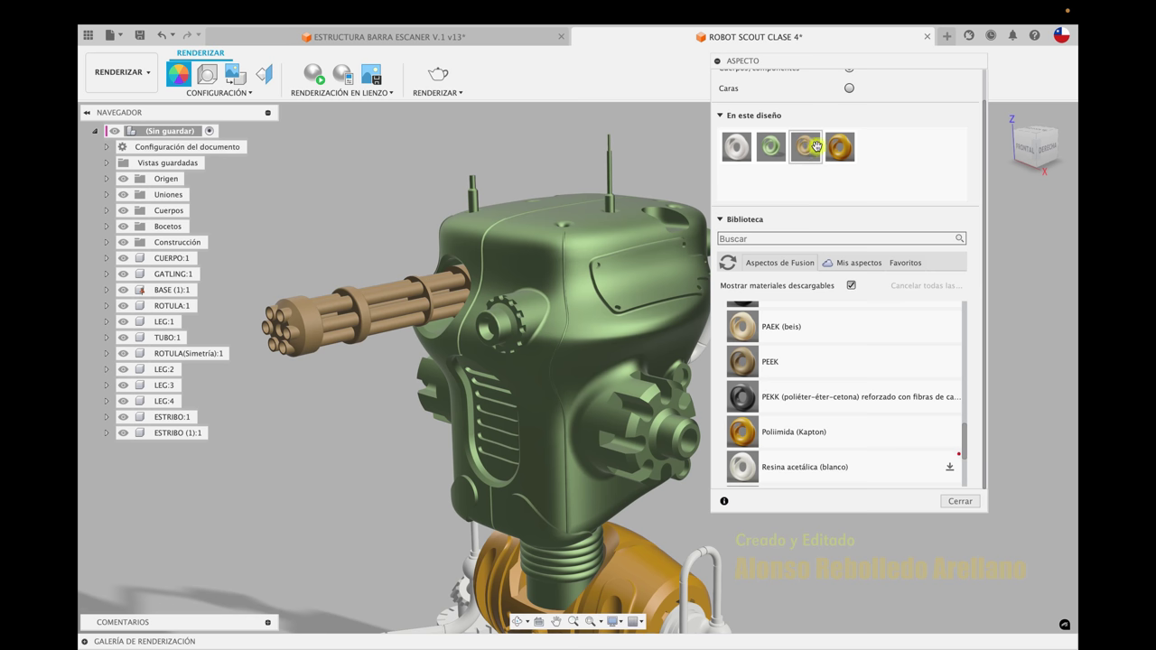
double_click(836, 144)
Shift the Poliimida (Kapton) lower body colour from gold to a lilac pink
mouse_move(677, 148)
mouse_down()
mouse_move(652, 163)
mouse_move(668, 147)
mouse_up()
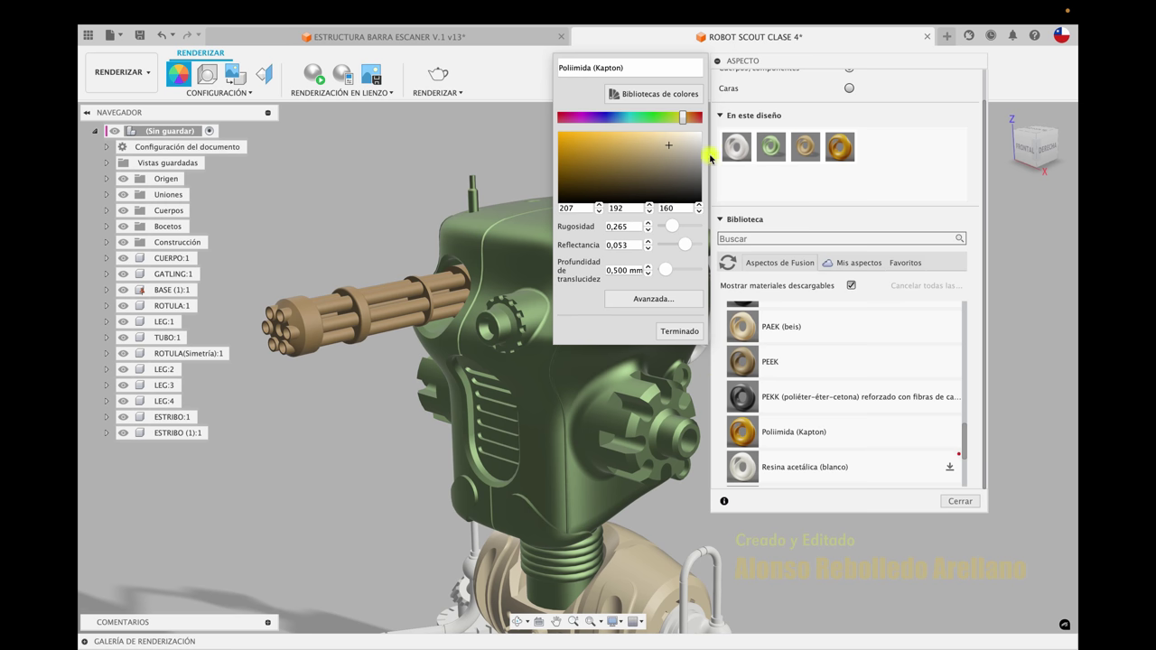
drag(686, 119, 701, 118)
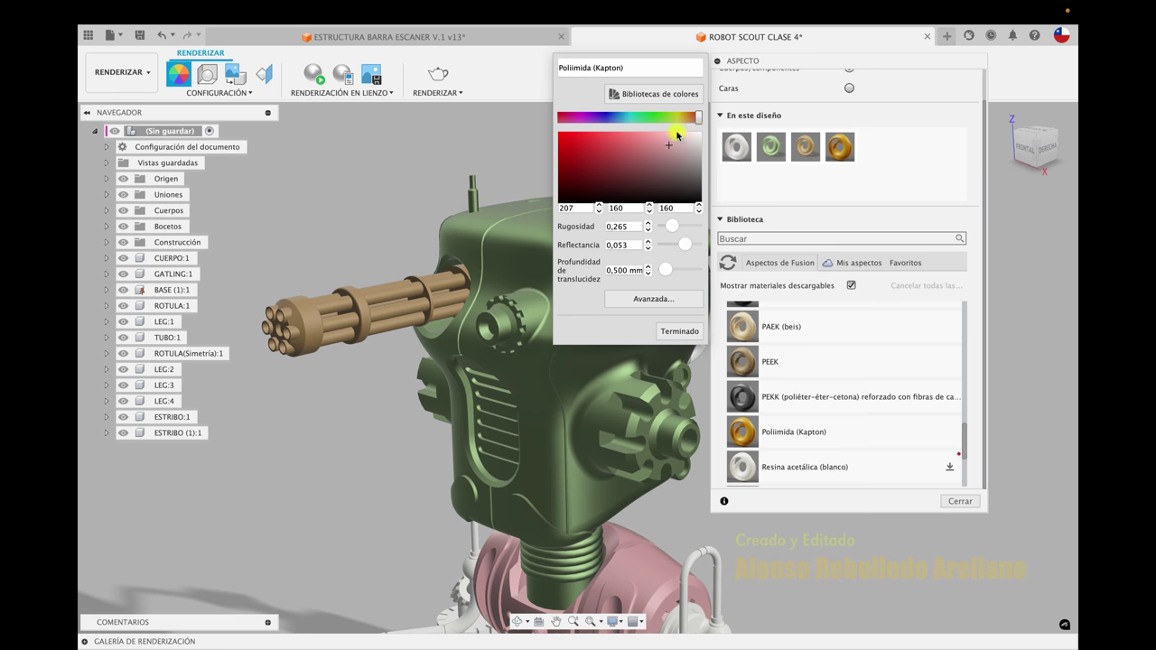
drag(592, 118, 576, 118)
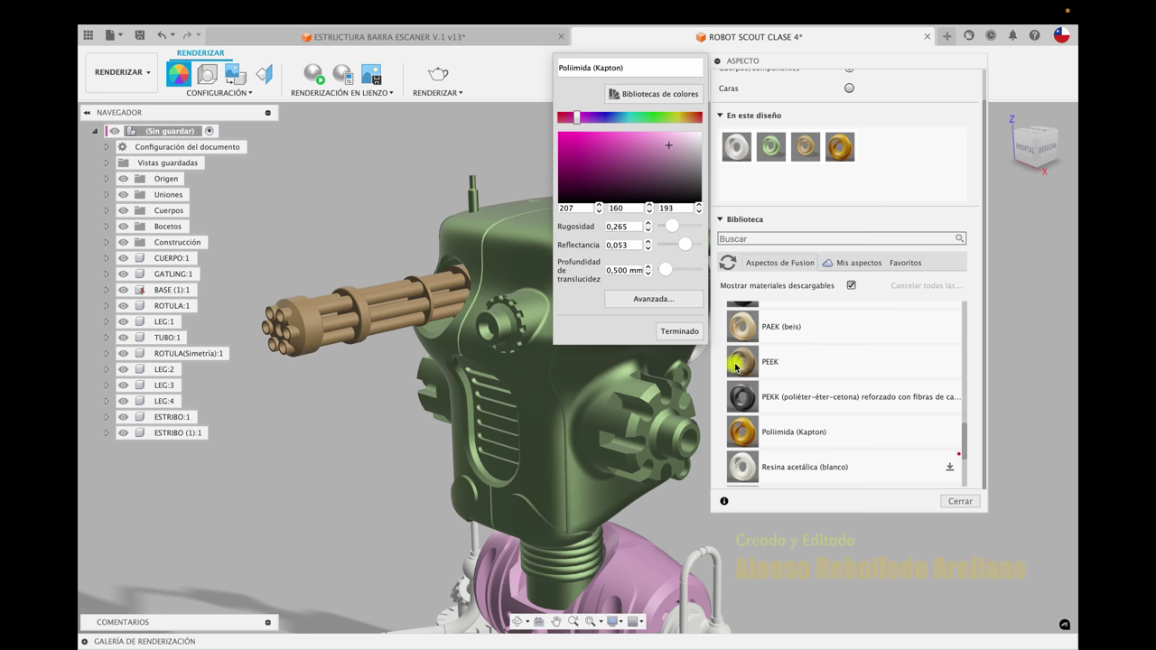
click(688, 332)
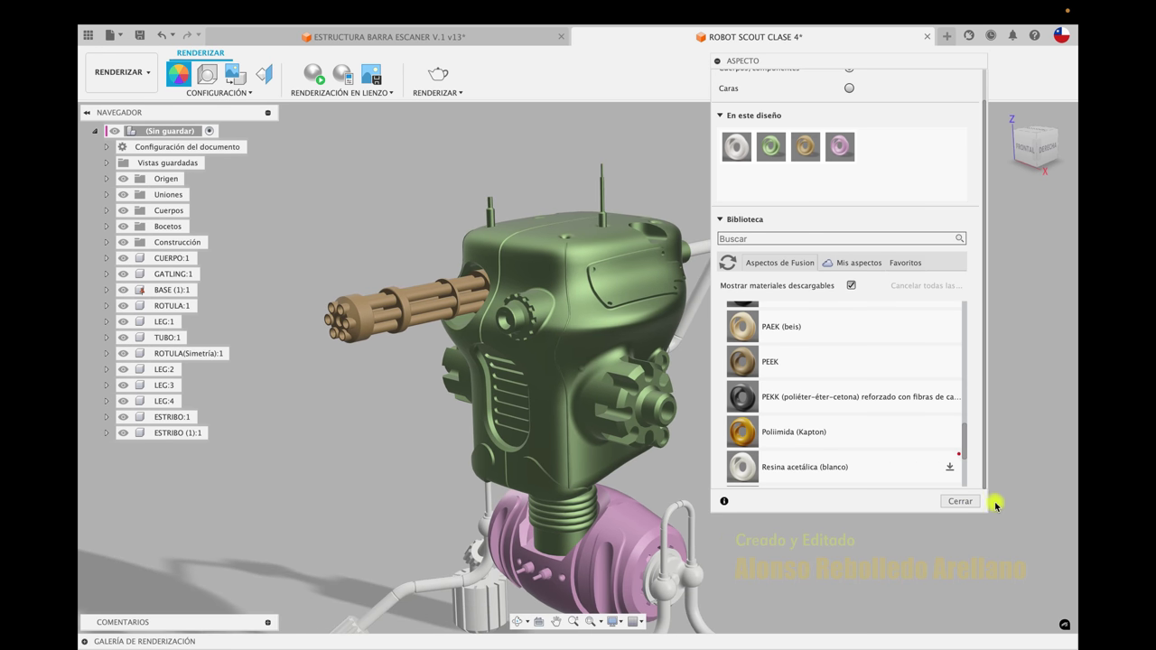
Close the appearance panel, fit the whole robot with F6, and open Scene Settings
click(961, 502)
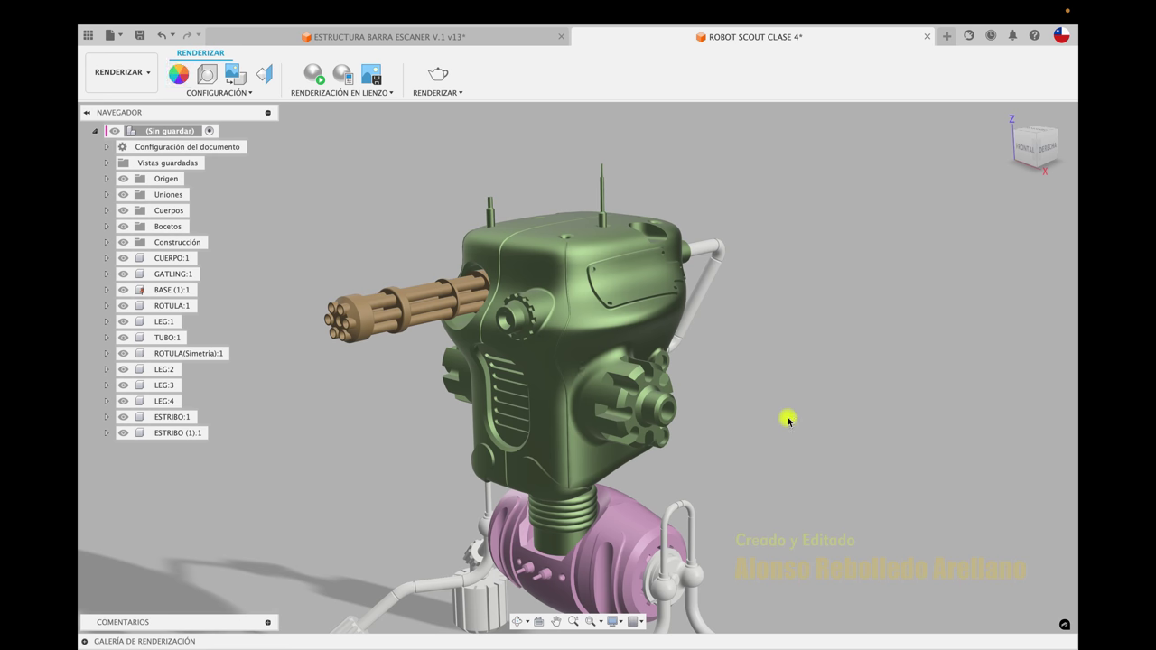
key(F6)
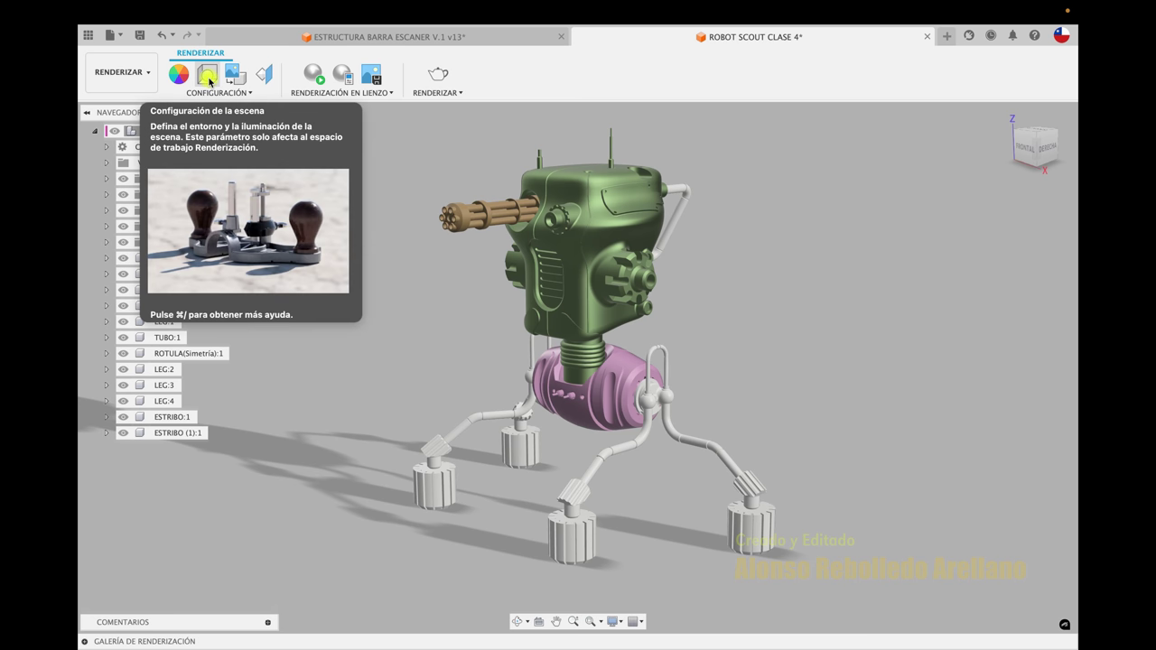
mouse_move(207, 74)
click(207, 76)
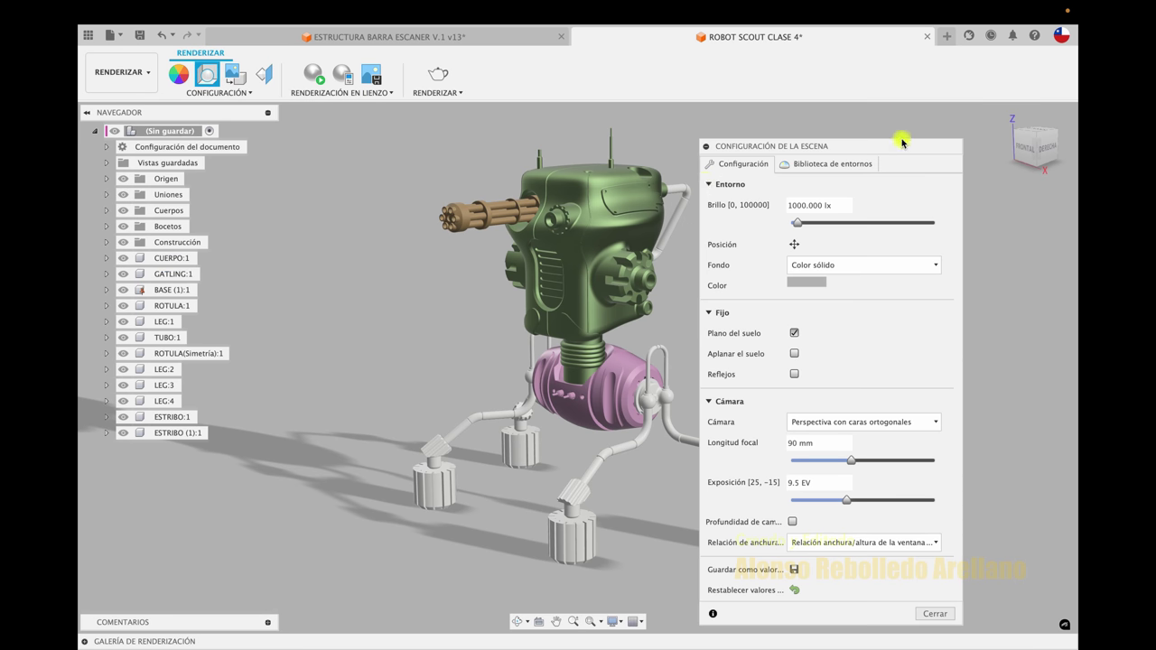
After trying yellow, set the scene background colour to white (RGB 255,255,255)
drag(904, 150, 933, 114)
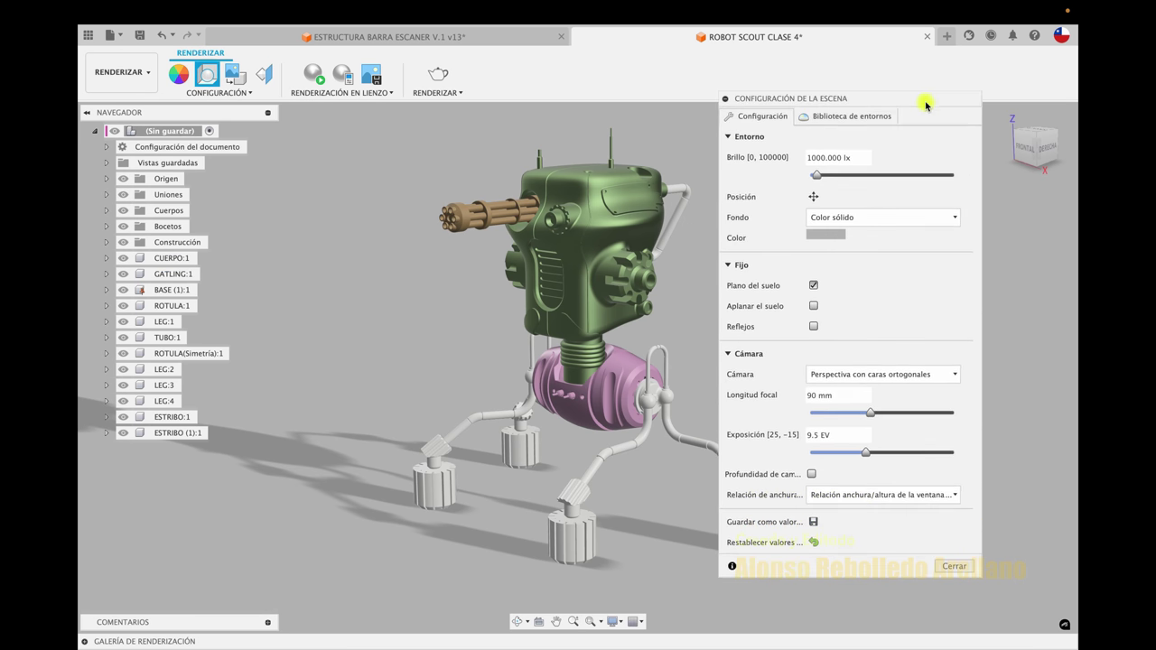
click(831, 247)
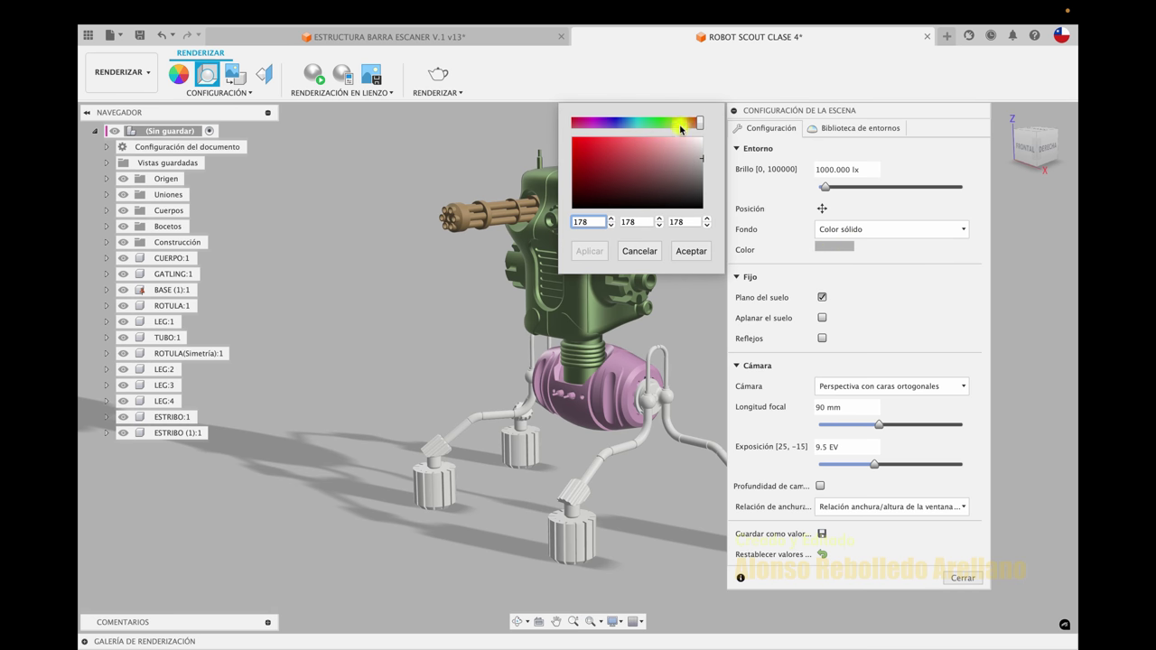
drag(698, 122, 679, 122)
drag(605, 157, 600, 143)
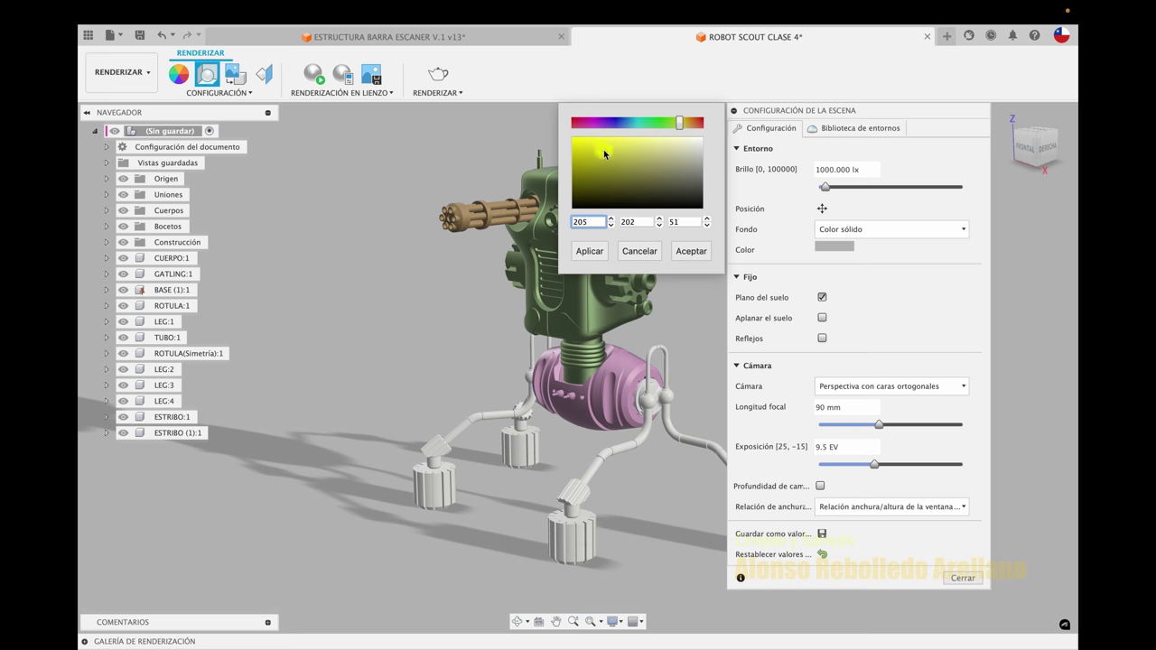
click(598, 259)
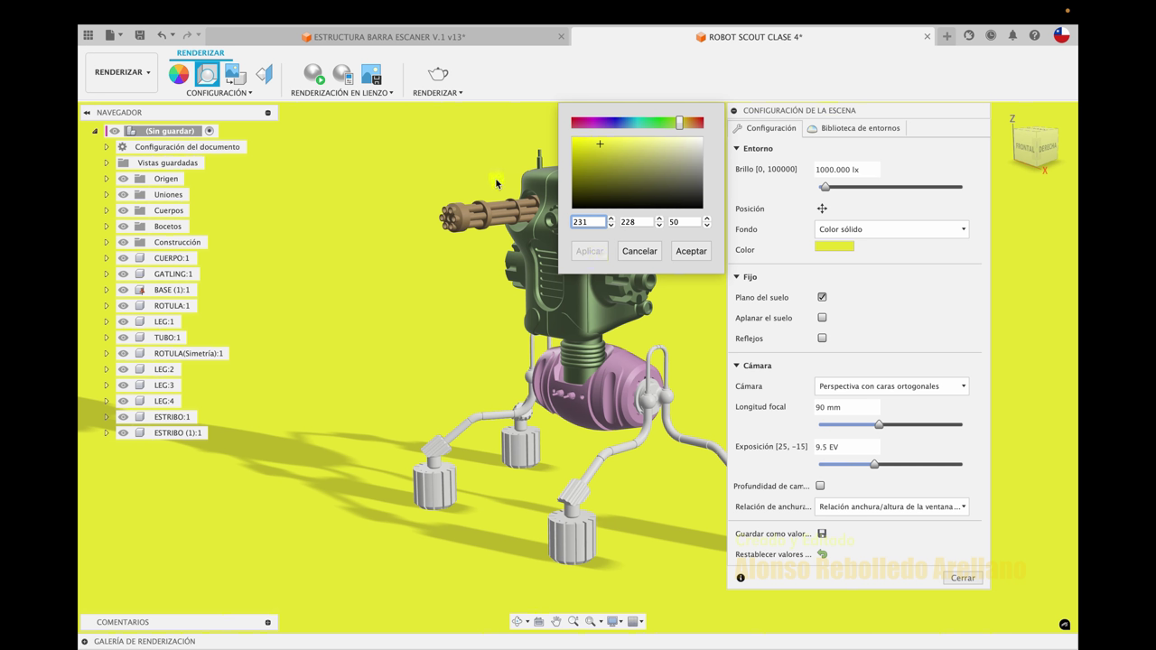
click(702, 138)
click(590, 251)
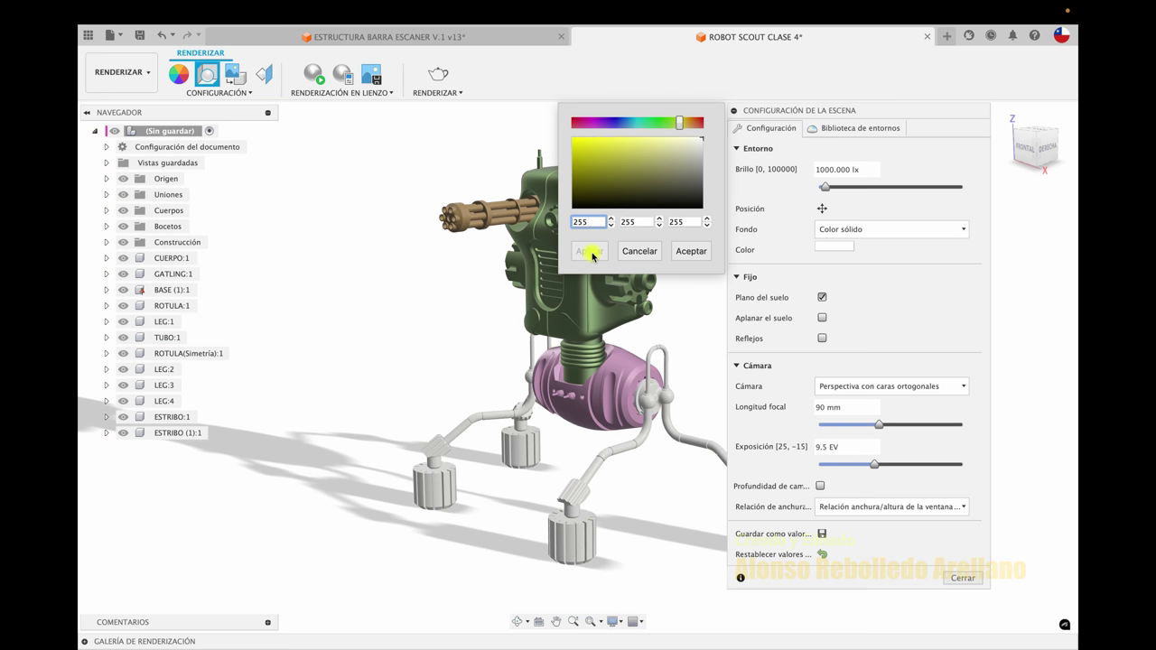
click(822, 297)
click(691, 251)
Toggle Plano del suelo off and back on so the robot casts floor shadows
click(822, 298)
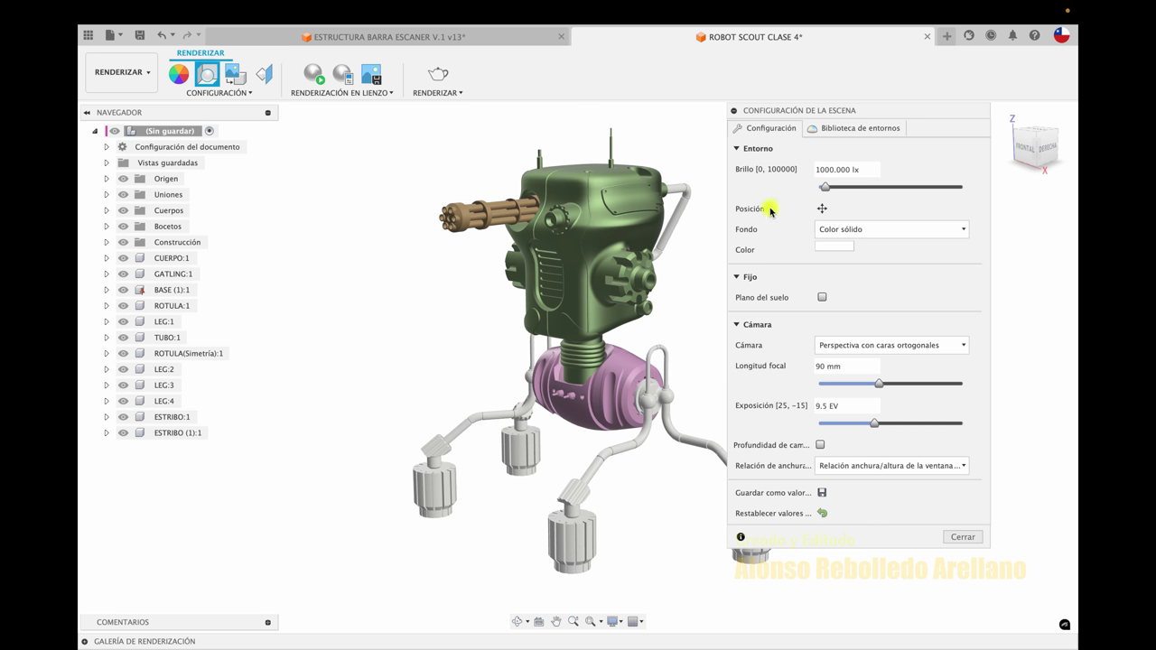
click(821, 298)
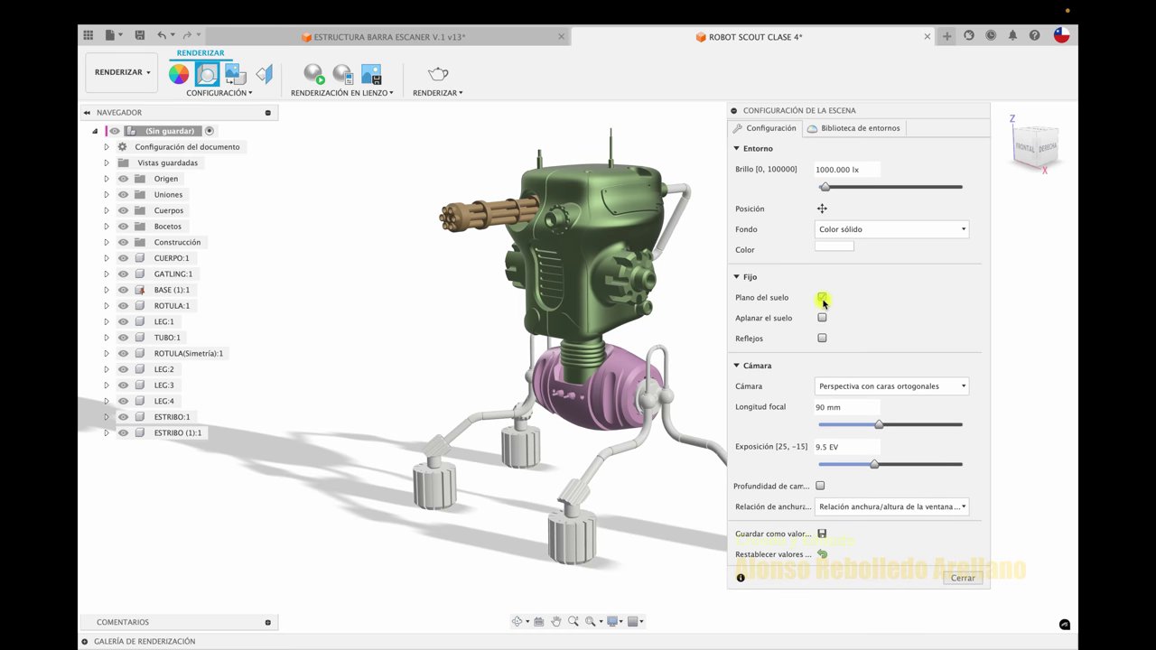
click(822, 209)
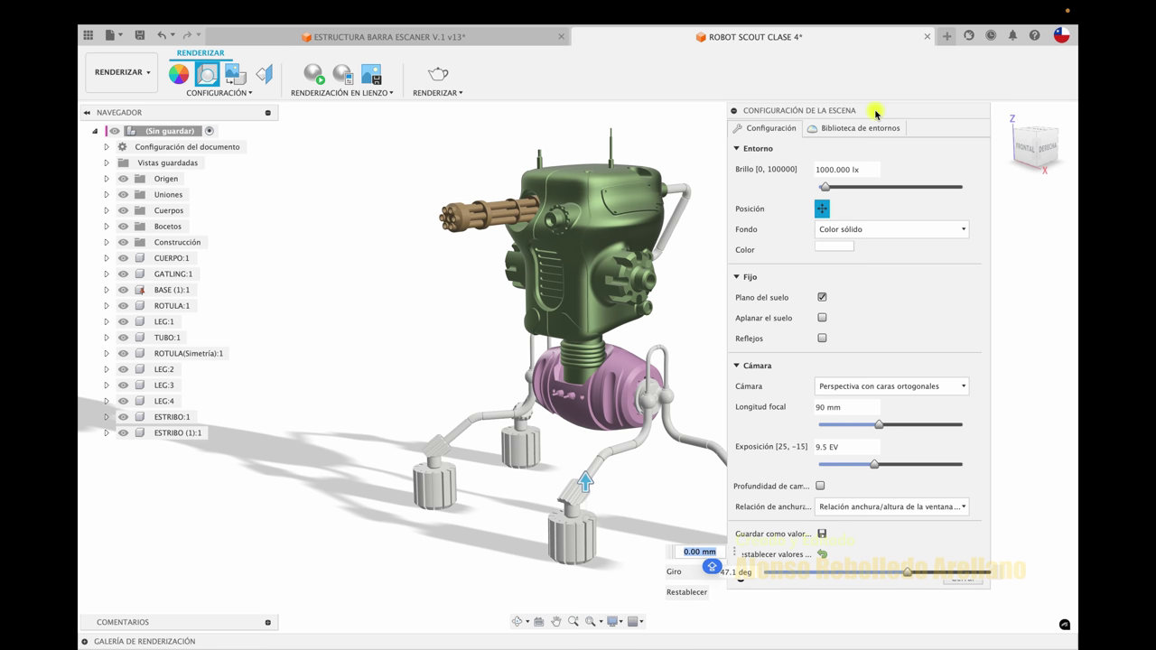
Rotate the lighting environment with Giro, reset it to 0.0 deg, and enable ground reflections
drag(877, 110, 883, 62)
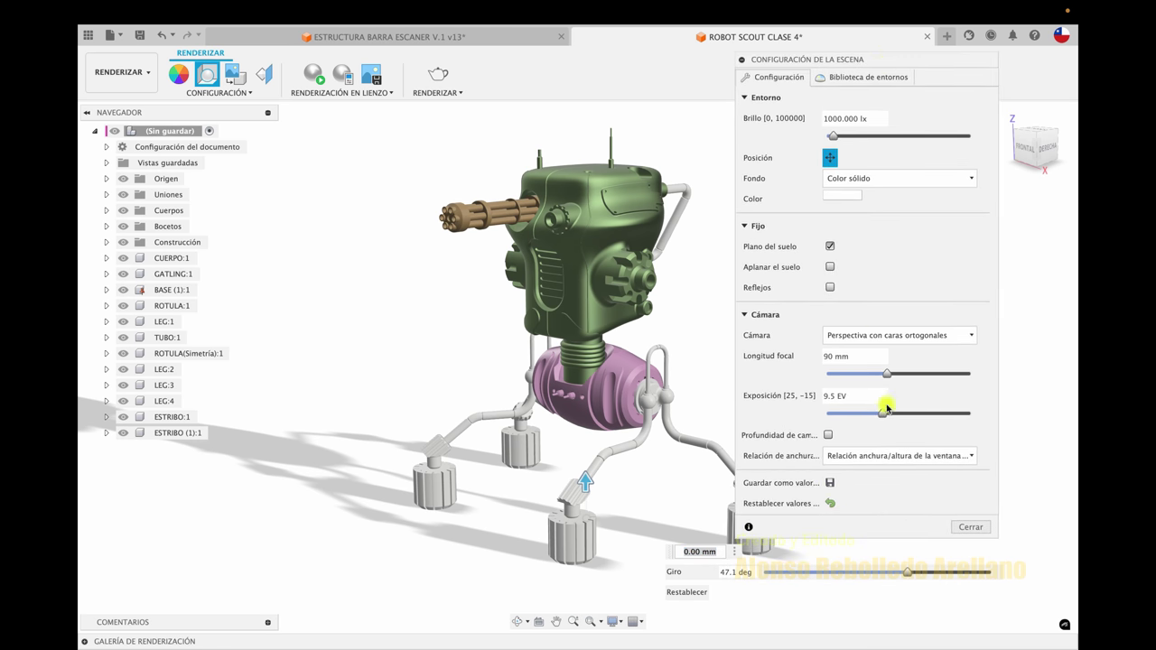
mouse_move(908, 571)
mouse_down()
mouse_move(942, 572)
mouse_move(851, 566)
mouse_move(923, 581)
mouse_move(955, 565)
mouse_move(885, 552)
mouse_move(931, 549)
mouse_up()
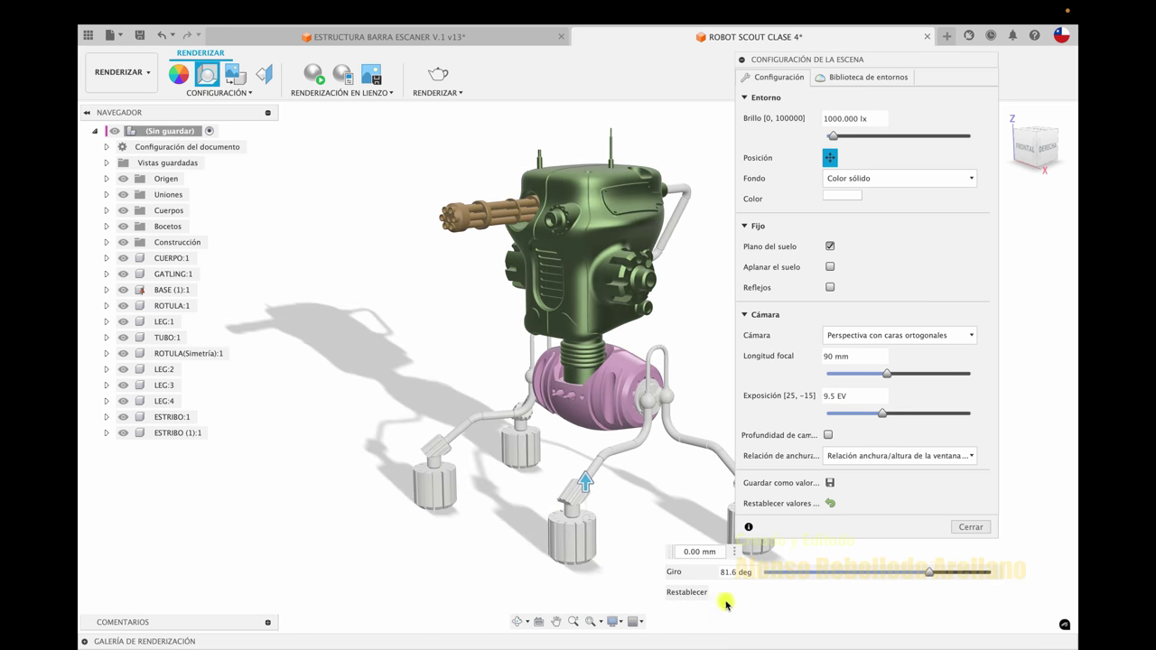
click(684, 592)
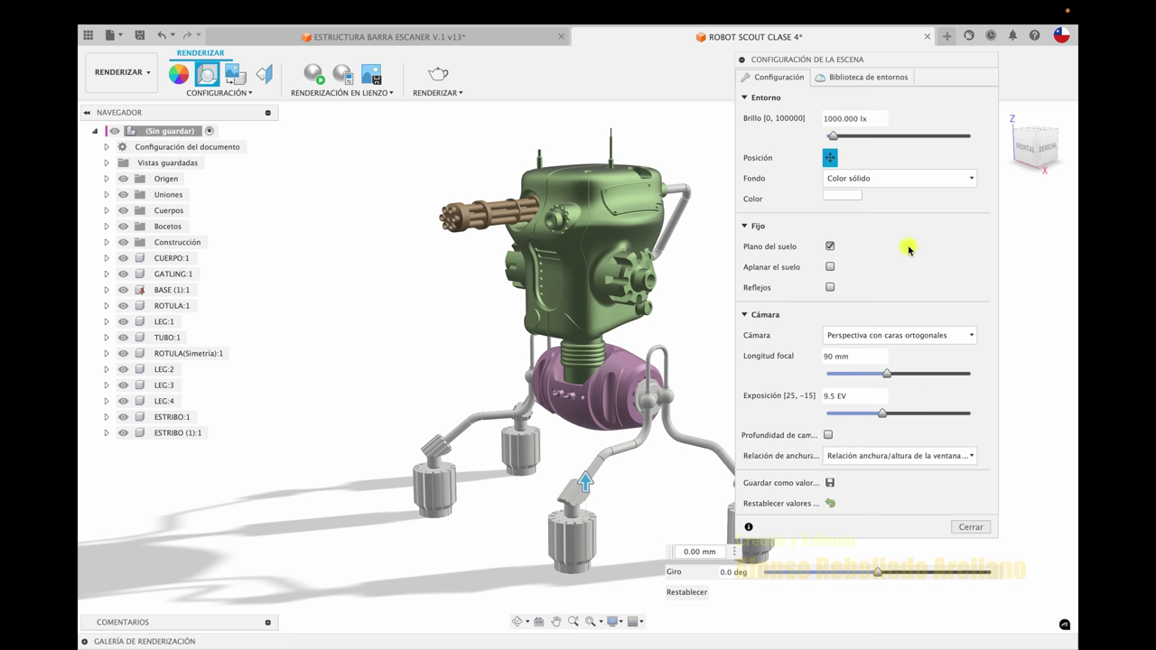
click(832, 288)
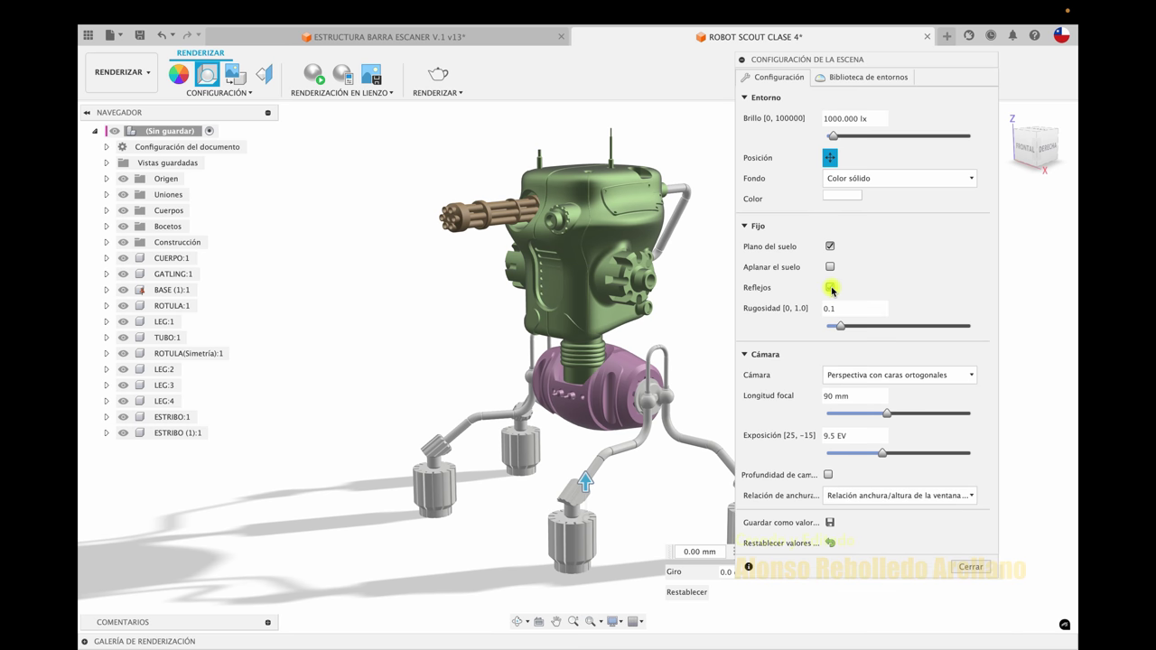
Set reflection roughness to 0.2 and keep the camera on Perspectiva con caras ortogonales after trying Ortogonal
drag(841, 326, 883, 329)
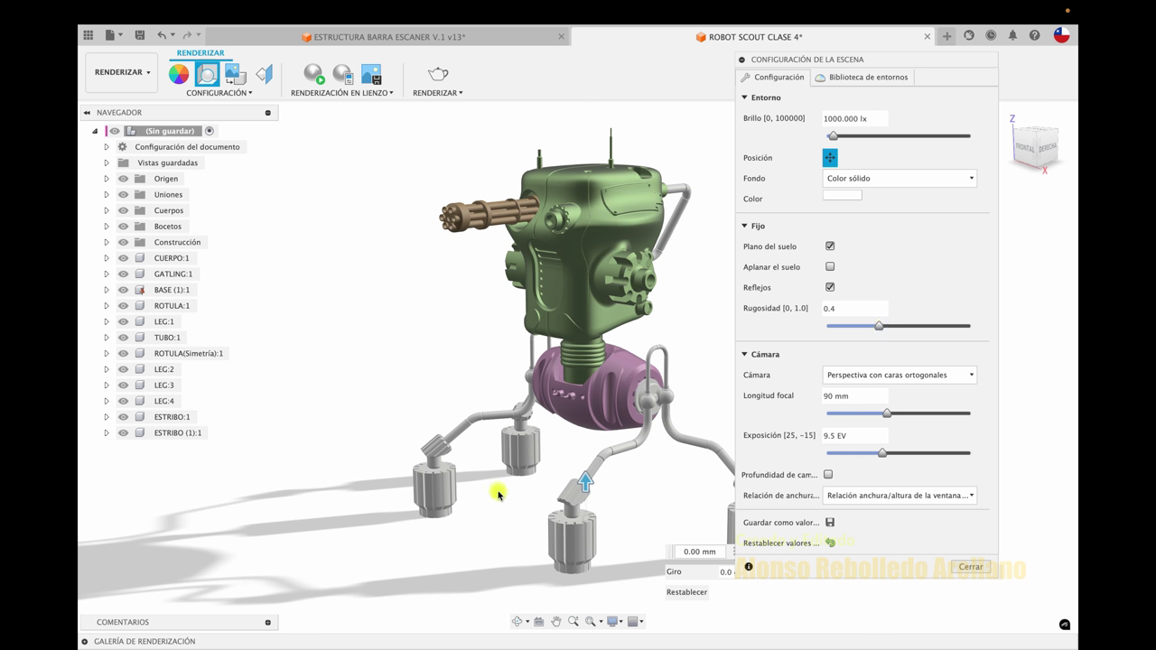
drag(880, 324, 858, 328)
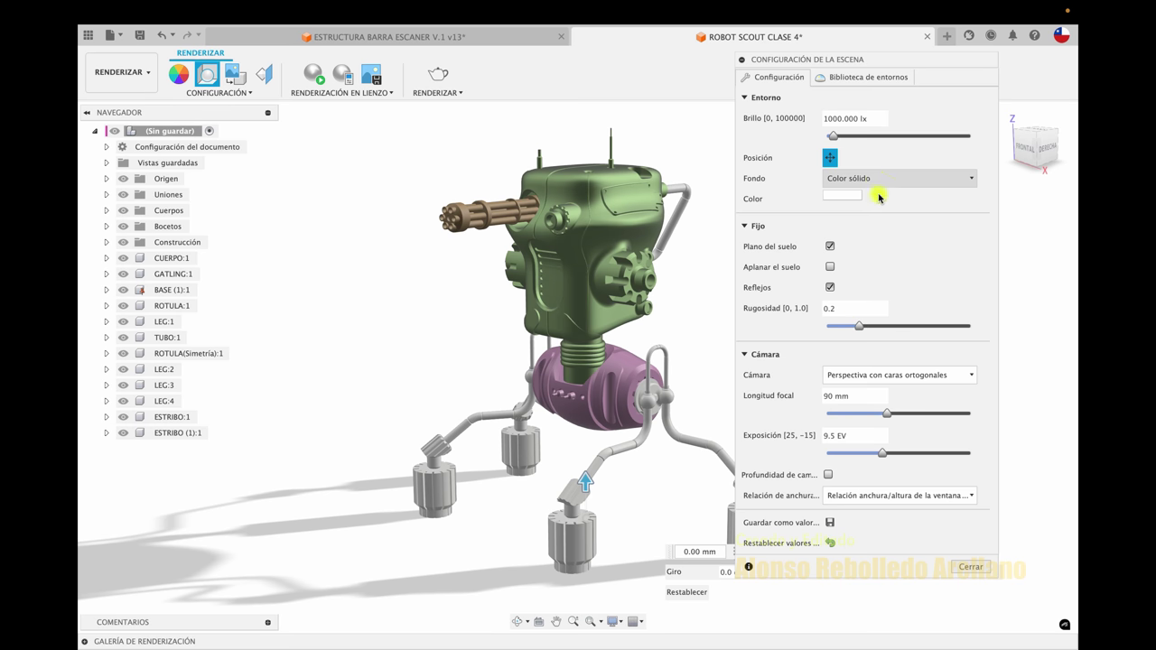
click(961, 374)
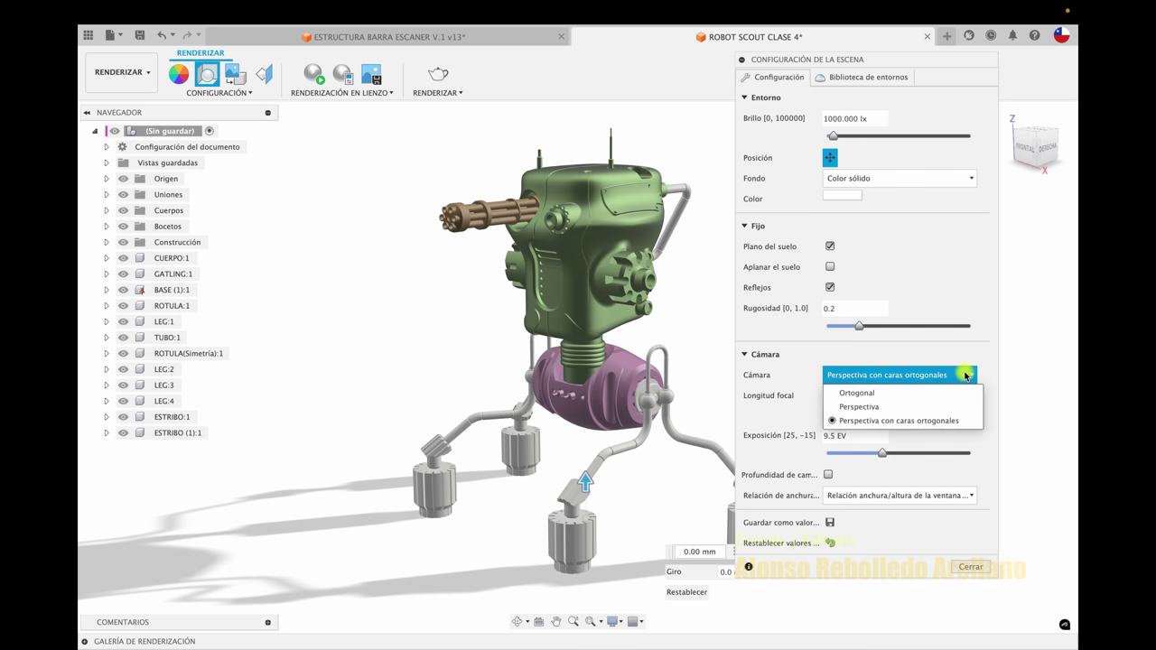
click(898, 393)
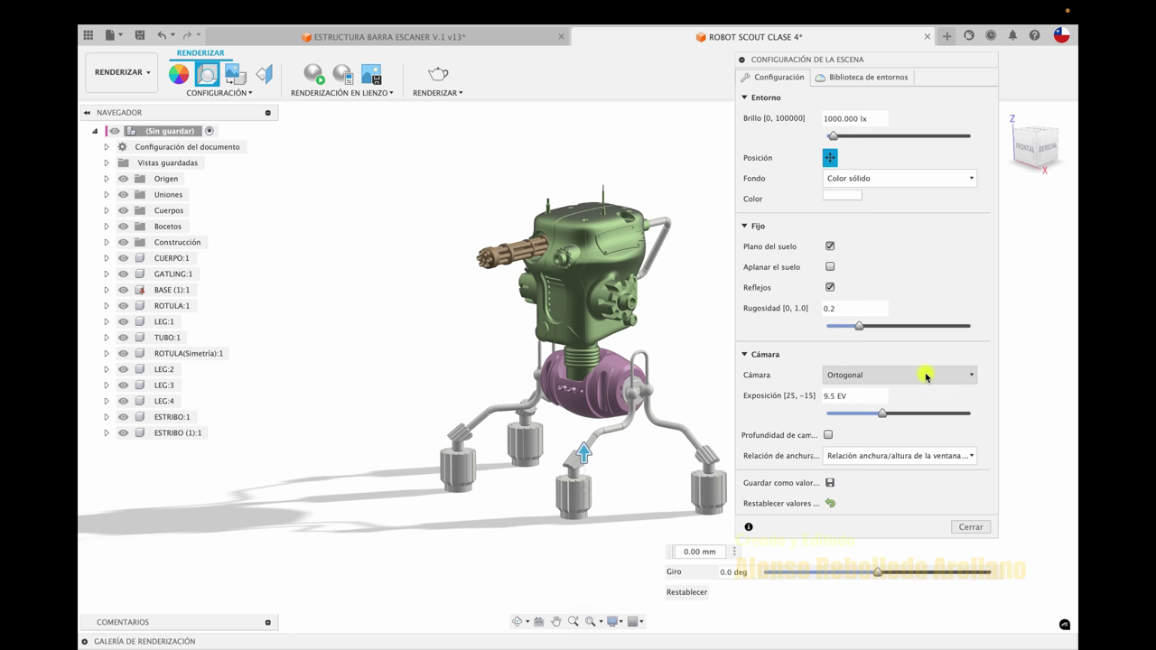
click(913, 377)
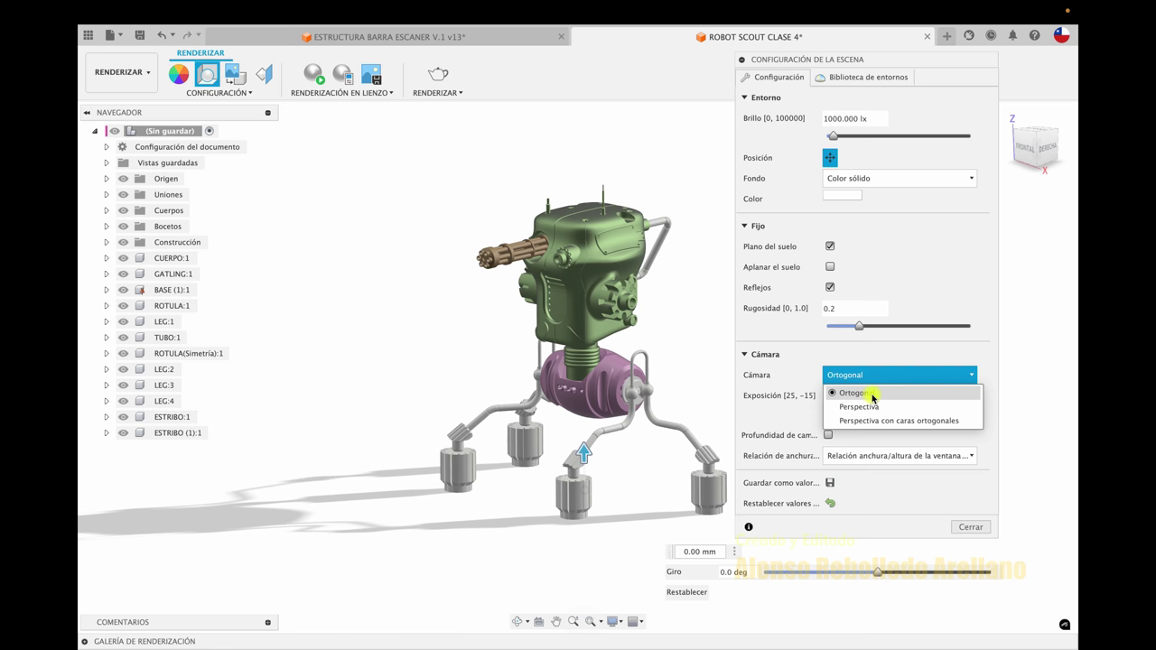
click(872, 420)
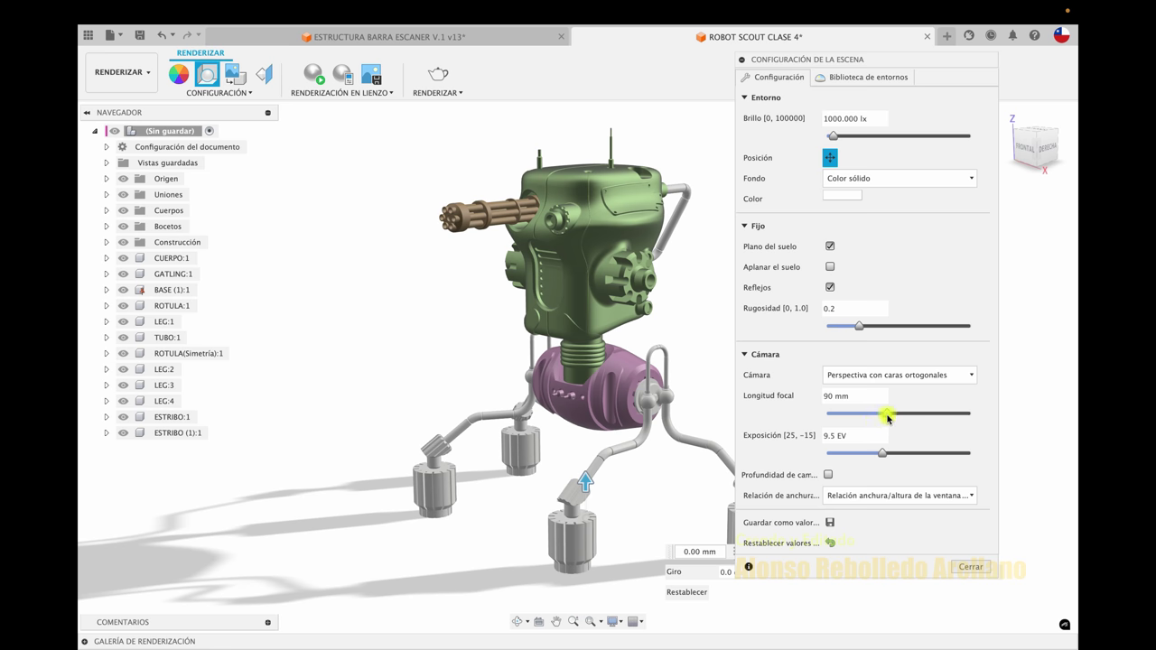
Set focal length to 59 mm and exposure to 9.0 EV, then start the in-canvas render
mouse_move(888, 417)
mouse_down()
mouse_move(873, 415)
mouse_move(894, 411)
mouse_up()
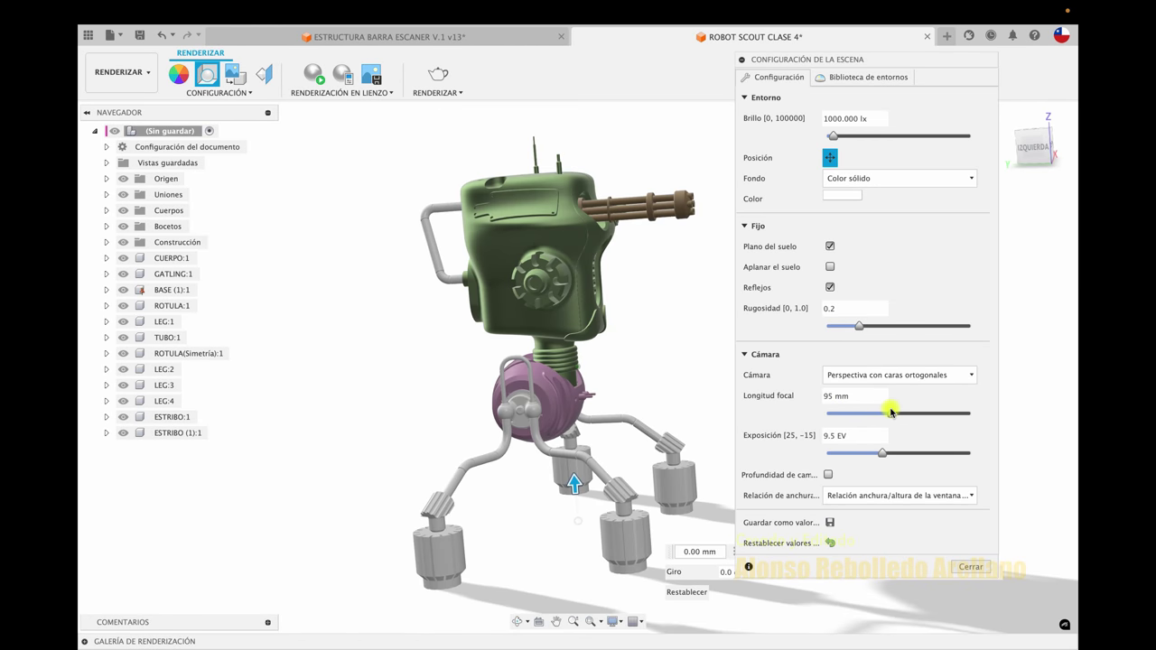
drag(891, 413, 864, 412)
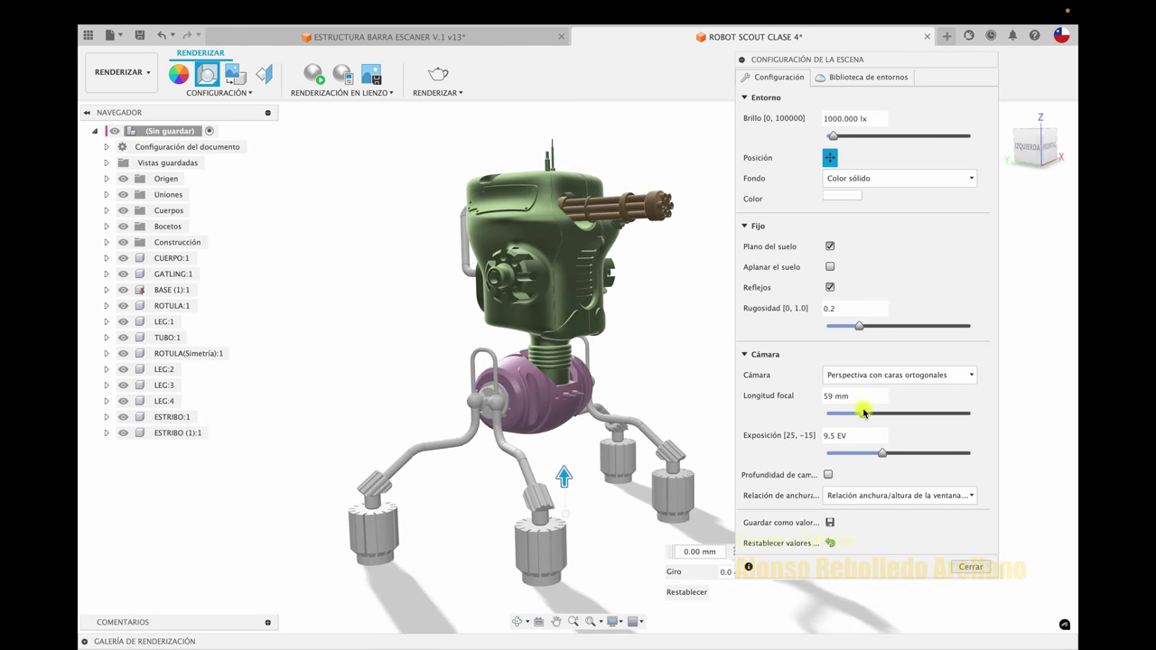
drag(881, 454, 886, 456)
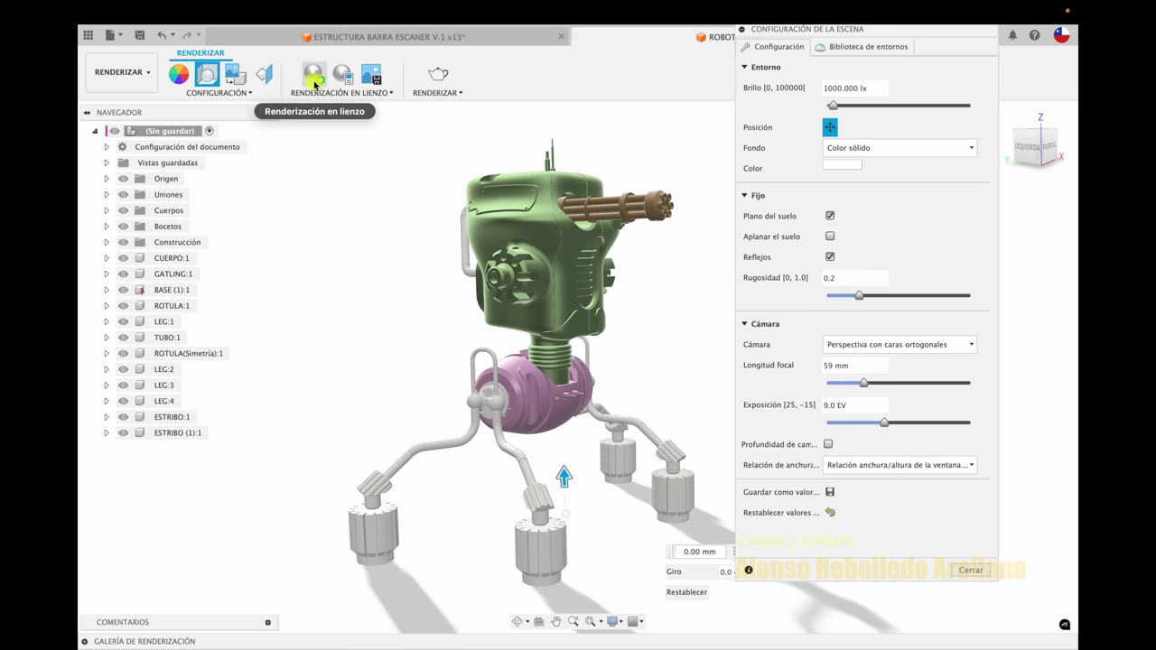
click(315, 77)
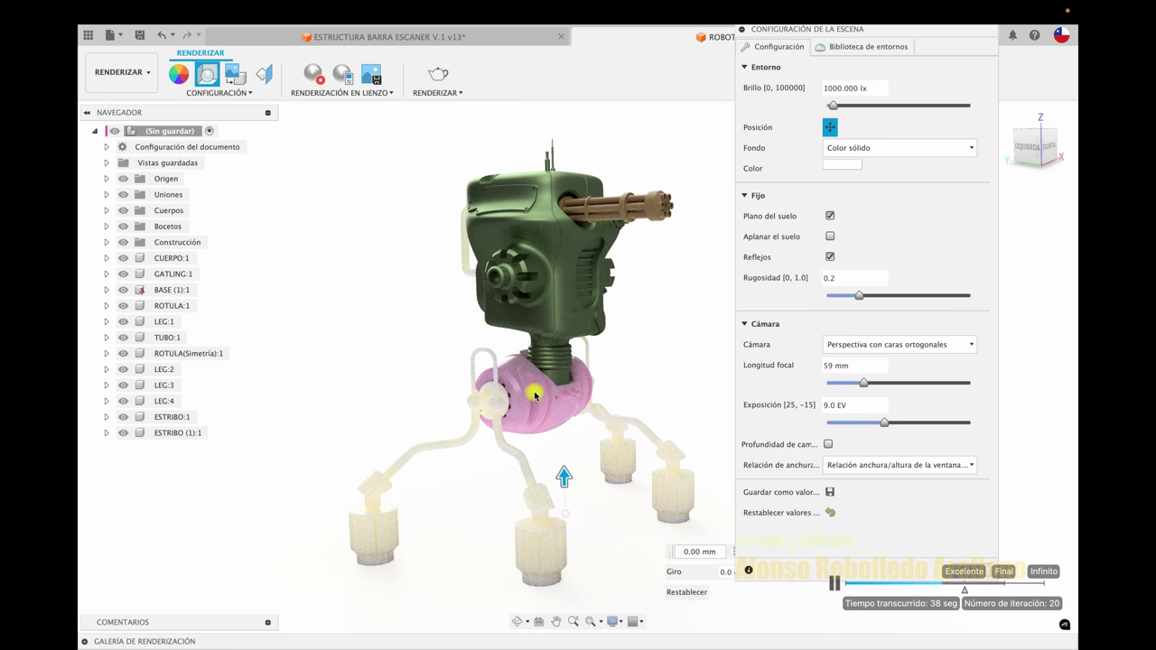
Switch the rendering view to the robot's front with F6 and open the in-canvas render settings
key(F6)
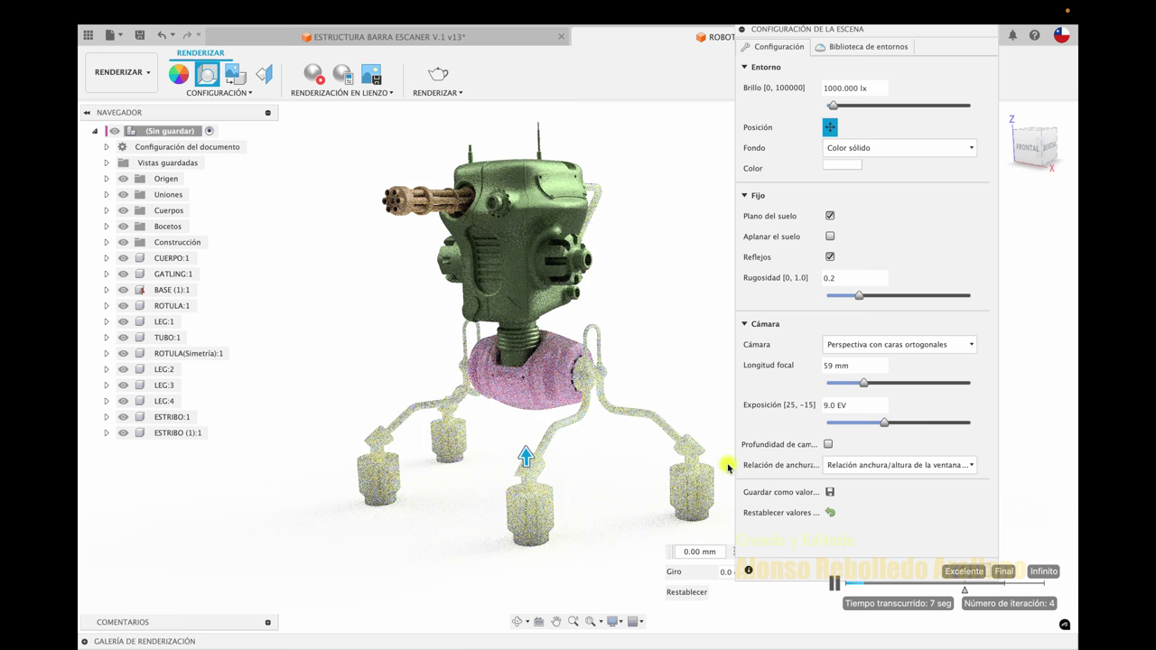
click(338, 74)
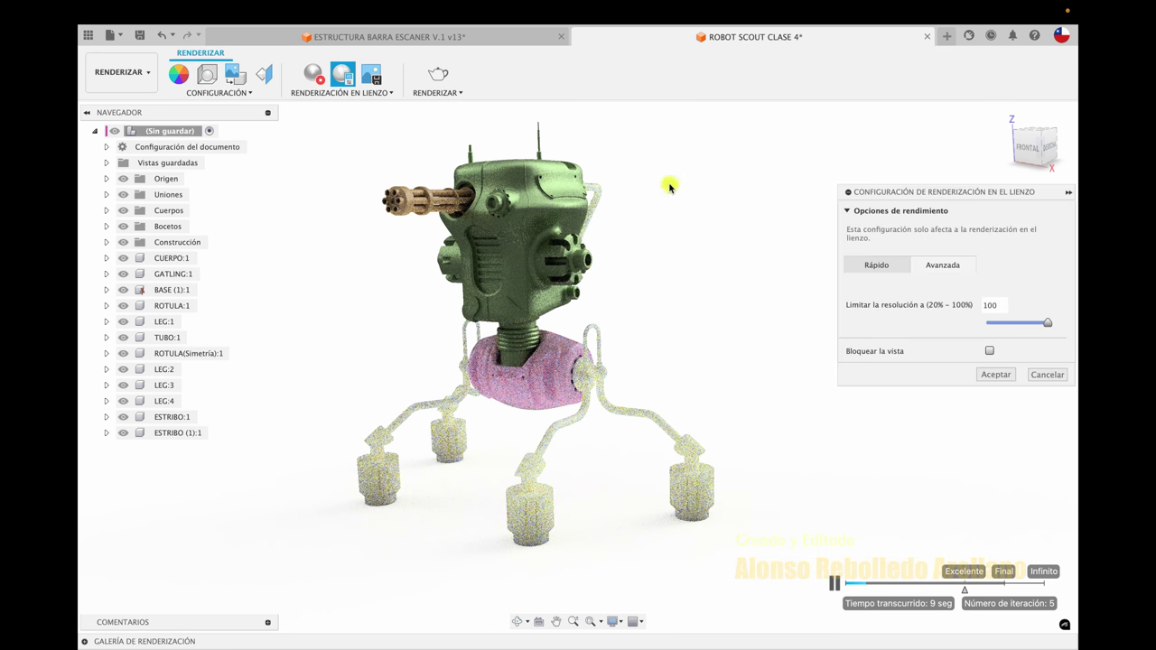
Tick Bloquear la vista in the in-canvas render settings and accept
click(989, 352)
click(994, 374)
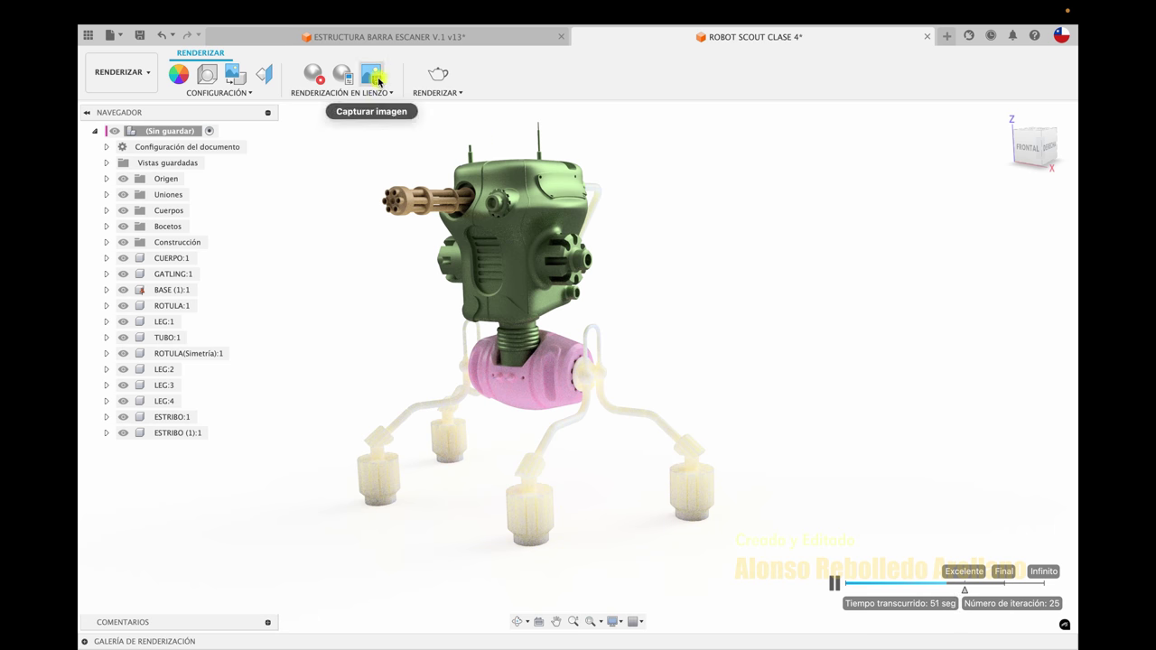
Capture the render at current window size, save it as PNG 'ROBOT SCOUT CLASE 4', and stop rendering
click(371, 74)
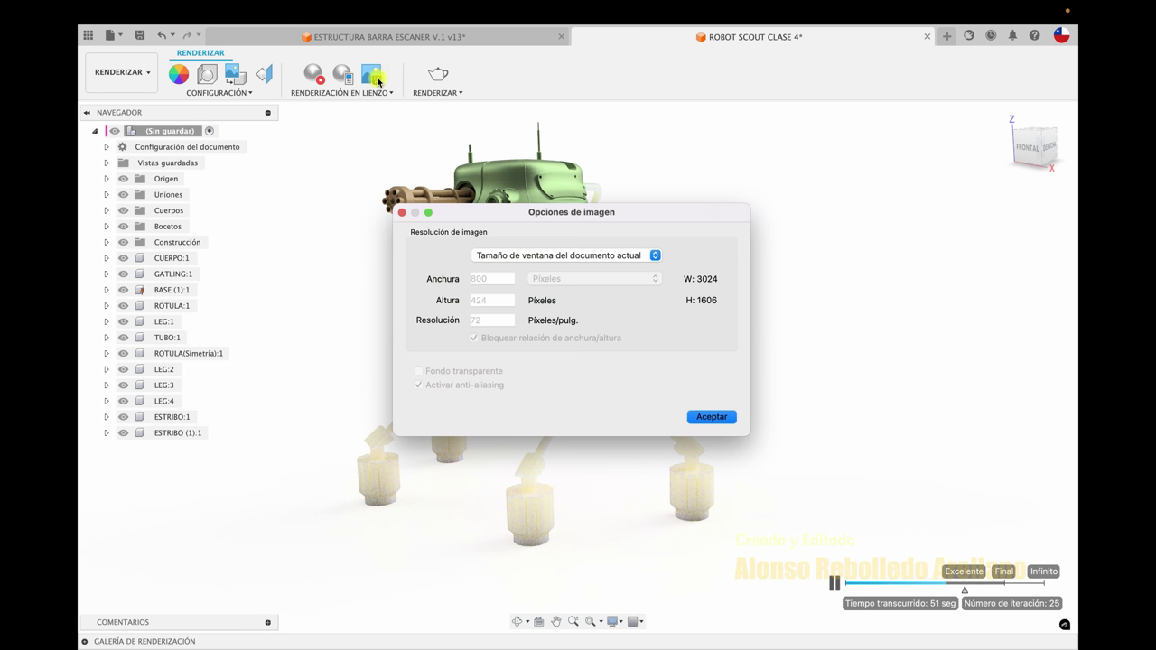
click(610, 256)
click(610, 256)
click(711, 417)
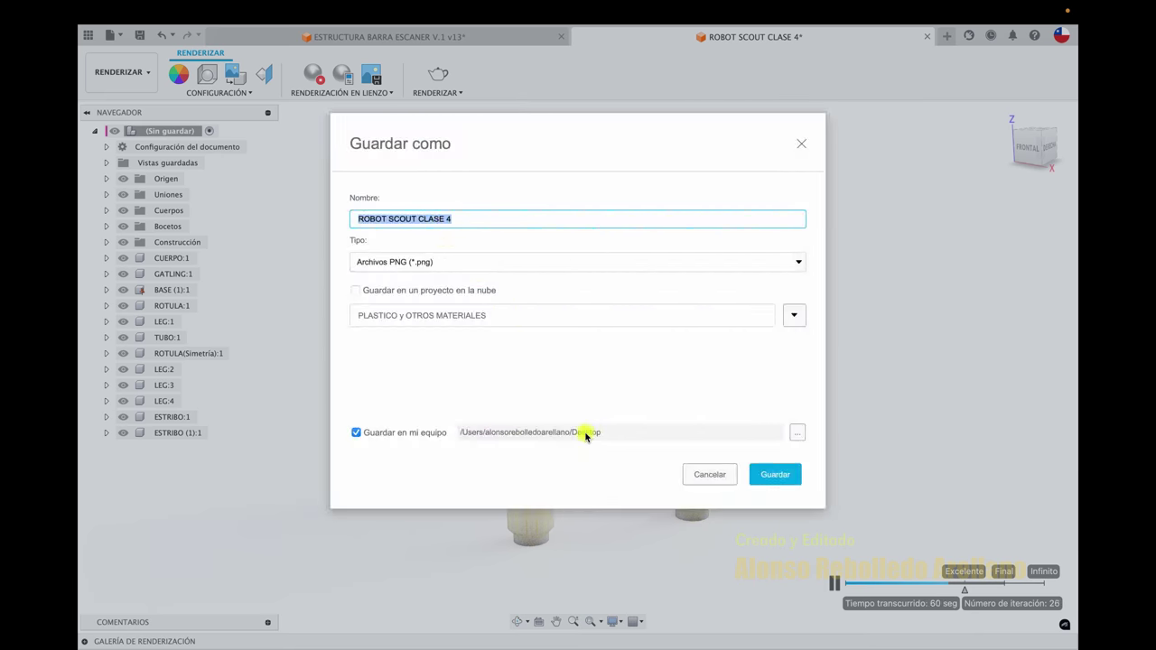
click(774, 476)
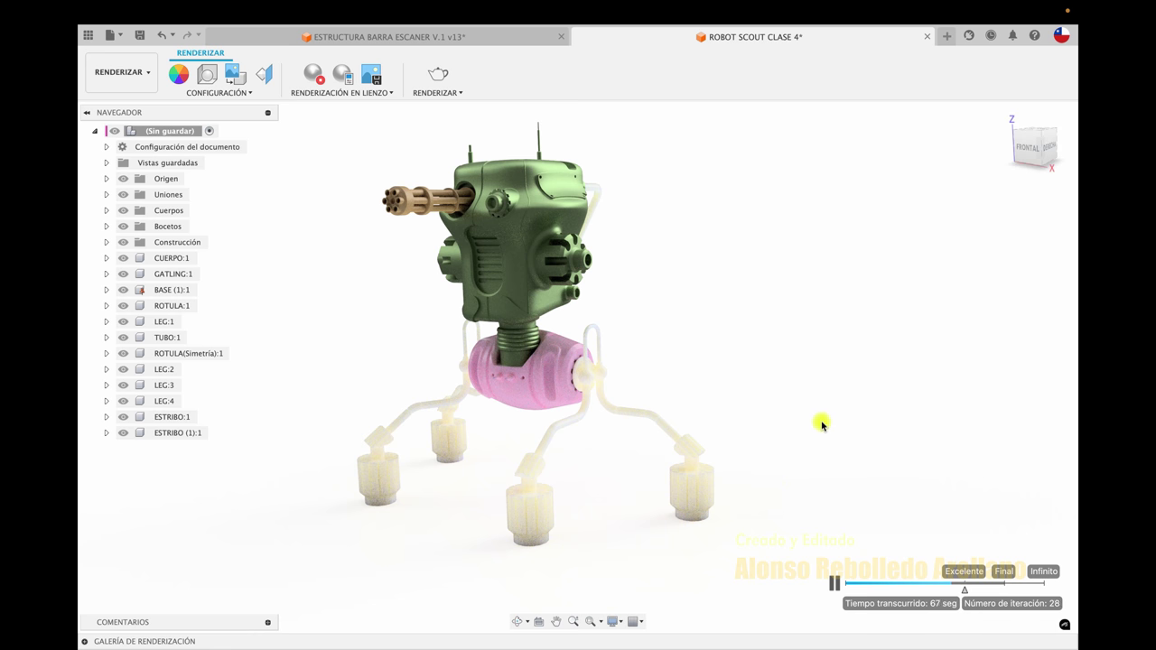
click(312, 73)
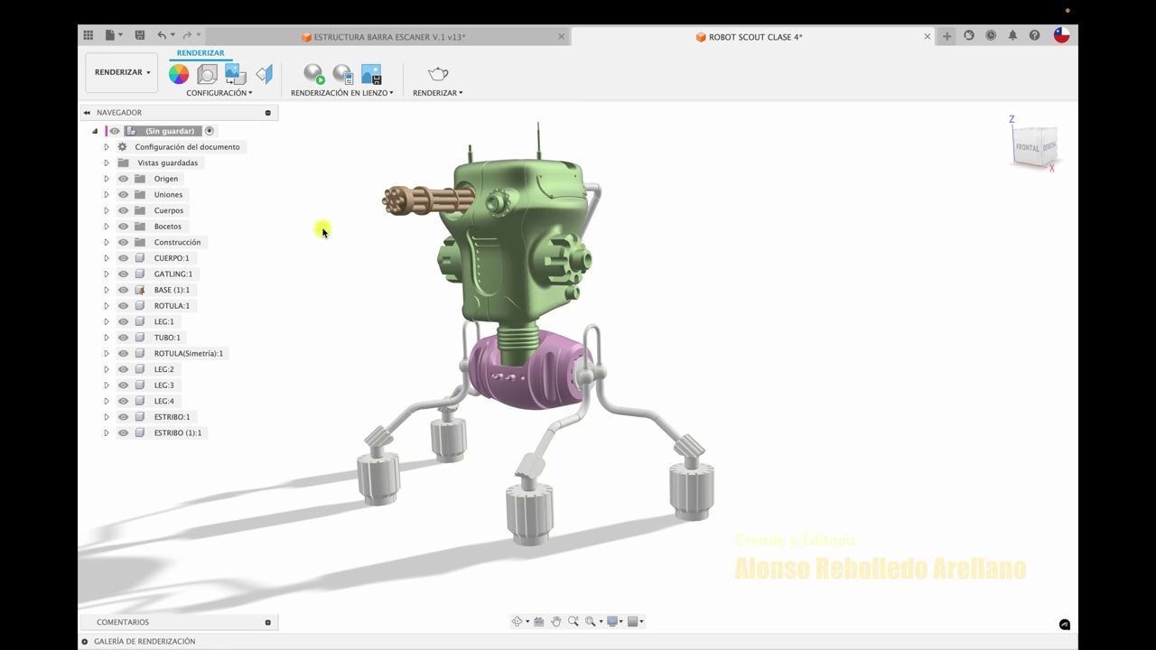
key(ctrl+Up)
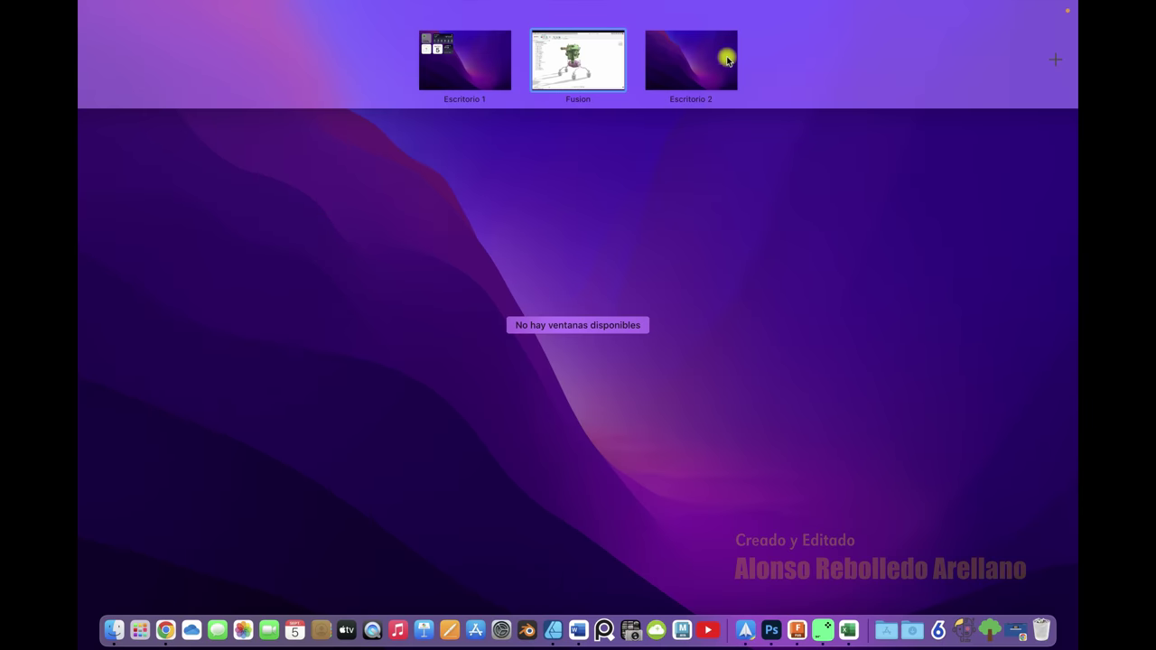
click(695, 57)
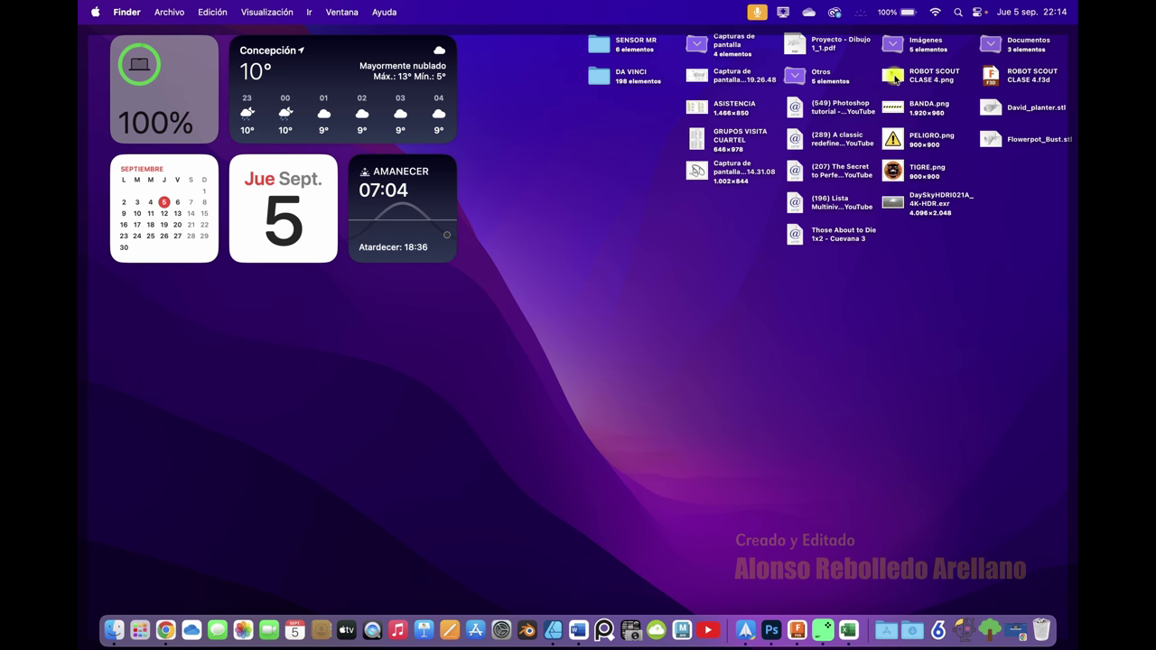
click(891, 76)
double_click(892, 76)
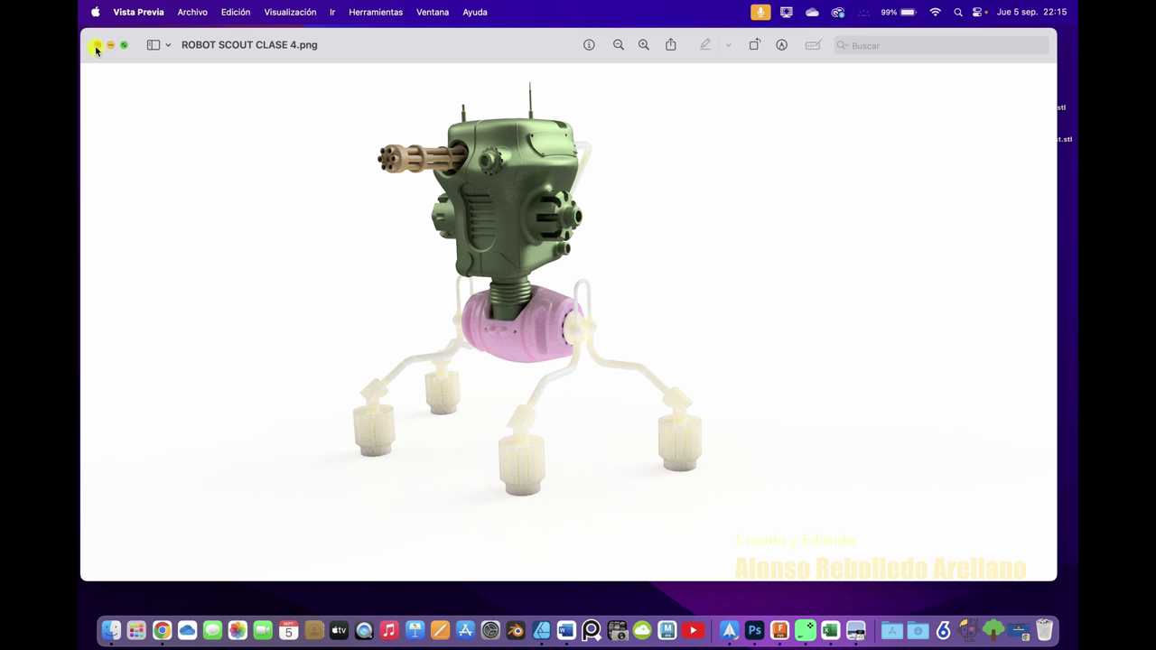
click(96, 46)
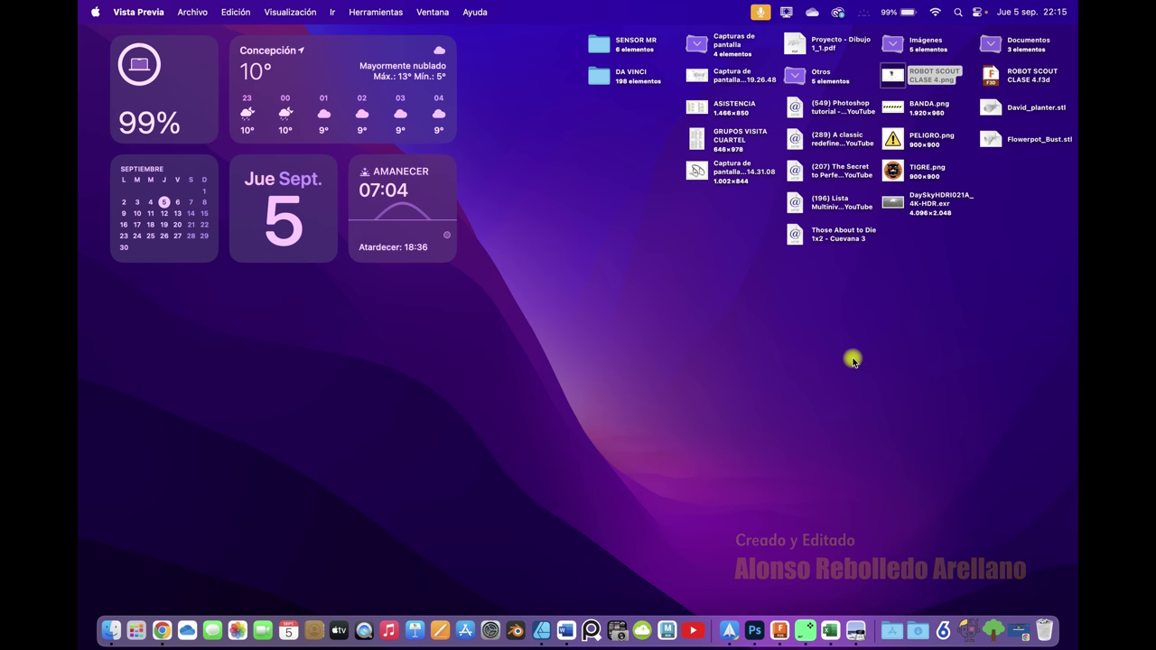
key(ctrl+Up)
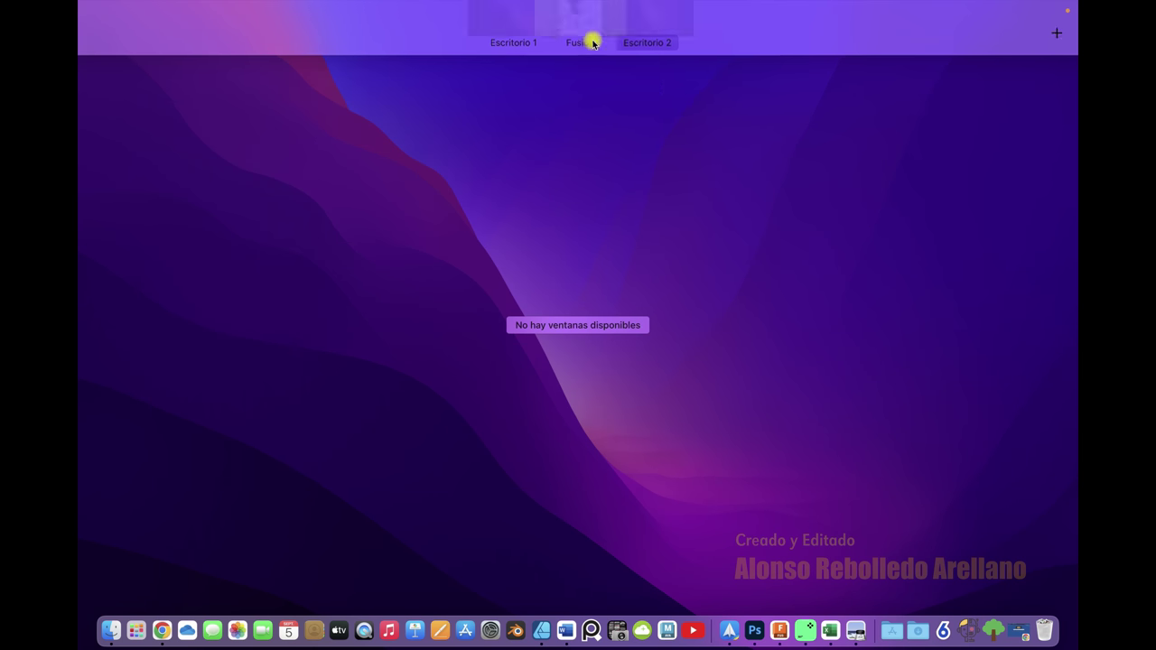
click(602, 54)
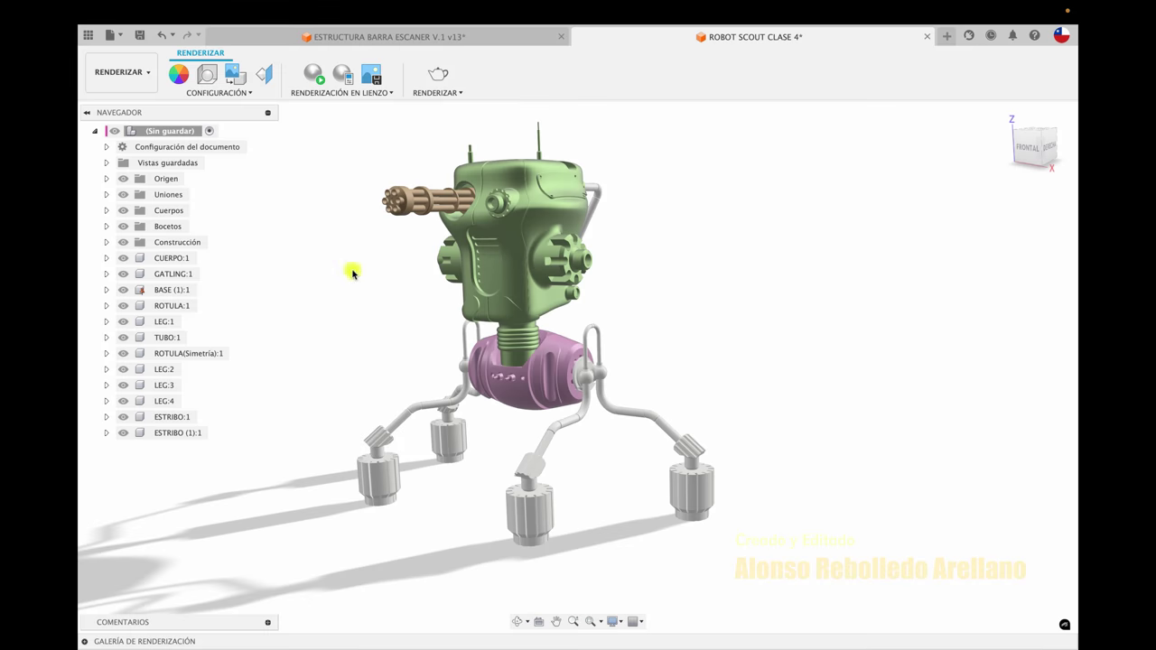
Set the scene background to Entorno and turn off ground reflections
click(211, 75)
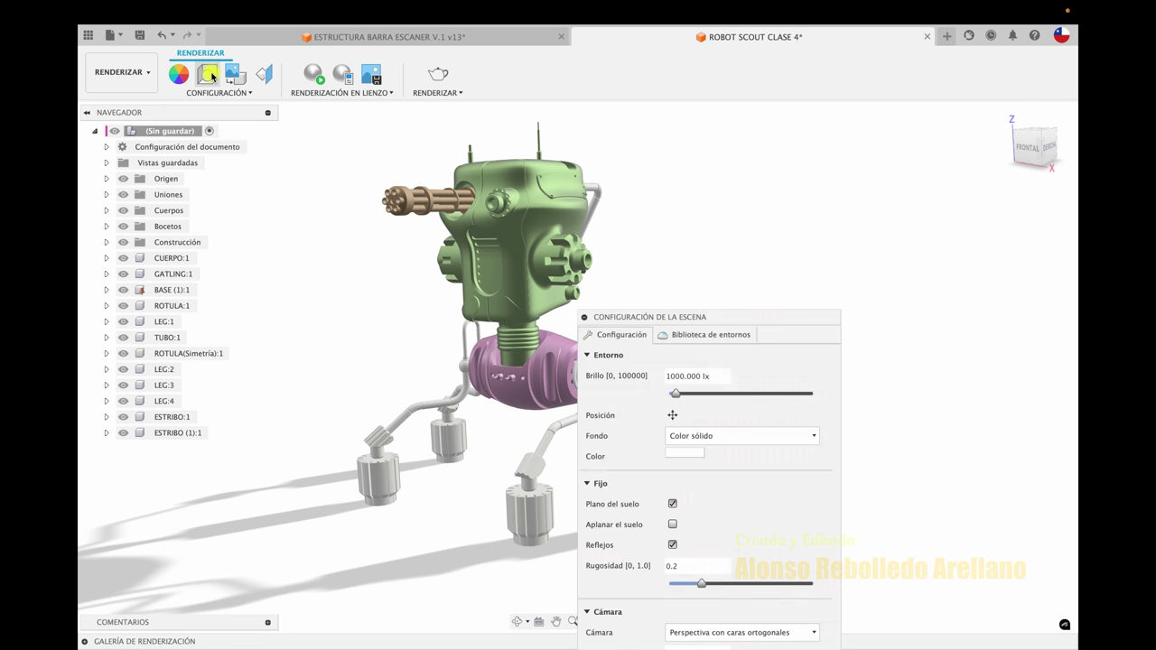
drag(740, 320, 824, 117)
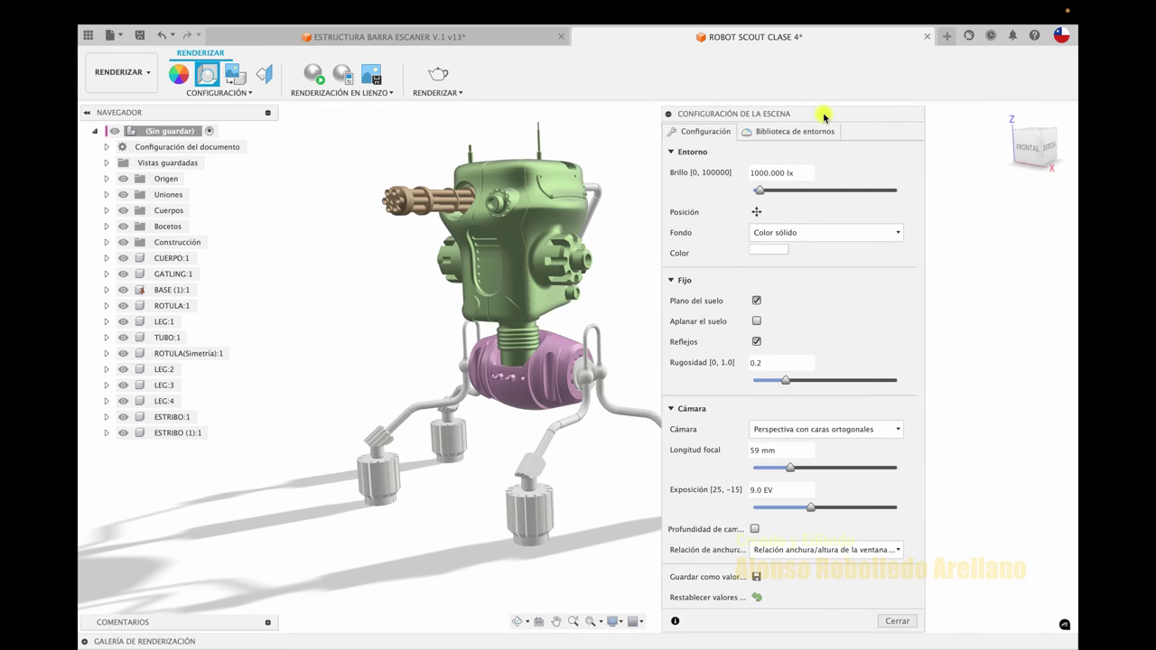
click(821, 241)
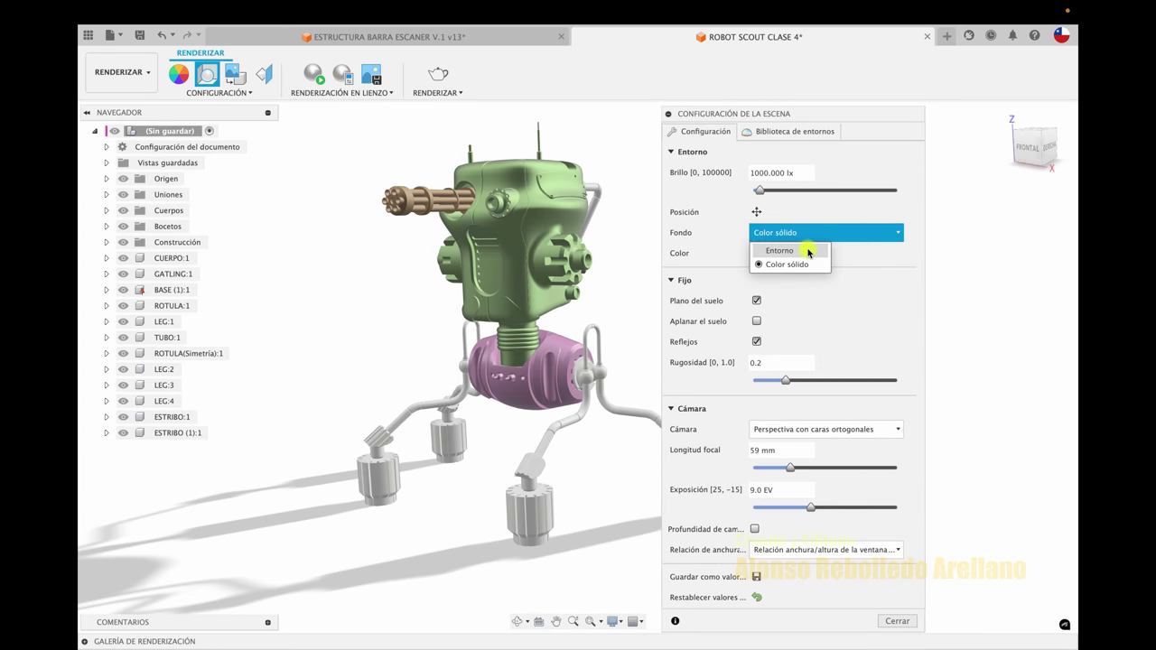
click(808, 251)
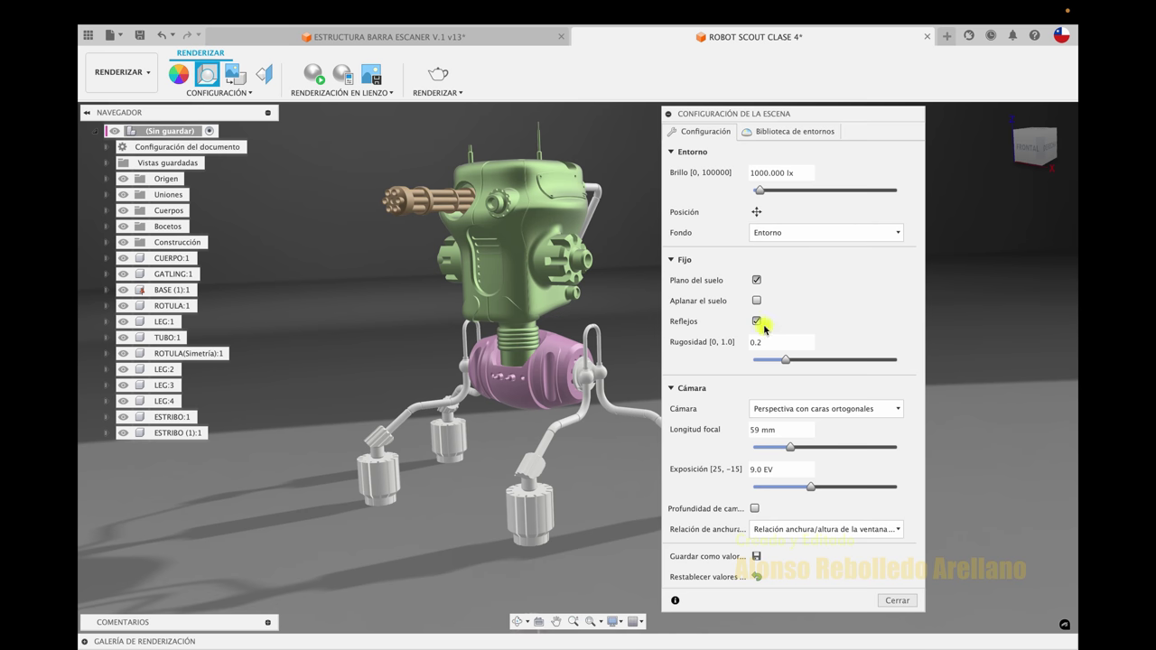
click(757, 321)
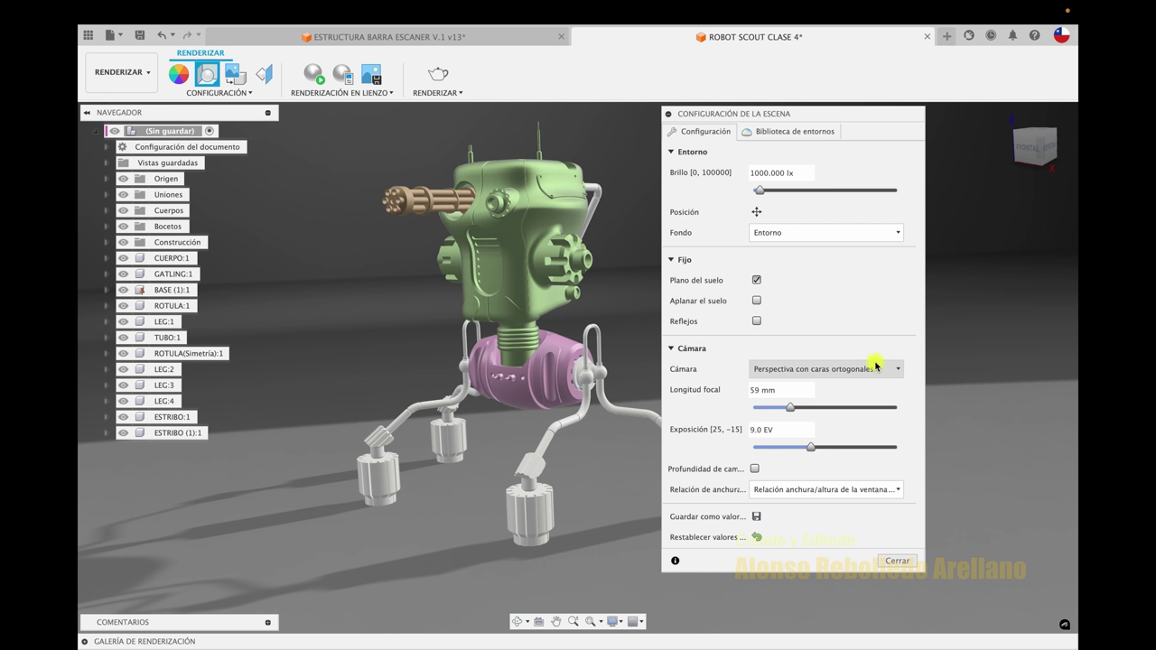
Compare 1:1, 4:3 and 5:4 aspect ratios, then settle on 16:9 panorámico
click(885, 492)
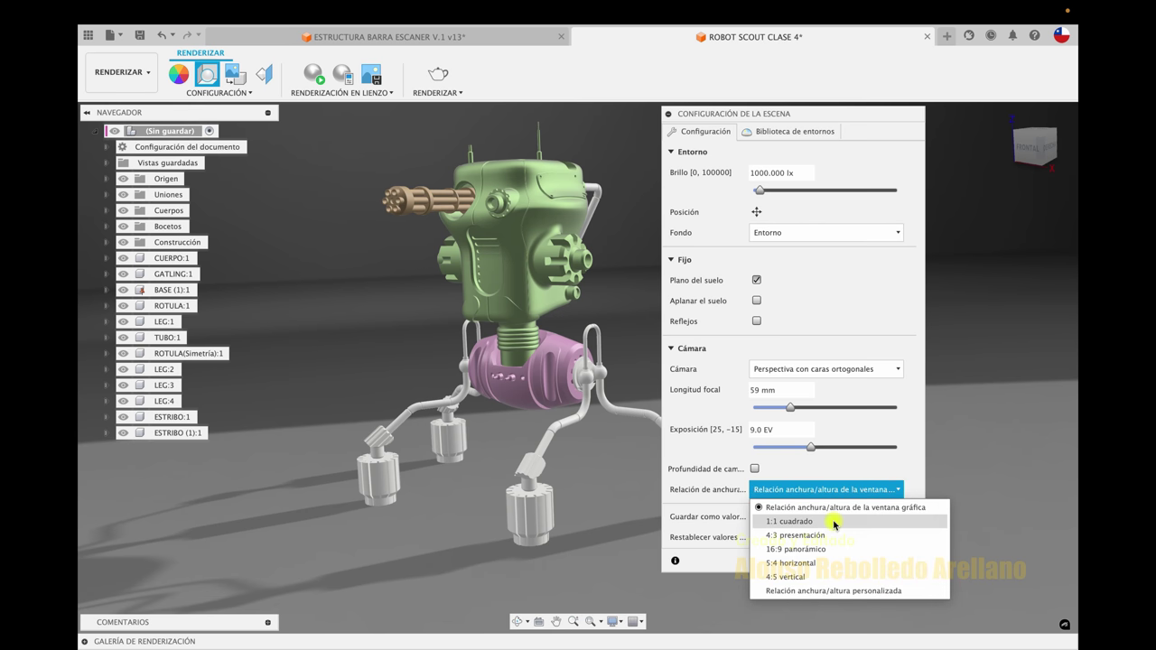
click(833, 522)
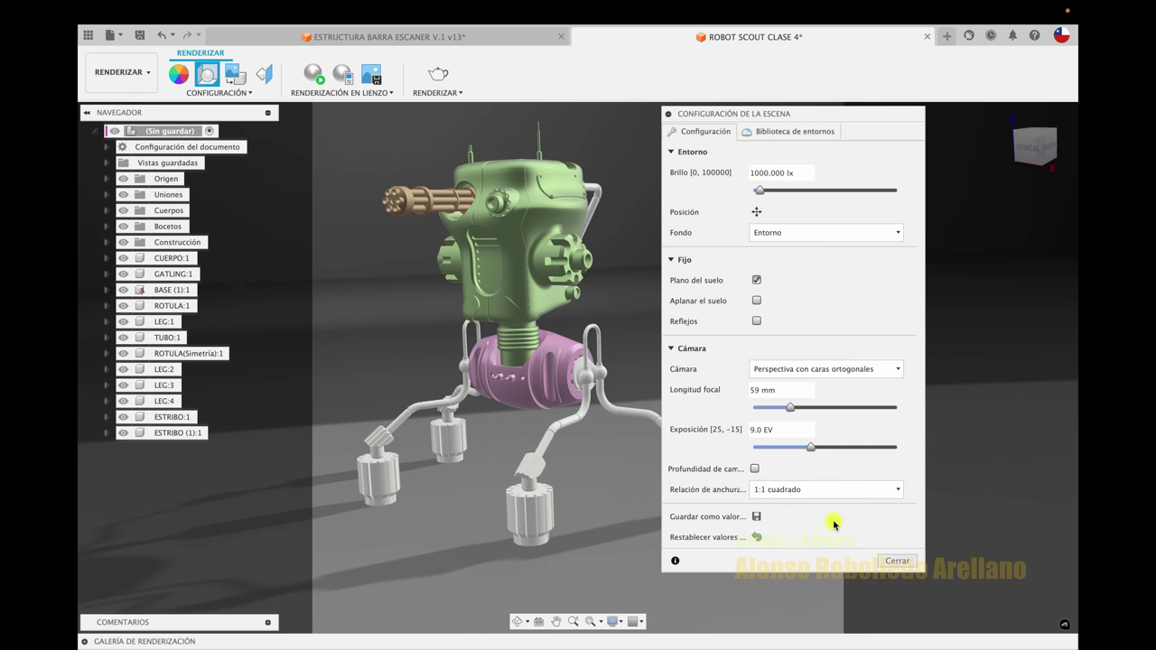
click(812, 490)
click(839, 535)
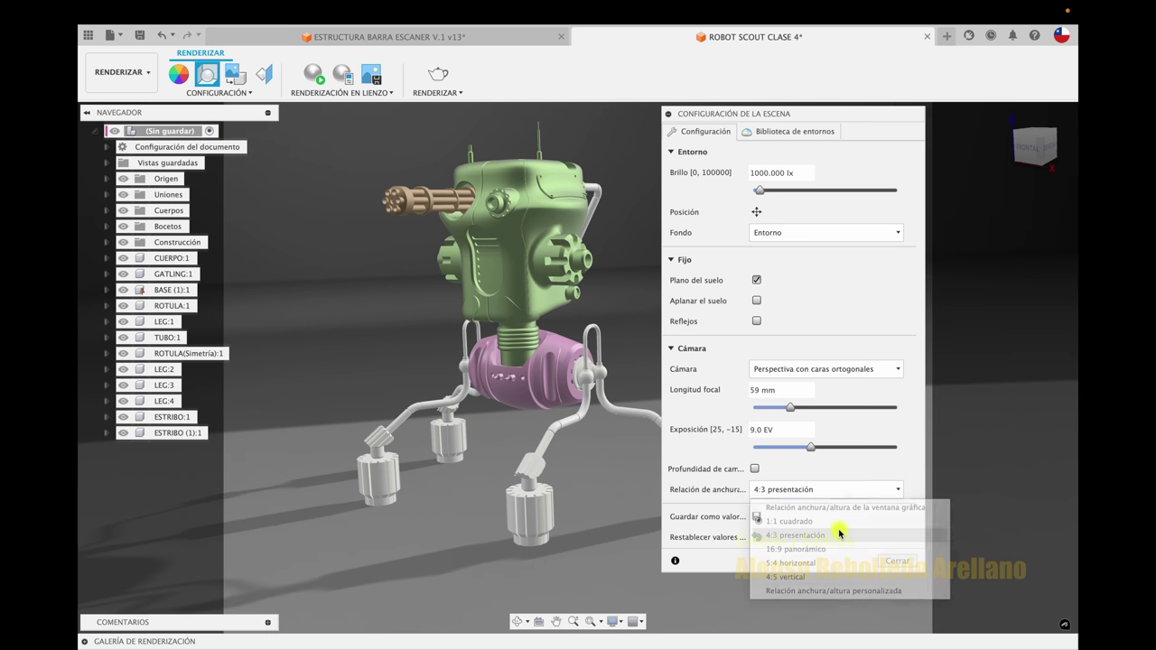
click(849, 492)
click(831, 549)
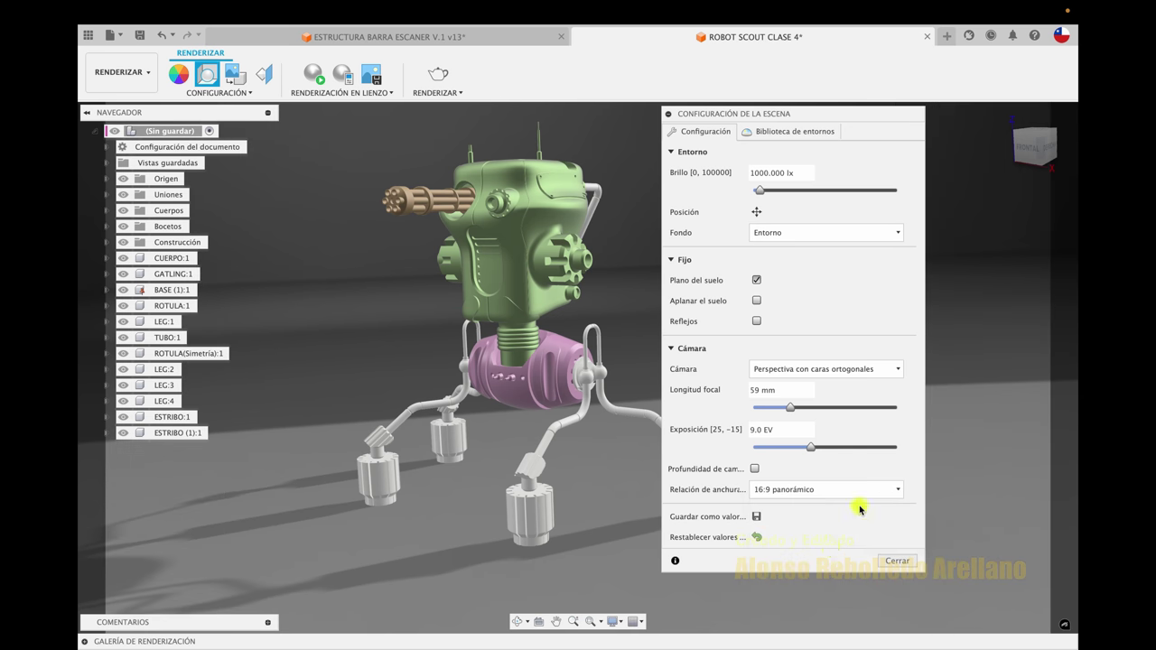
click(869, 490)
click(833, 568)
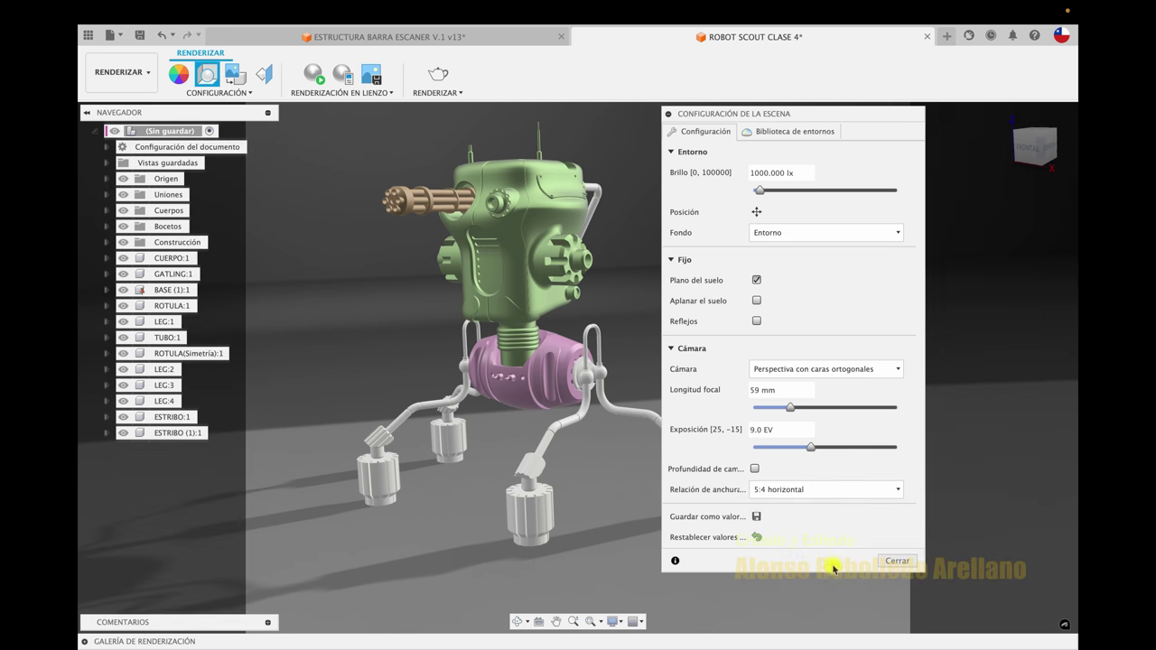
click(856, 492)
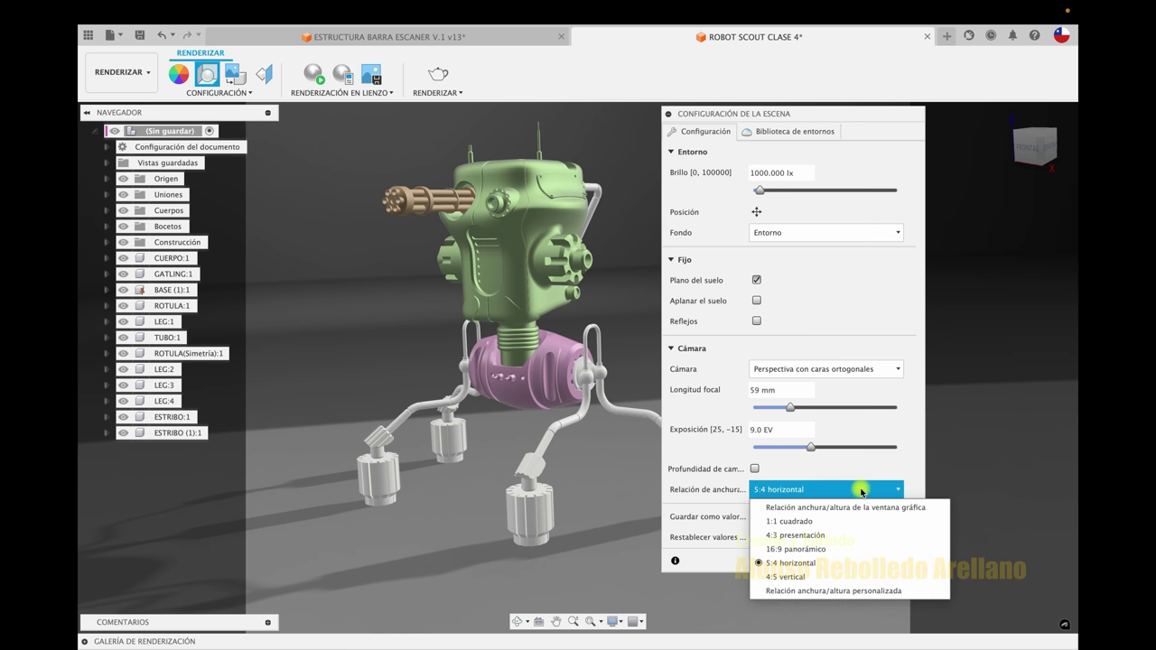
click(817, 550)
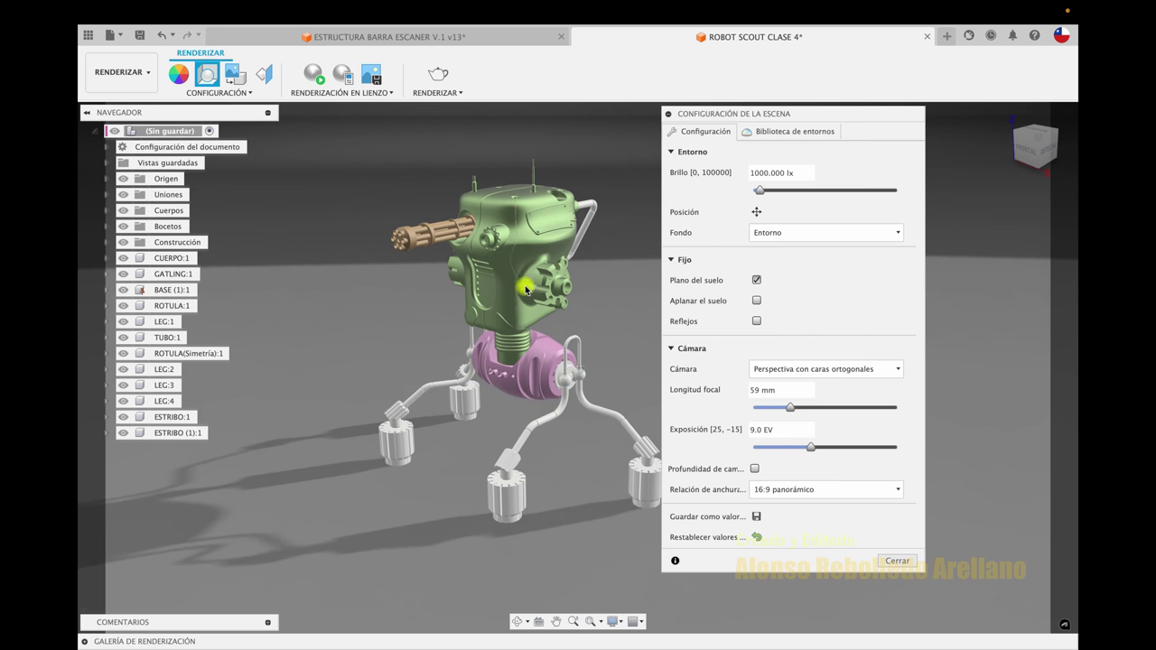
drag(862, 118, 975, 121)
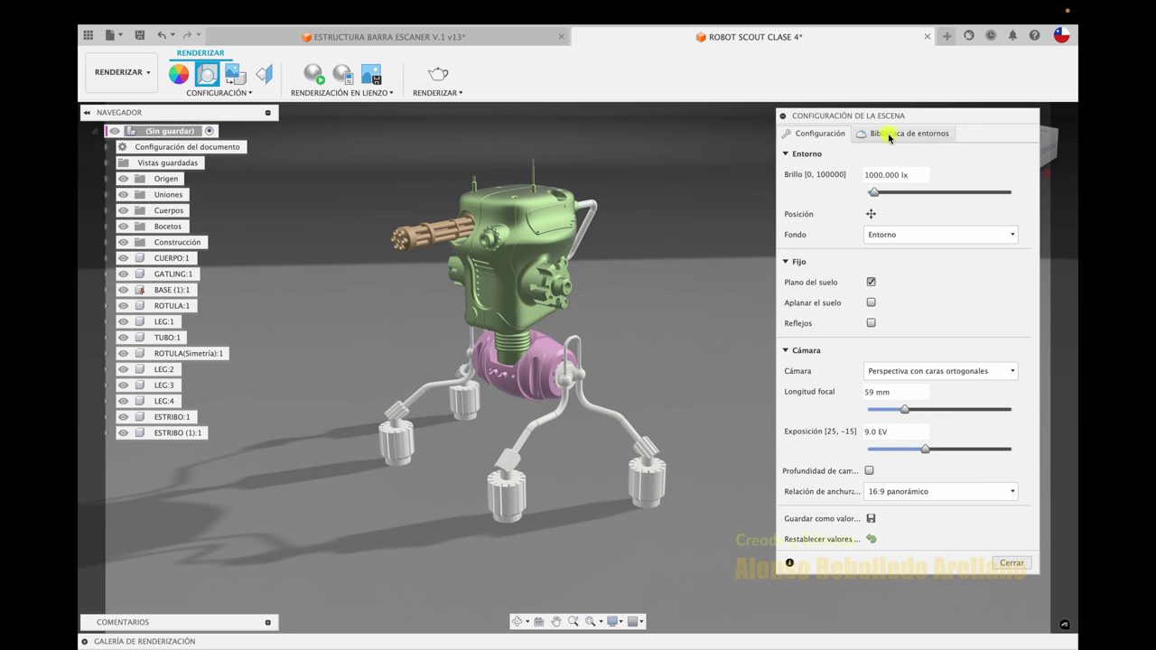
Apply the Plaza environment from the environment library to the scene
click(889, 136)
scroll(892, 366, down, 5)
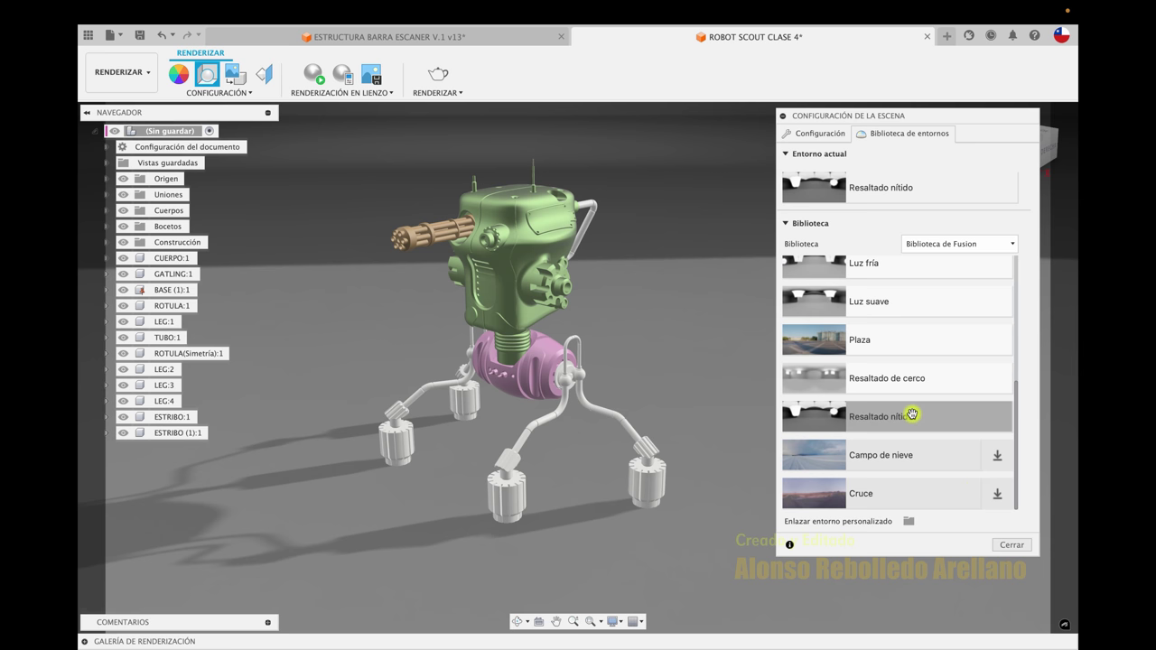
scroll(912, 414, up, 2)
scroll(907, 413, up, 1)
drag(894, 412, 728, 352)
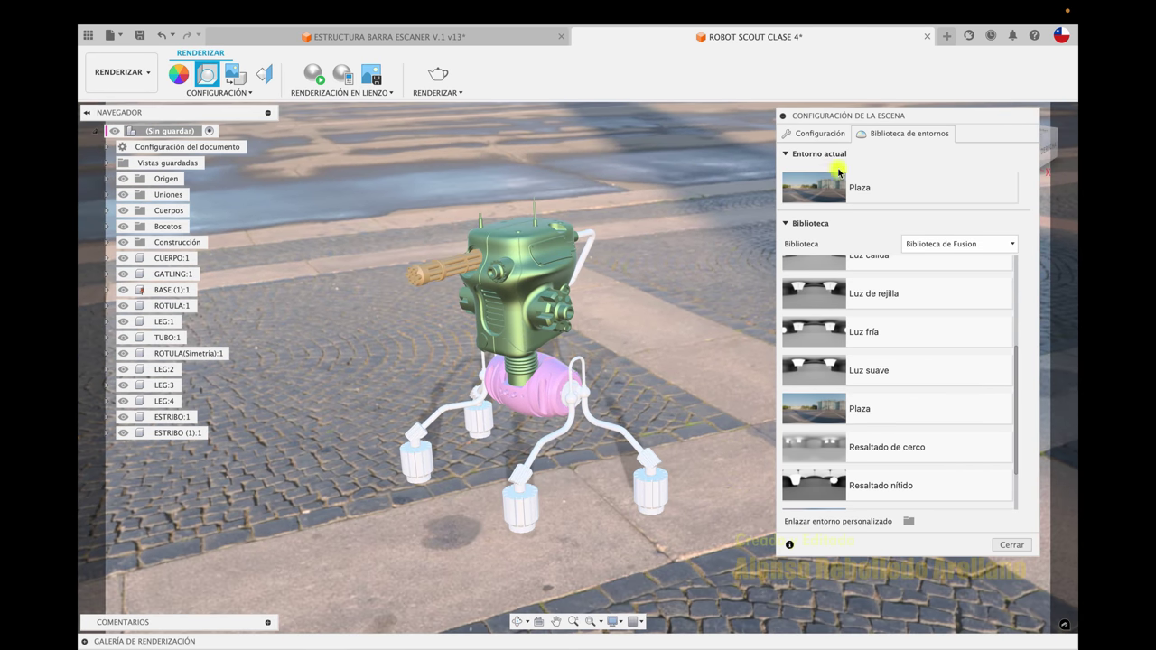
Enable Aplanar el suelo and set the camera focal length to 41 mm
click(817, 132)
click(871, 303)
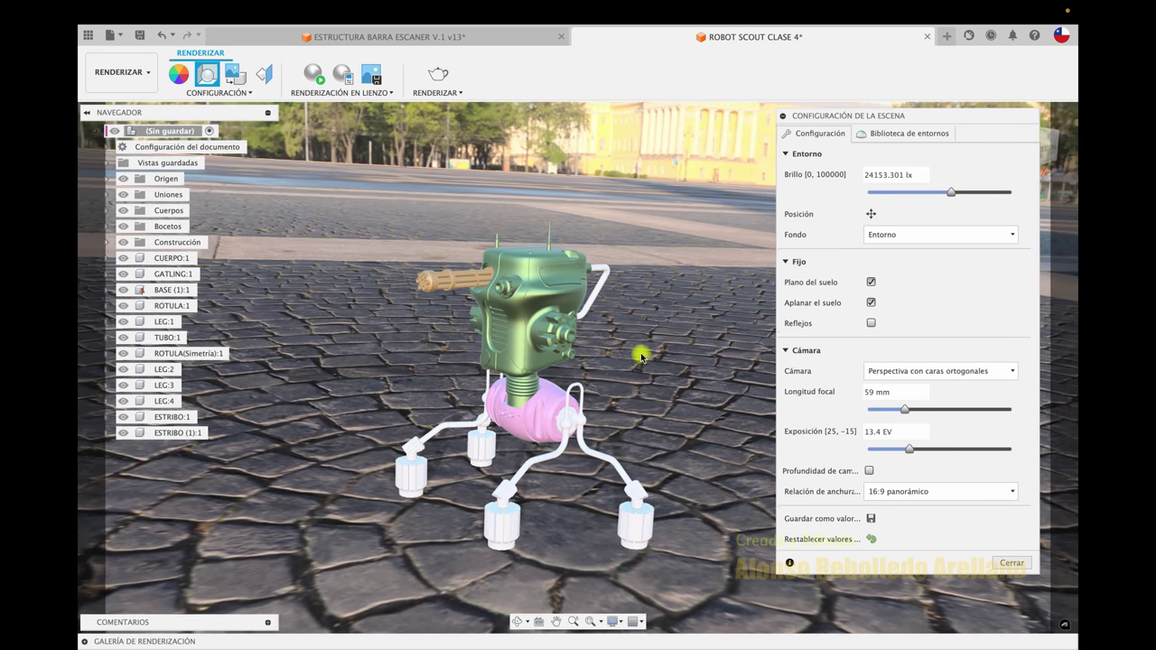
shift+middle_drag(641, 357, 637, 201)
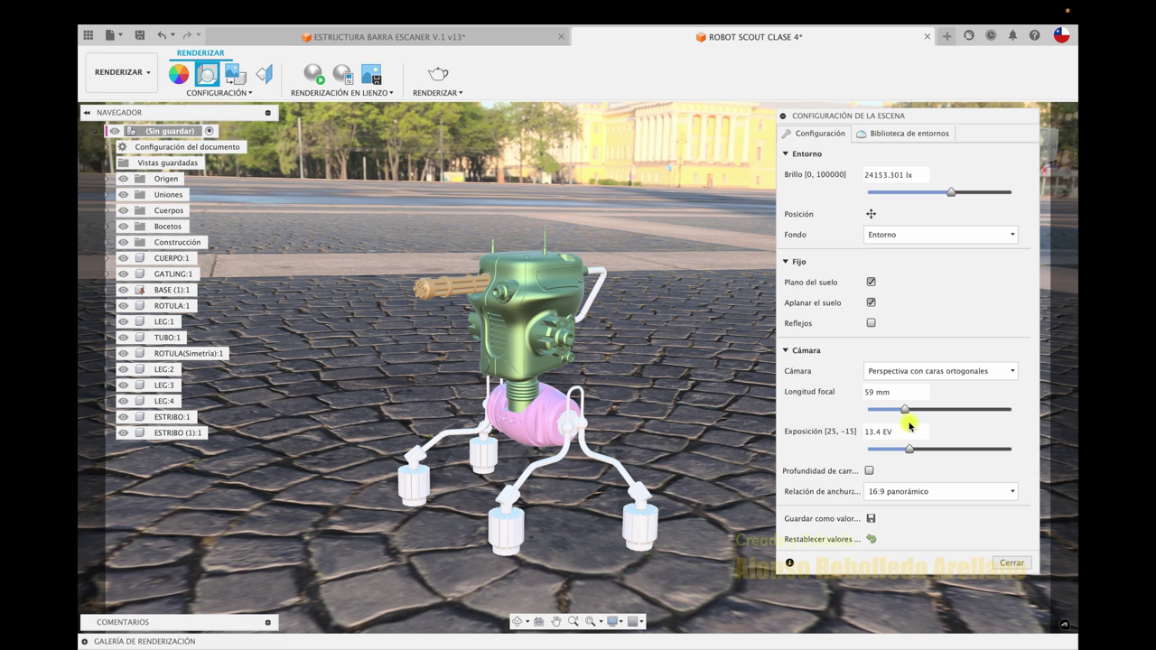
drag(904, 411, 890, 411)
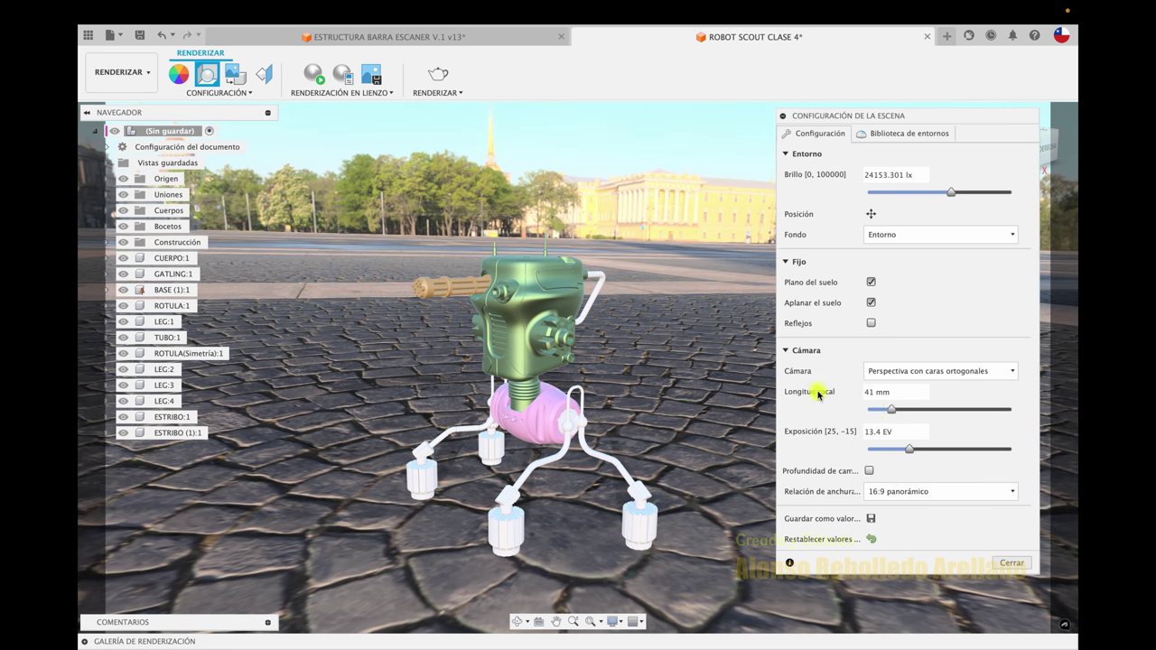
drag(889, 115, 849, 59)
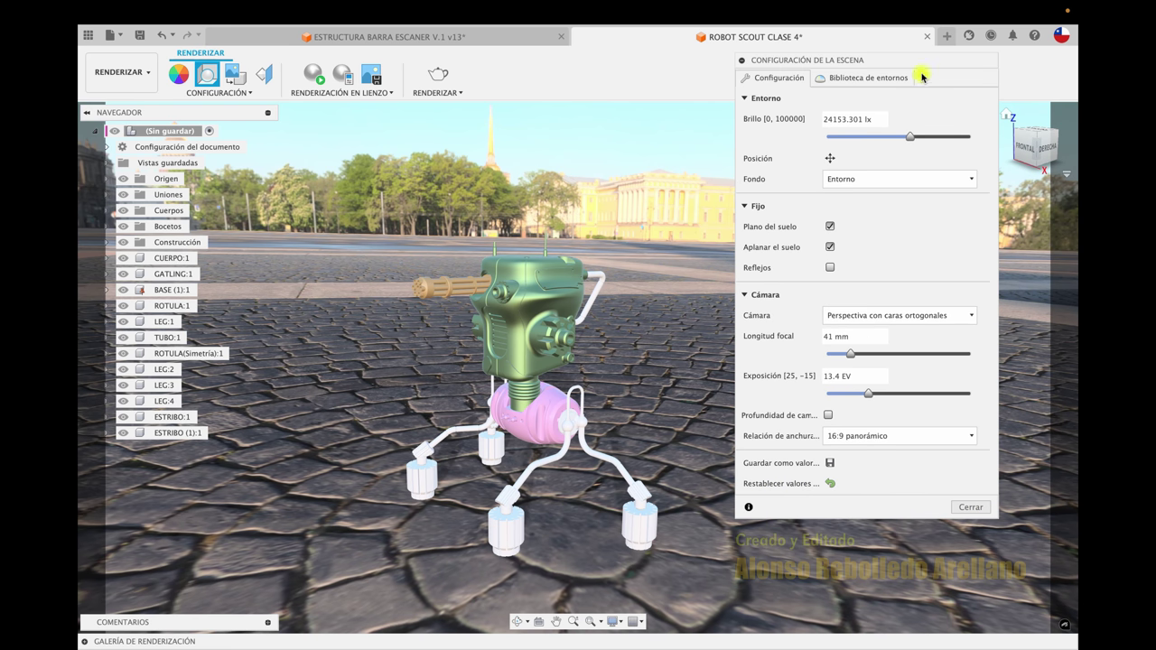
Reposition and rotate the Plaza environment around the robot, then pan the robot higher
click(831, 159)
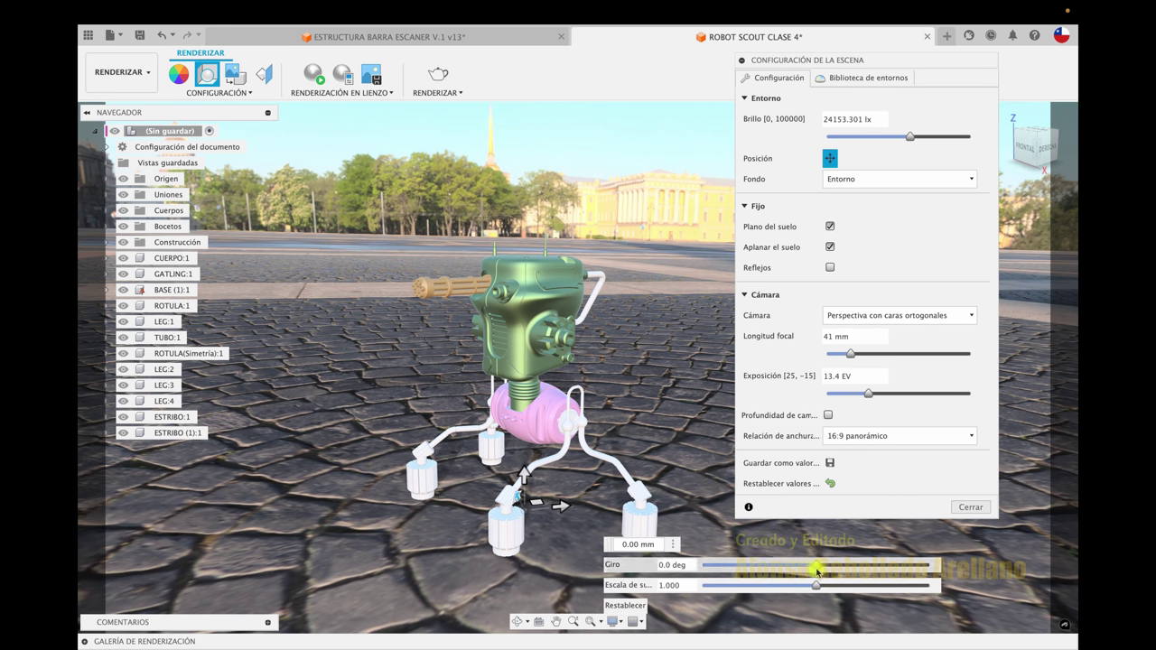
drag(815, 567, 842, 565)
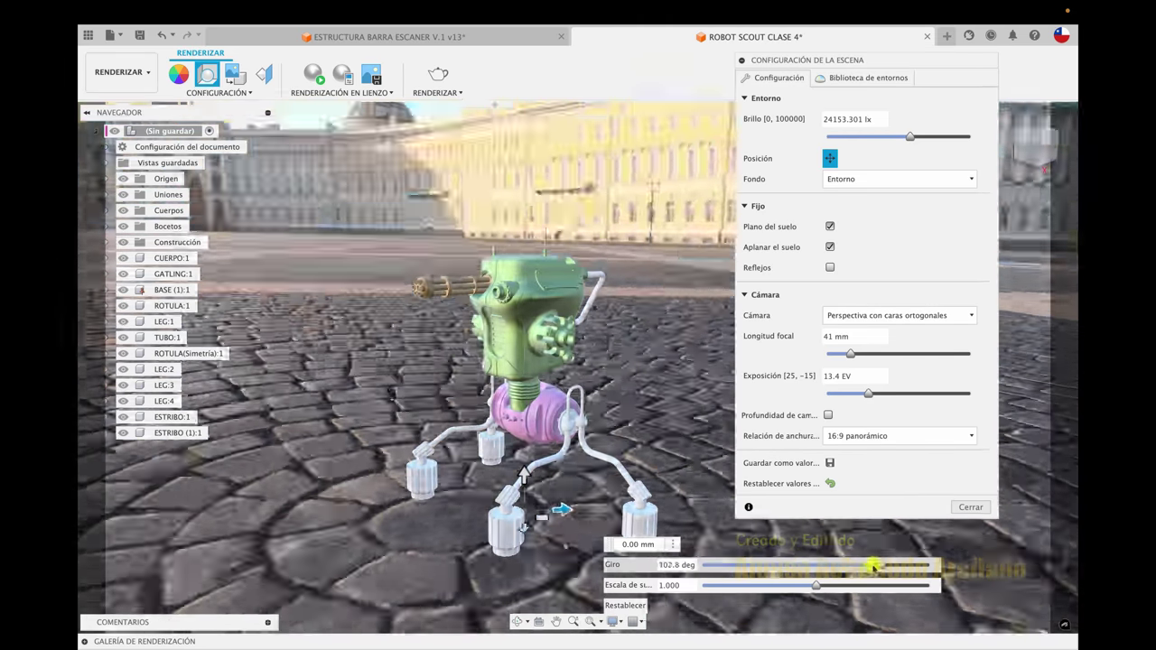
drag(842, 565, 816, 560)
mouse_move(560, 511)
mouse_down()
mouse_move(570, 487)
mouse_move(501, 488)
mouse_up()
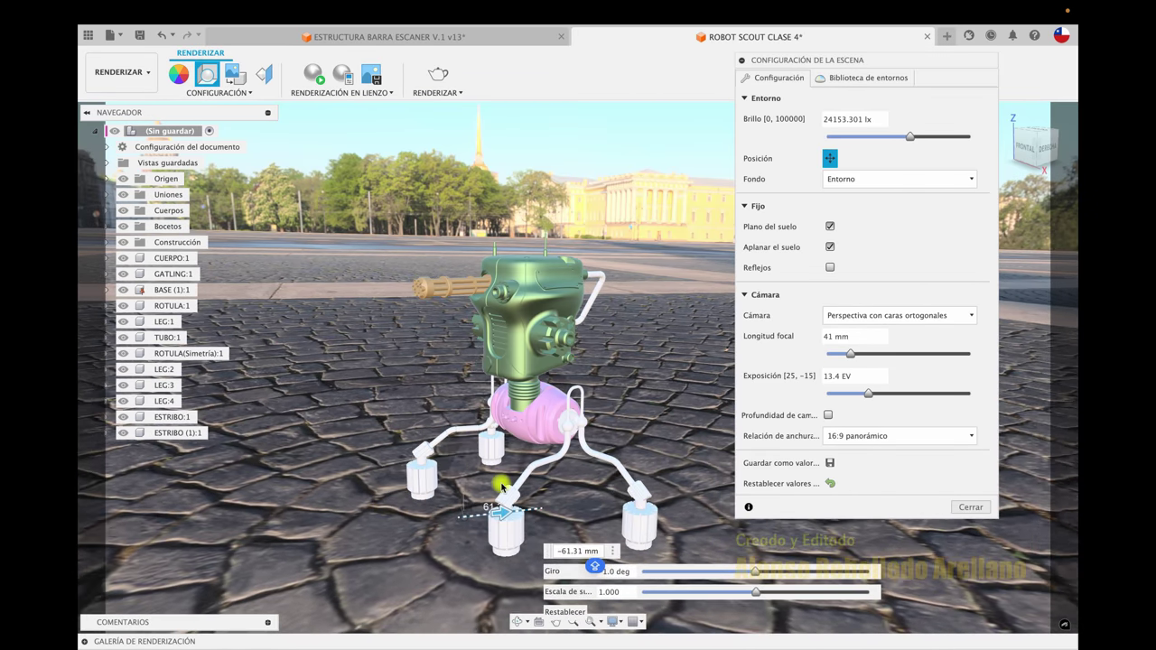
click(557, 622)
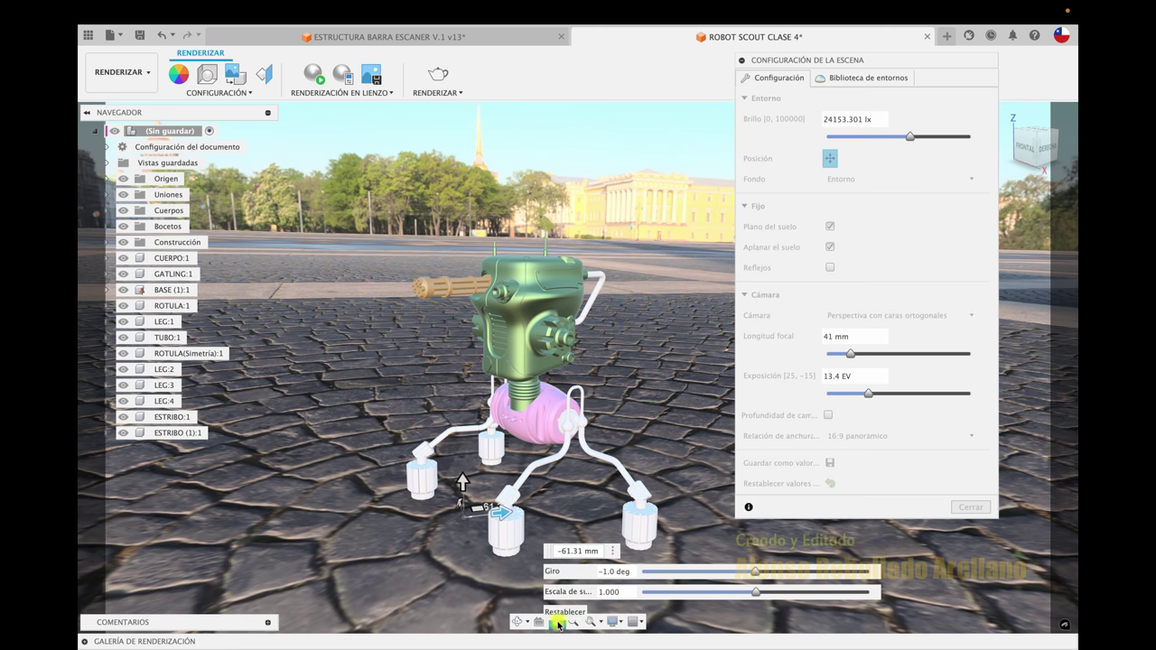
mouse_move(588, 529)
mouse_down()
mouse_move(529, 458)
mouse_move(576, 458)
mouse_up()
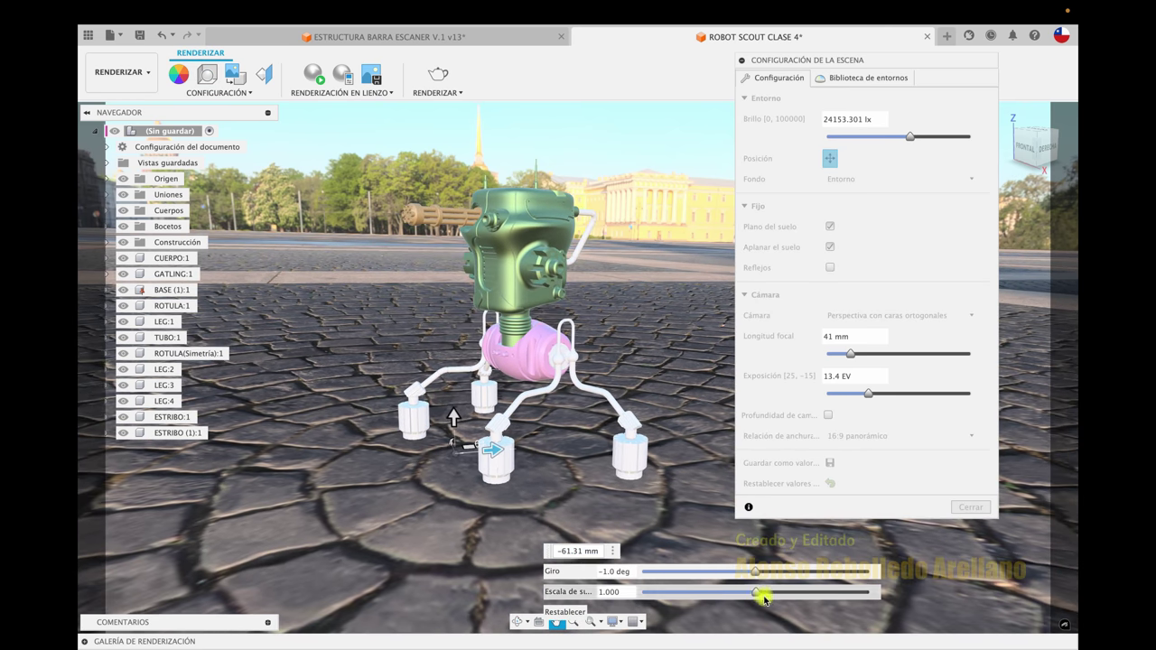
Adjust the ground Escala slider, ending at 0.349
drag(754, 593, 658, 579)
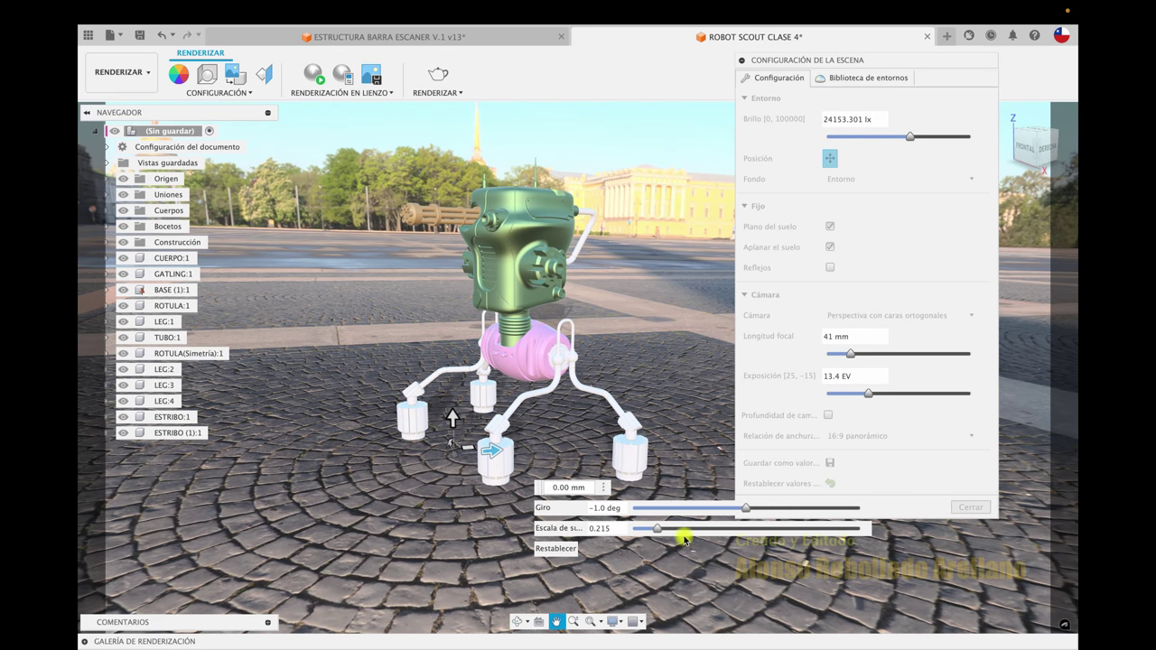
drag(658, 528, 809, 522)
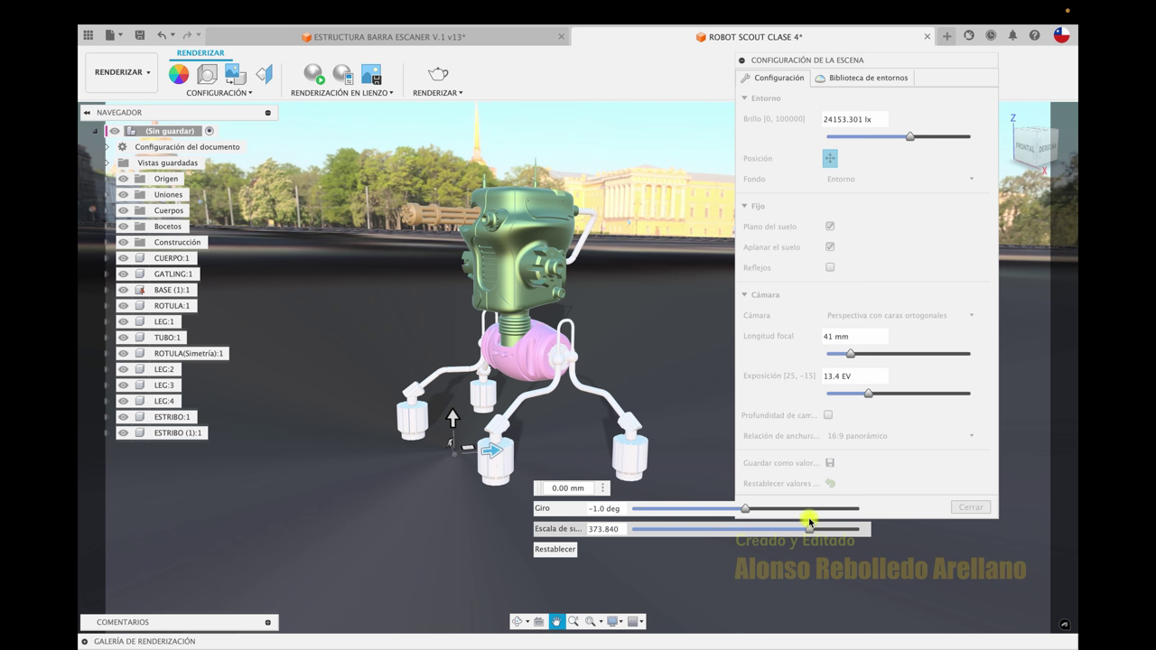
drag(809, 521, 720, 538)
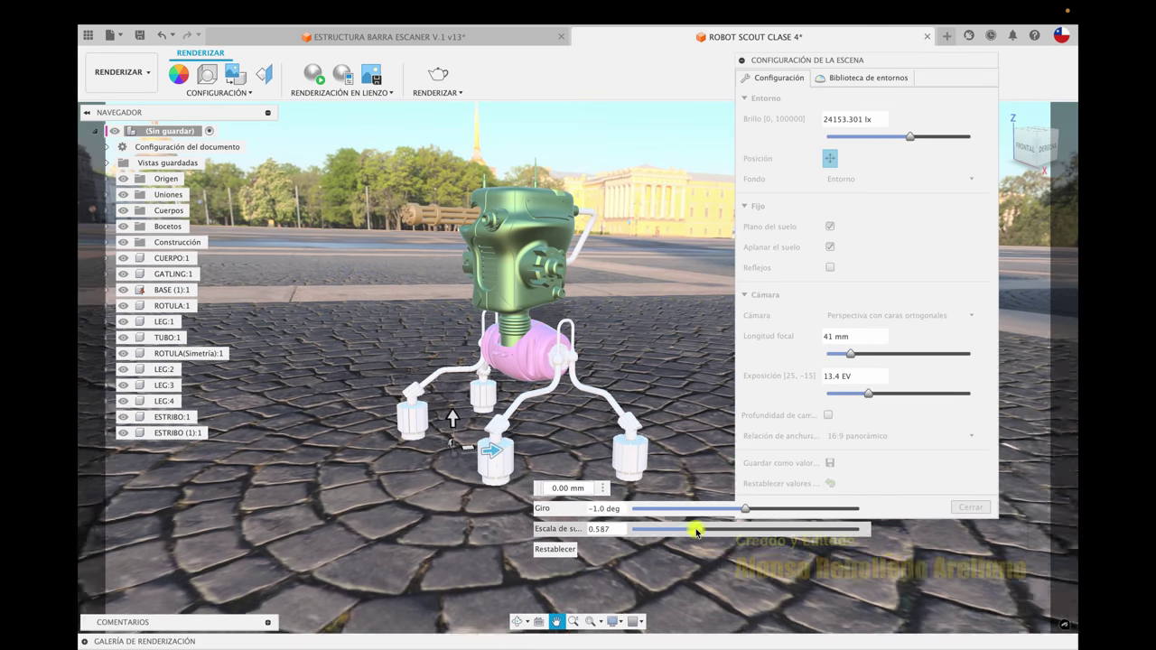
drag(720, 538, 671, 530)
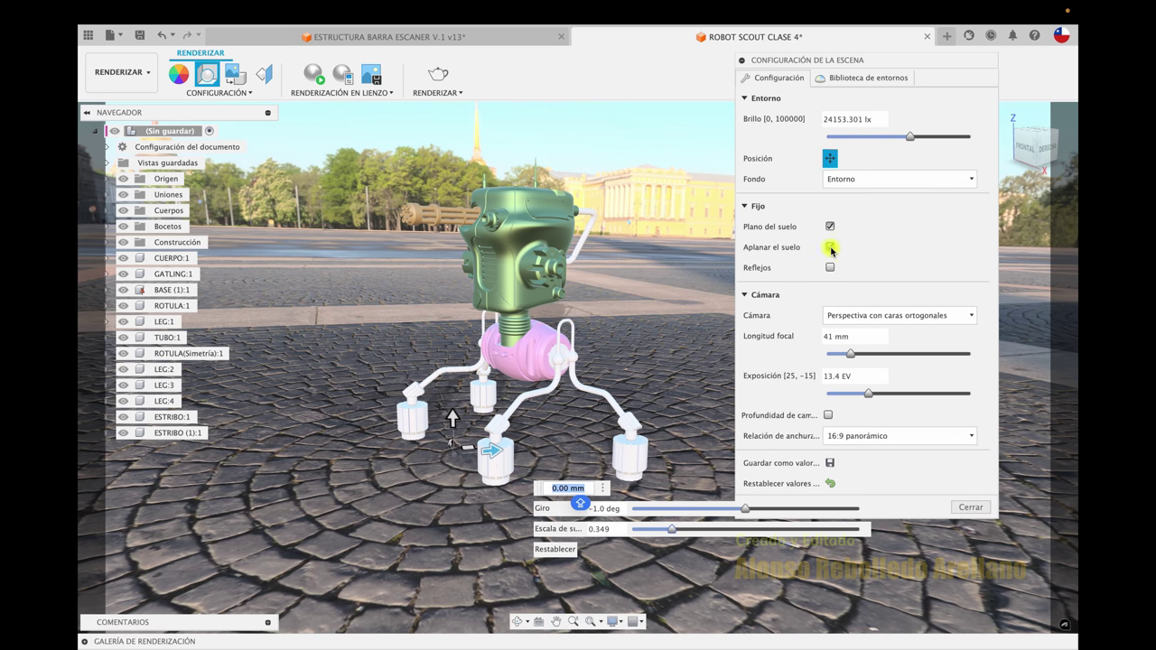
Turn off ground flattening, set exposure to 14.9 EV and focal length to 34 mm
click(830, 248)
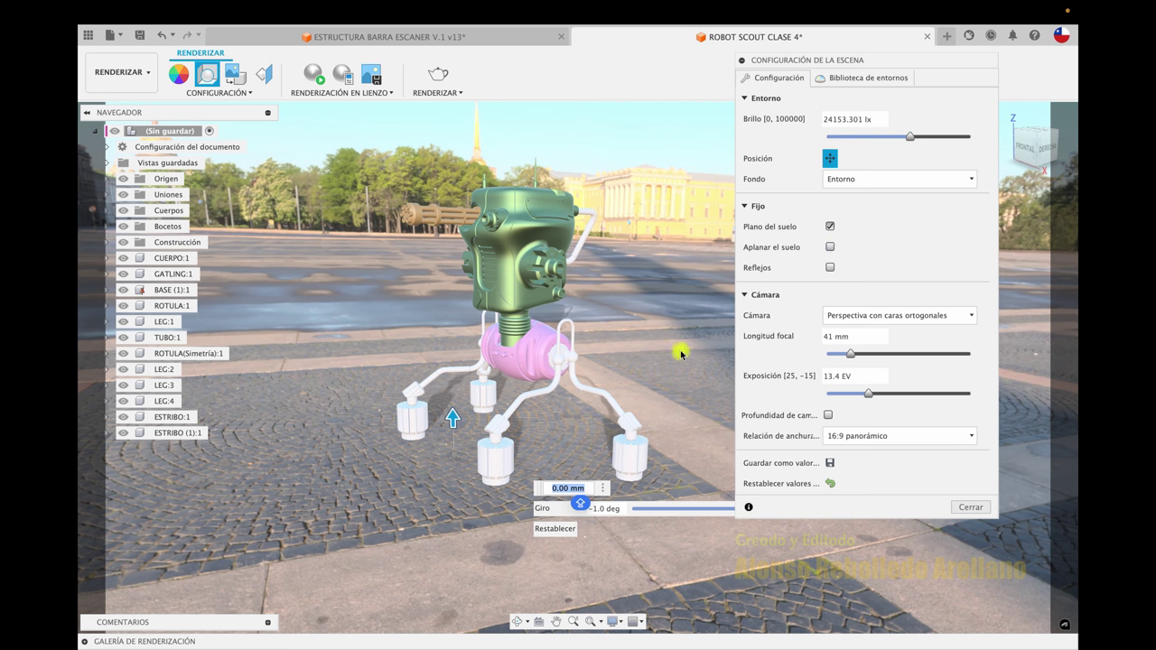
shift+middle_drag(684, 349, 689, 281)
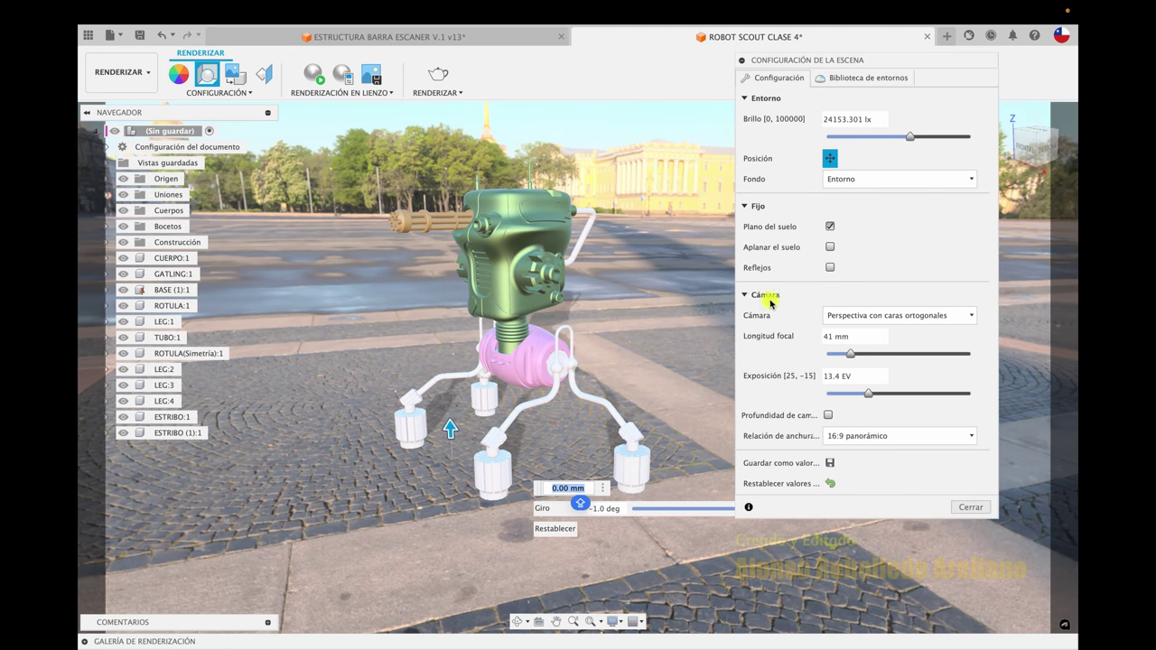
drag(867, 395, 862, 395)
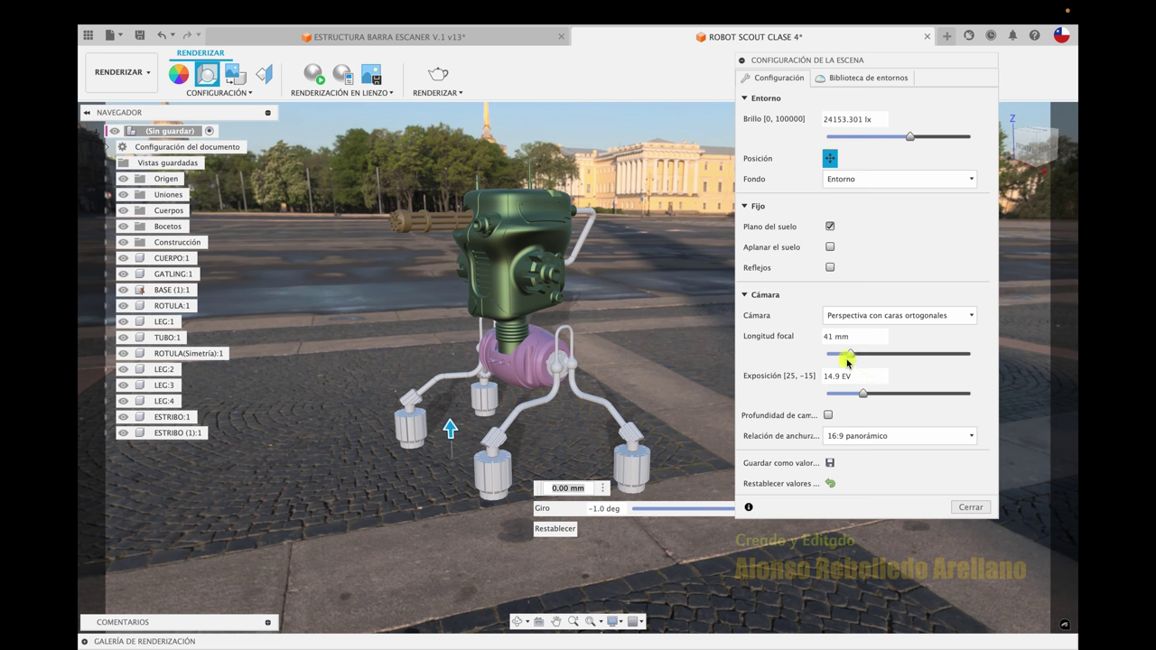
drag(850, 358, 845, 358)
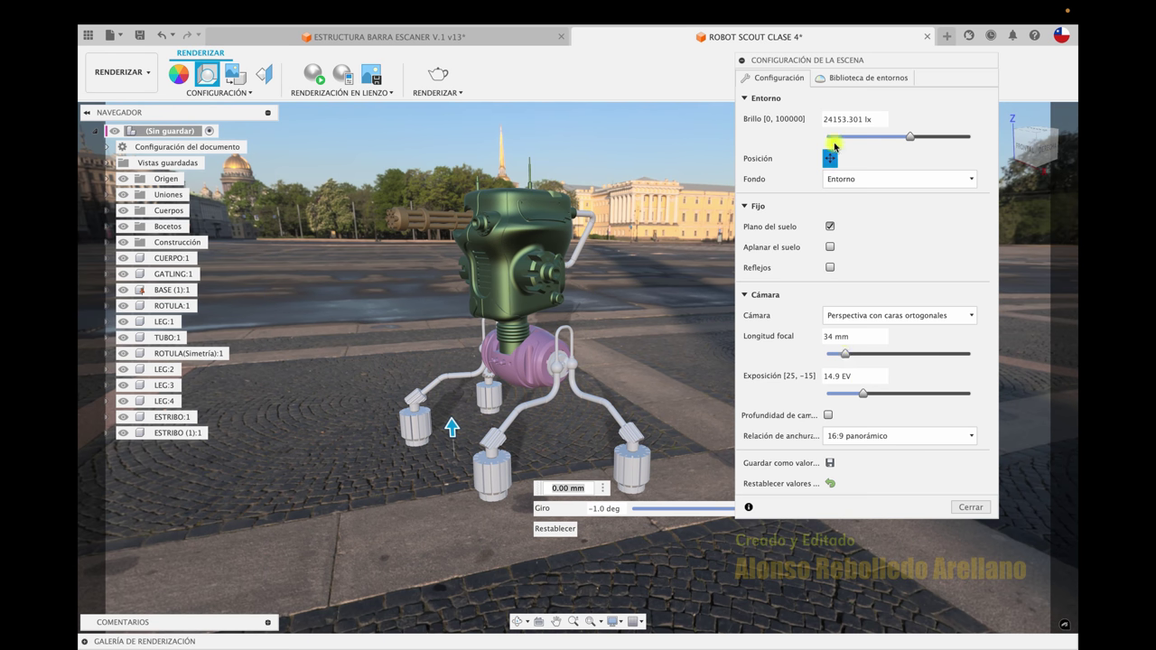
Rotate the environment to −8.4 deg and close the scene settings
drag(904, 67, 970, 63)
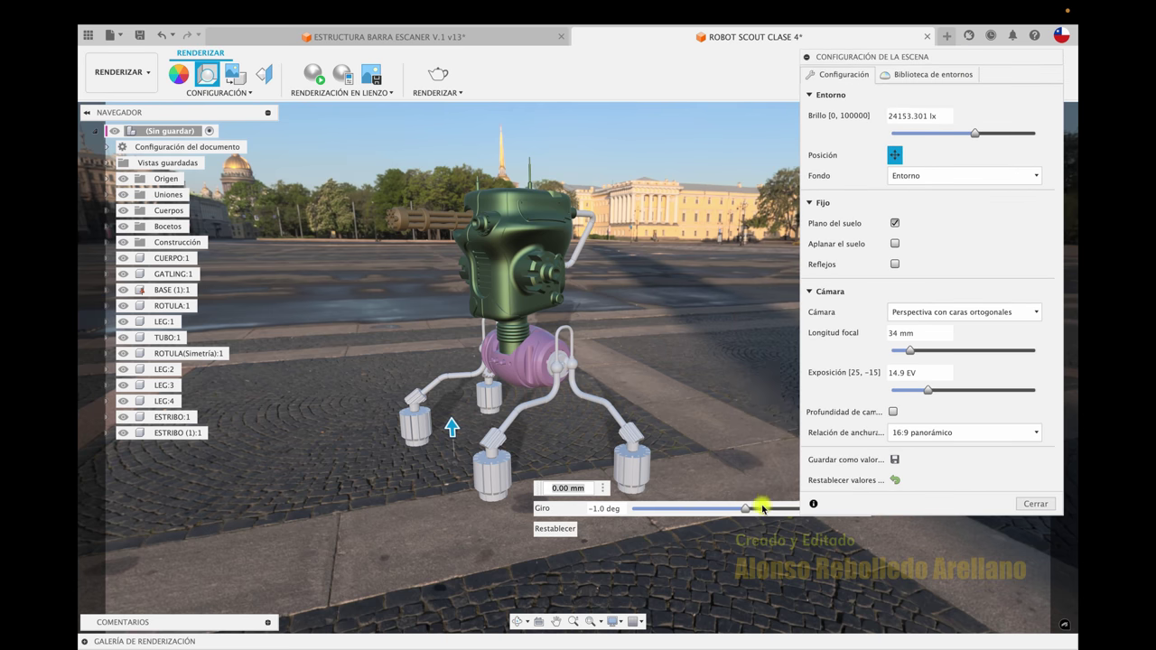
mouse_move(741, 513)
mouse_down()
mouse_move(615, 493)
mouse_move(754, 507)
mouse_move(741, 504)
mouse_up()
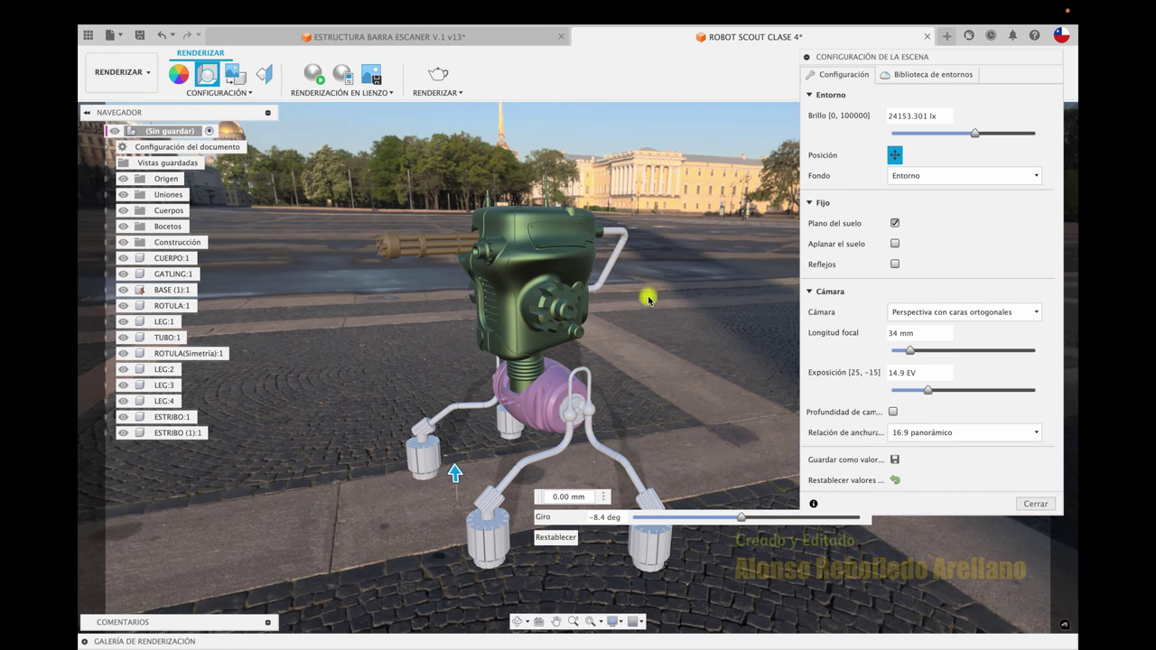
click(1035, 503)
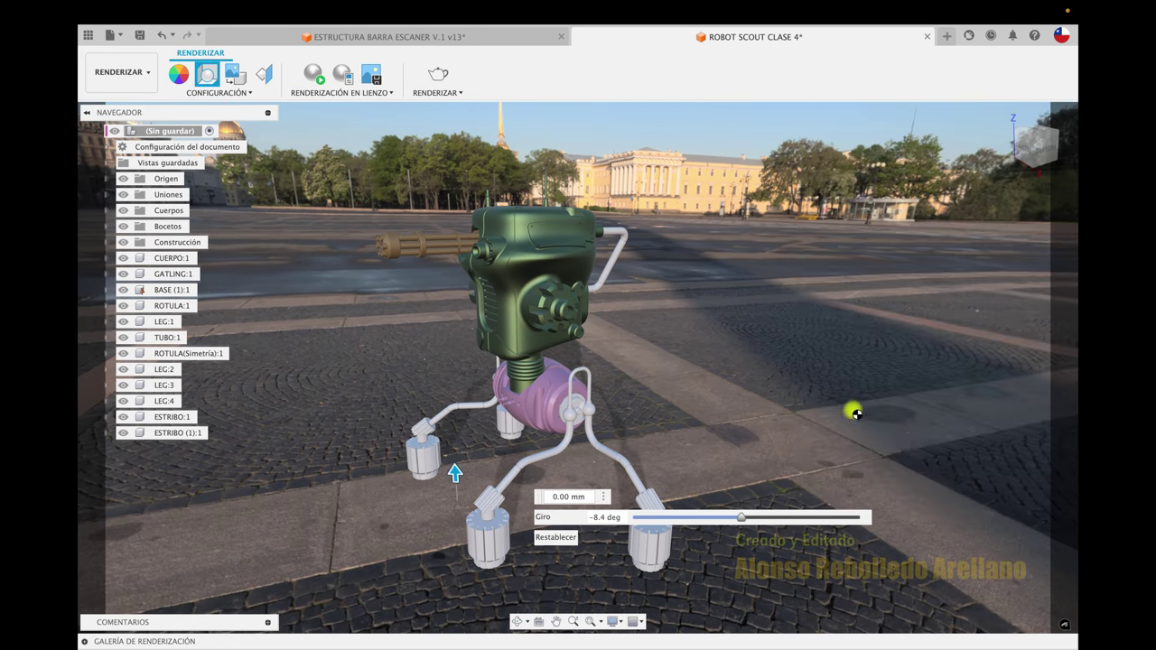
click(184, 79)
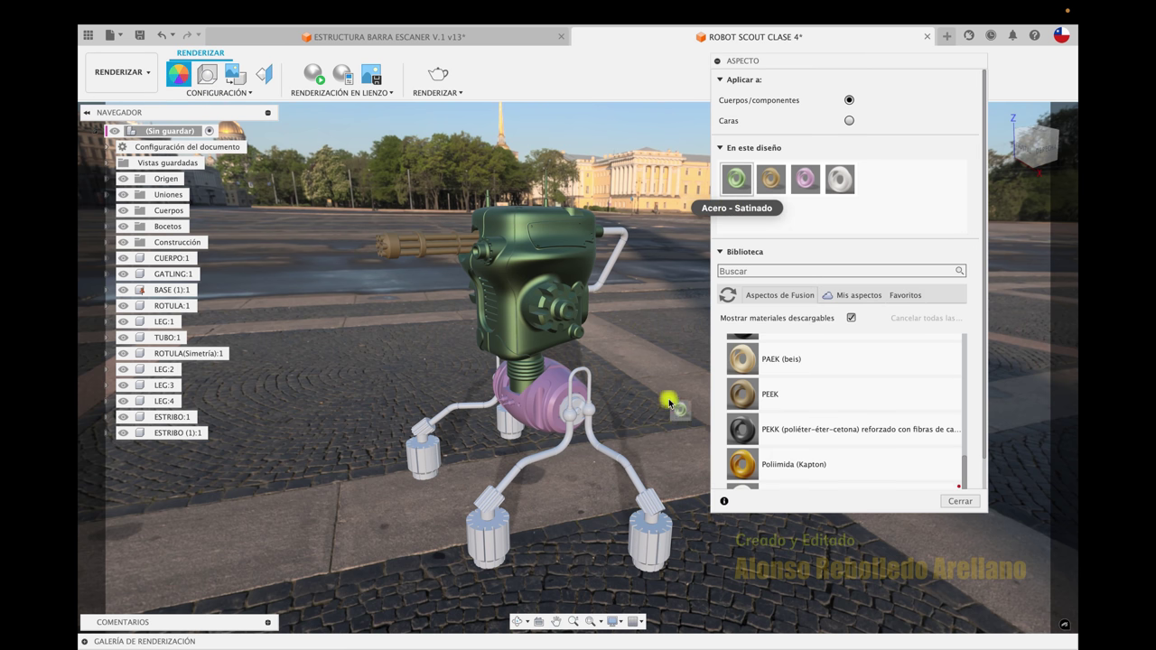
Make the legs and feet green satin steel, the ring knobs bronze, the handles green and pink, and start rendering
drag(744, 185, 633, 465)
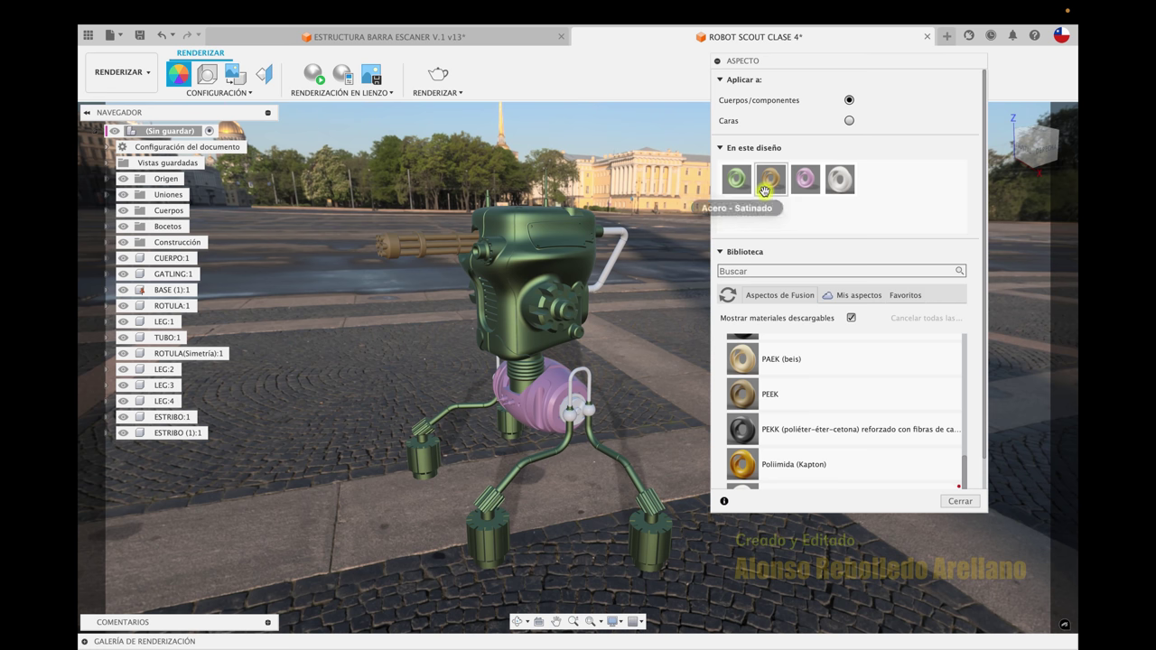
drag(770, 179, 583, 408)
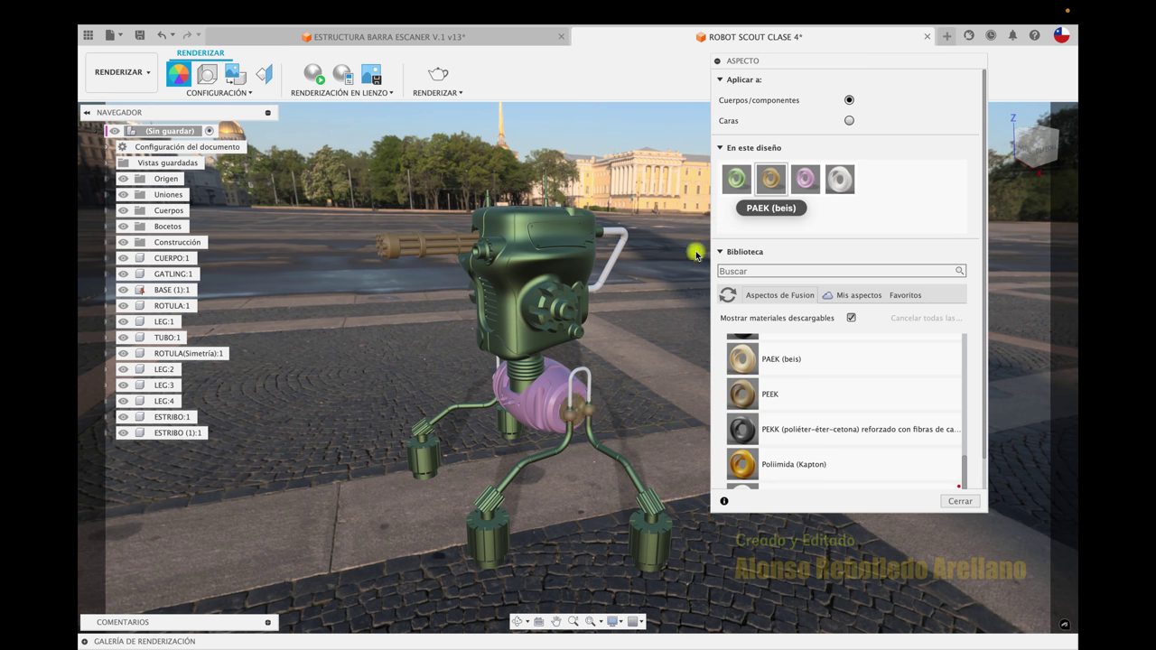
drag(736, 179, 588, 395)
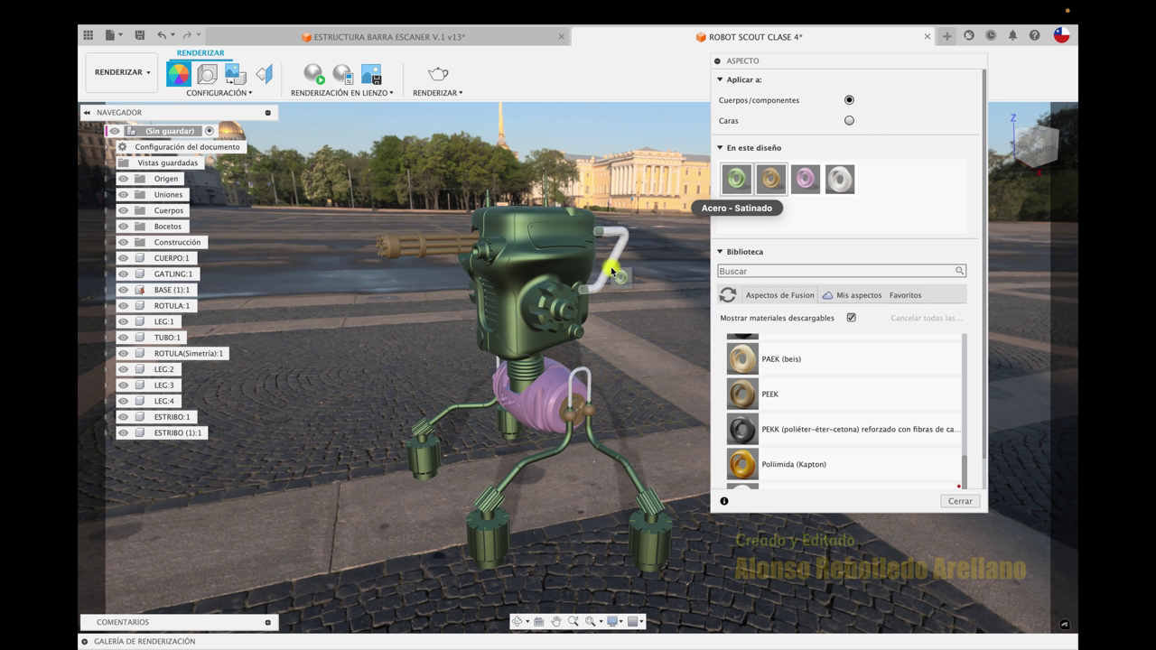
drag(736, 183, 611, 256)
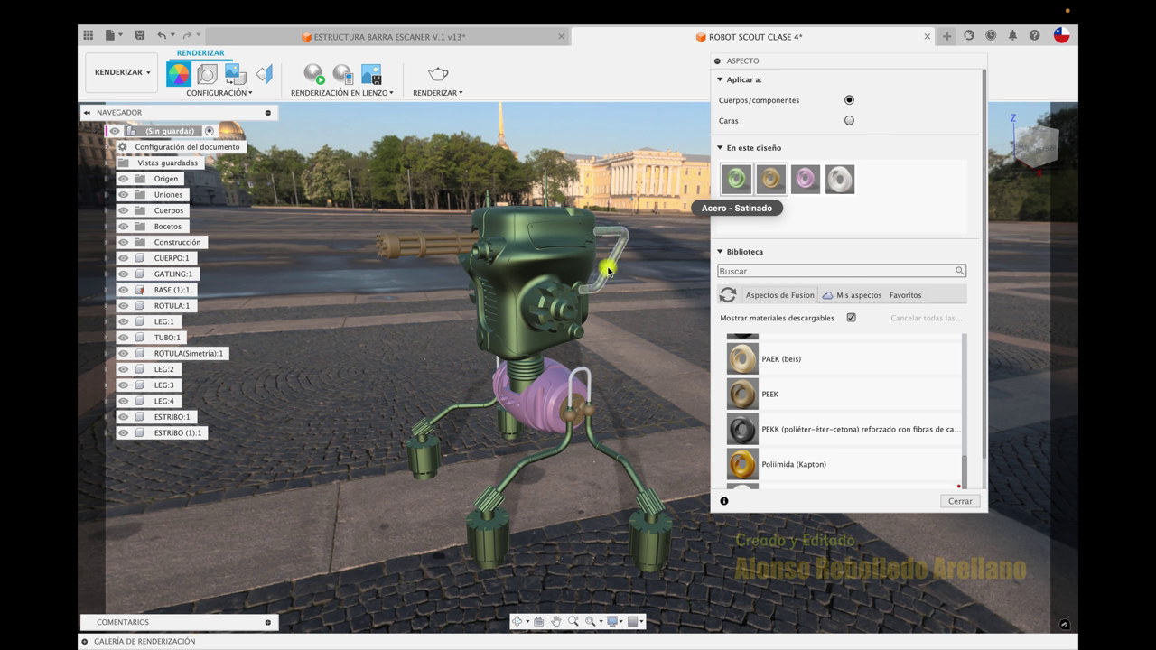
drag(809, 184, 581, 382)
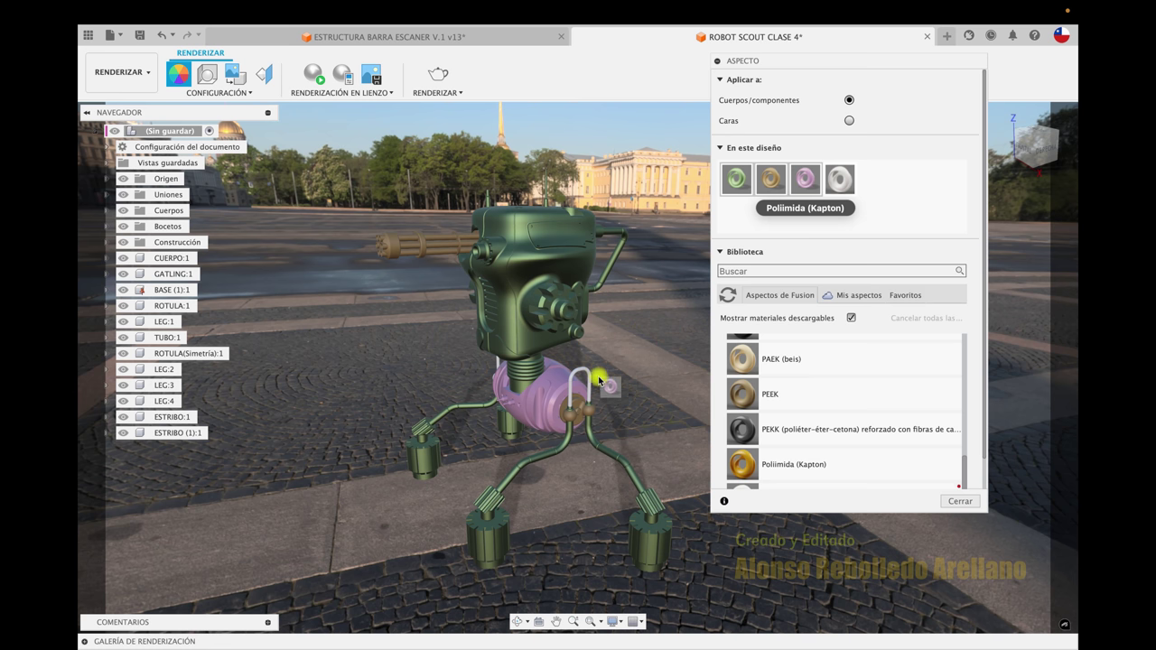
click(961, 500)
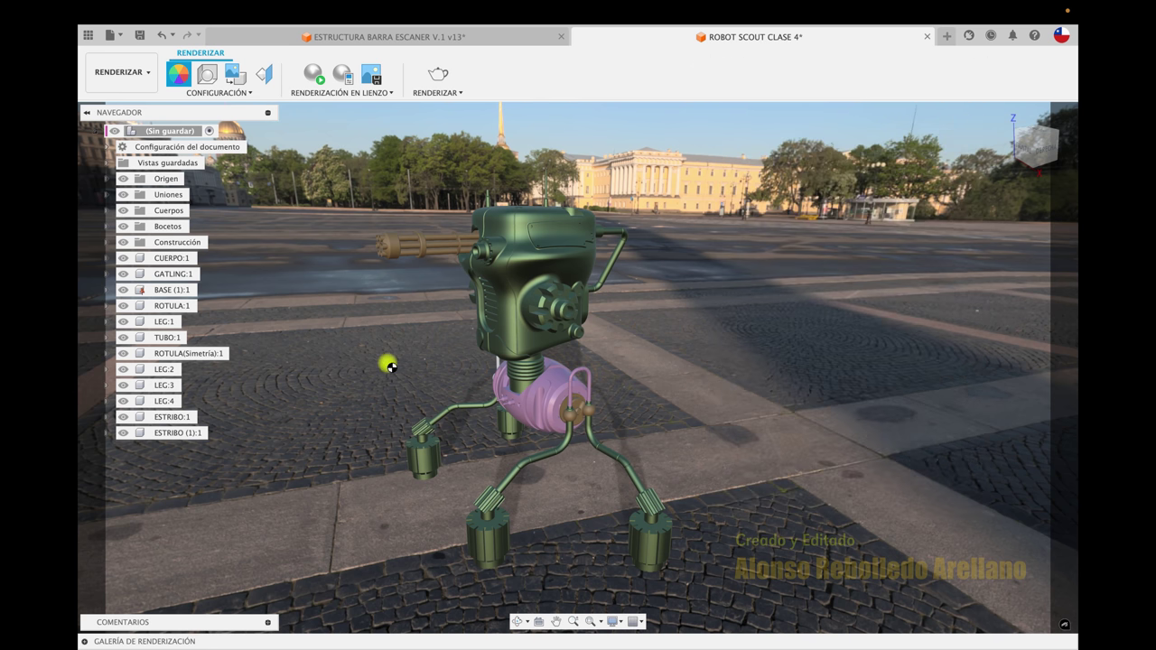
click(315, 74)
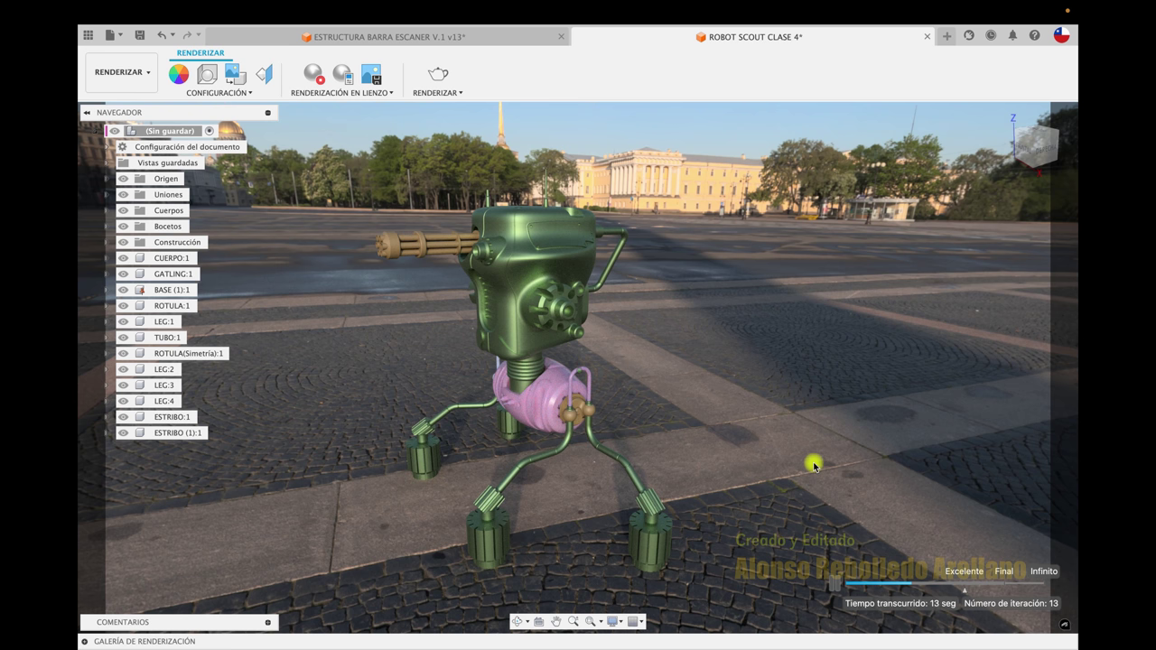
Review the in-canvas render settings without changes, then capture the running render as an image
click(343, 74)
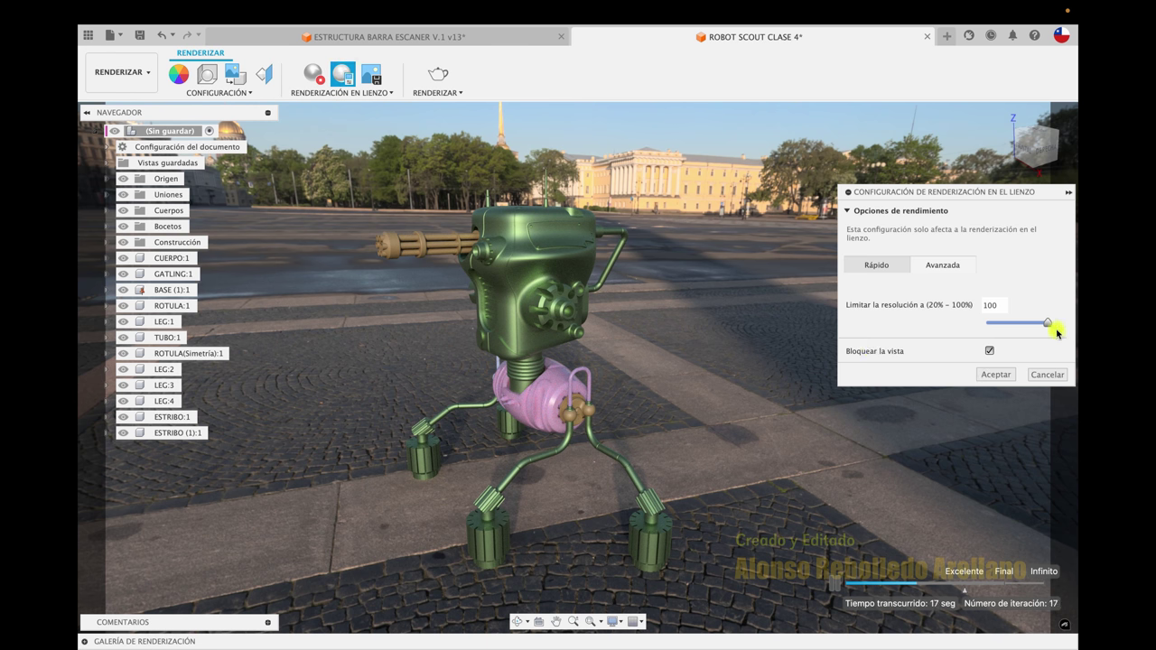
click(991, 350)
click(1046, 374)
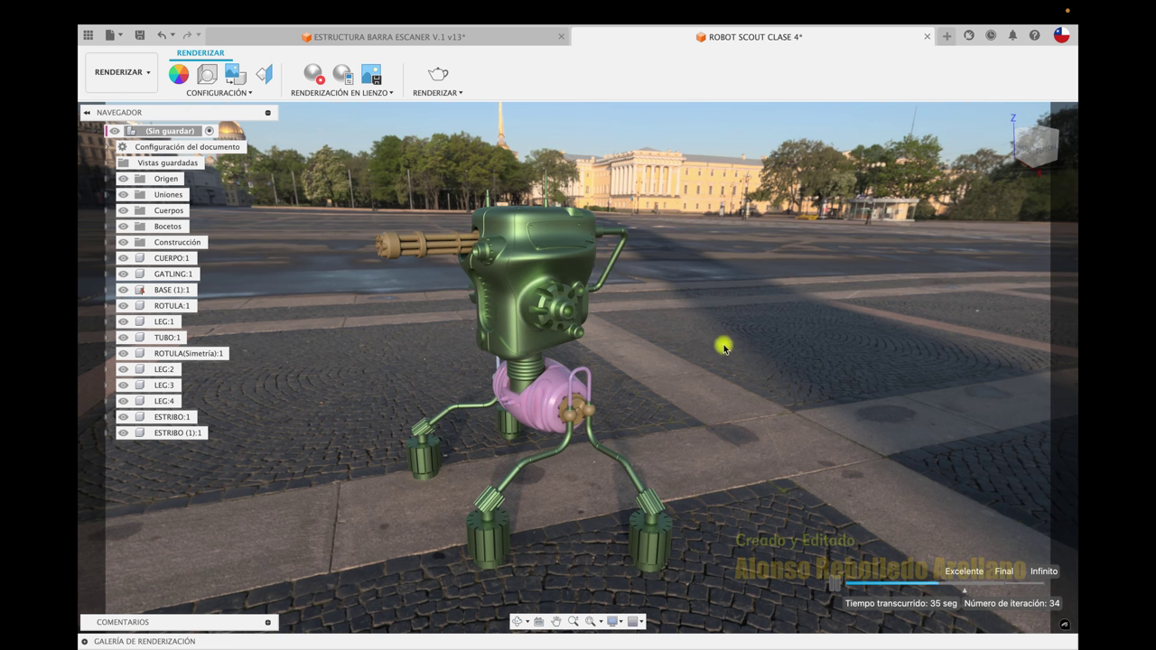
click(381, 84)
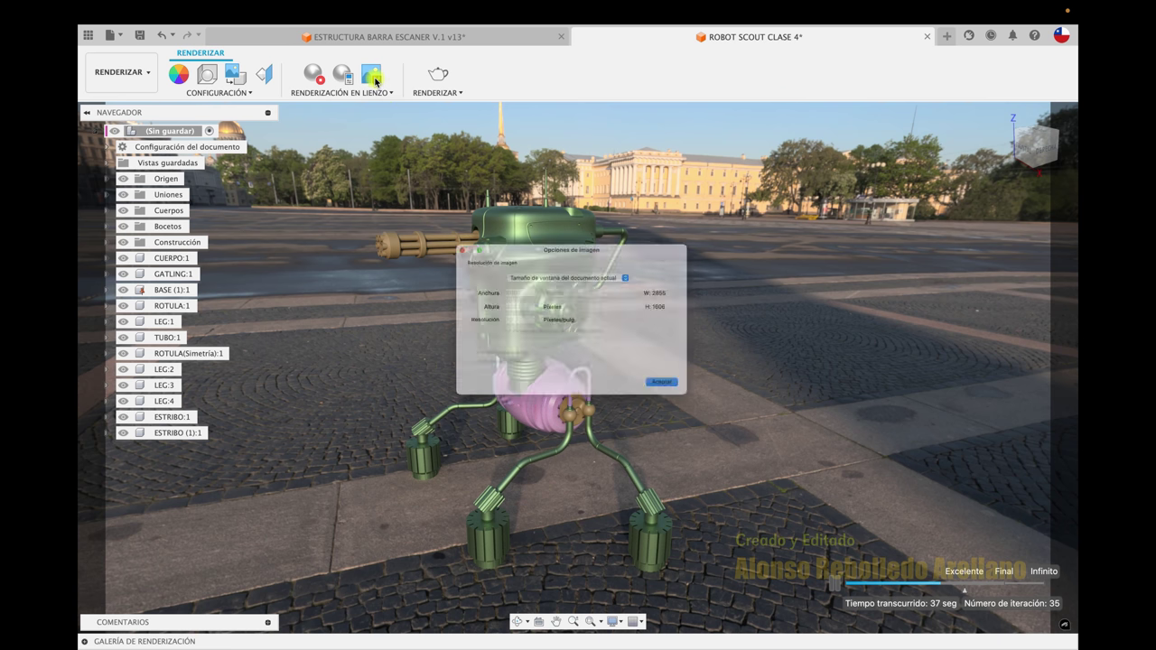
Save the render as ROBOT SCOUT CLASE 4.png on the Desktop, replacing the old file, and stop rendering
click(712, 415)
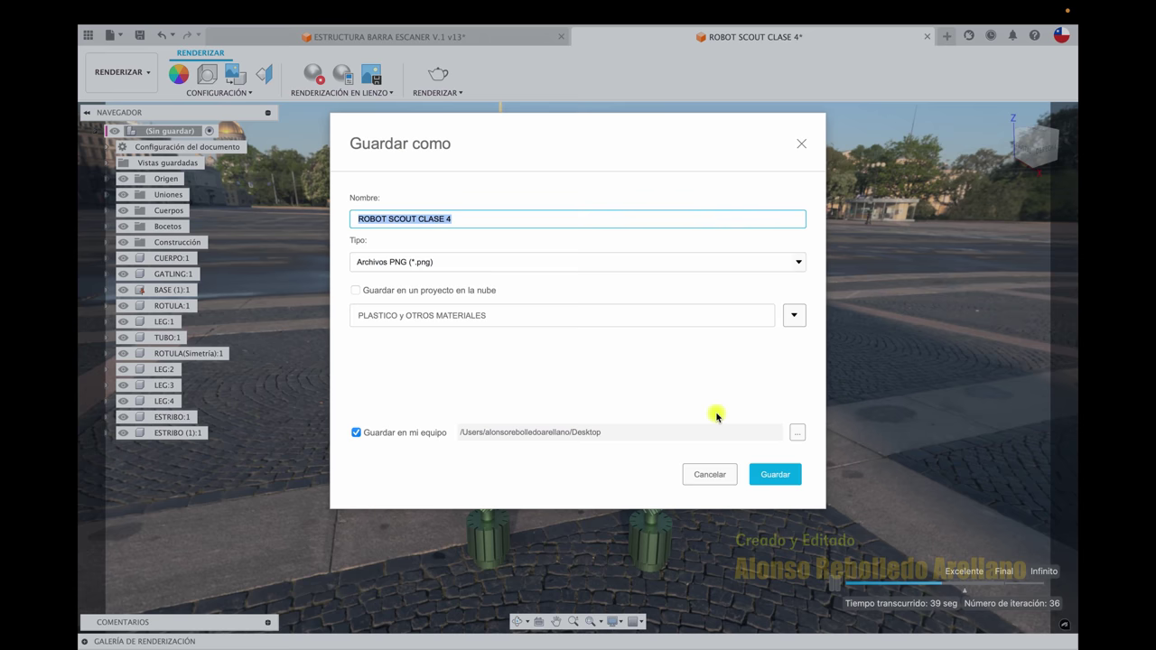
click(776, 474)
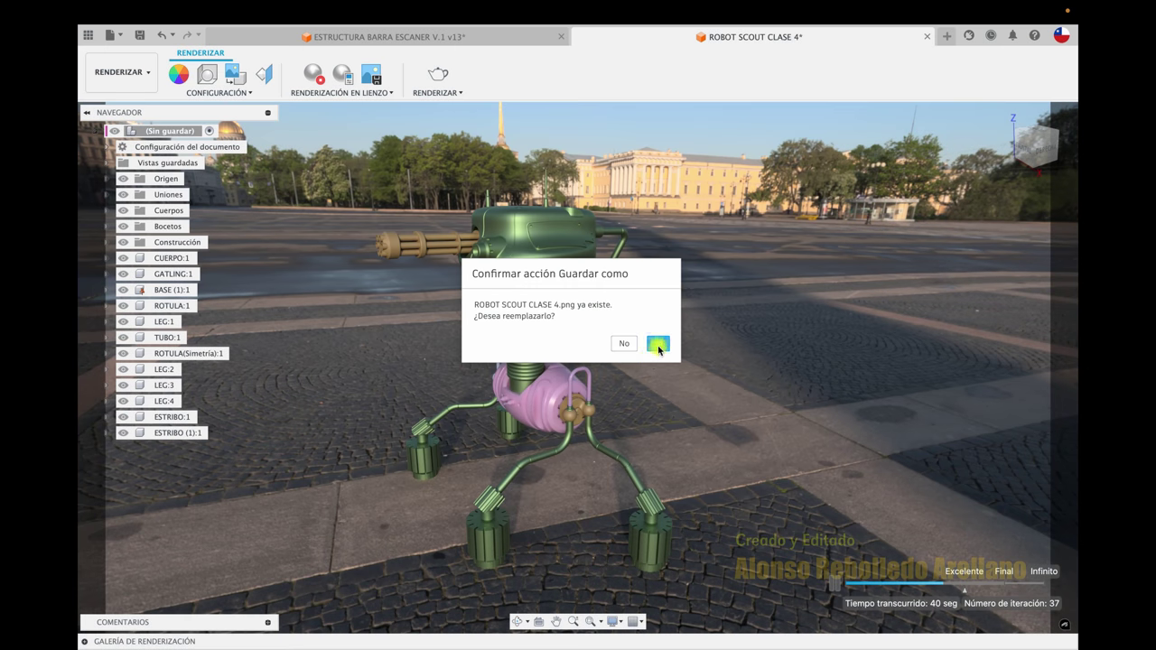
click(655, 344)
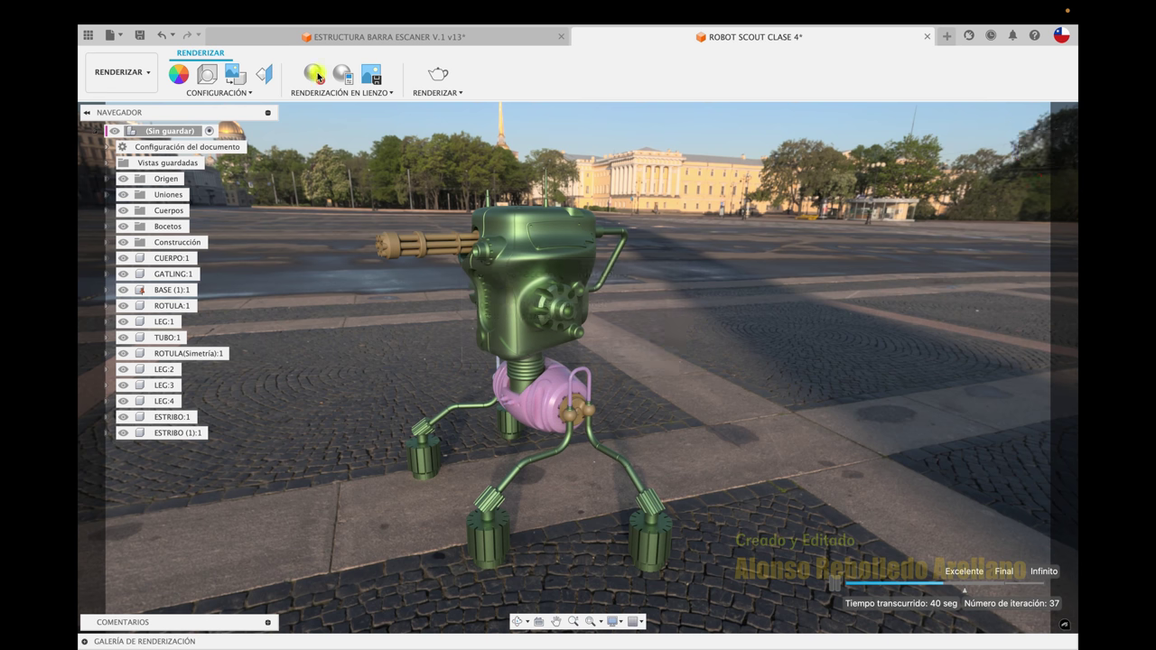
click(316, 76)
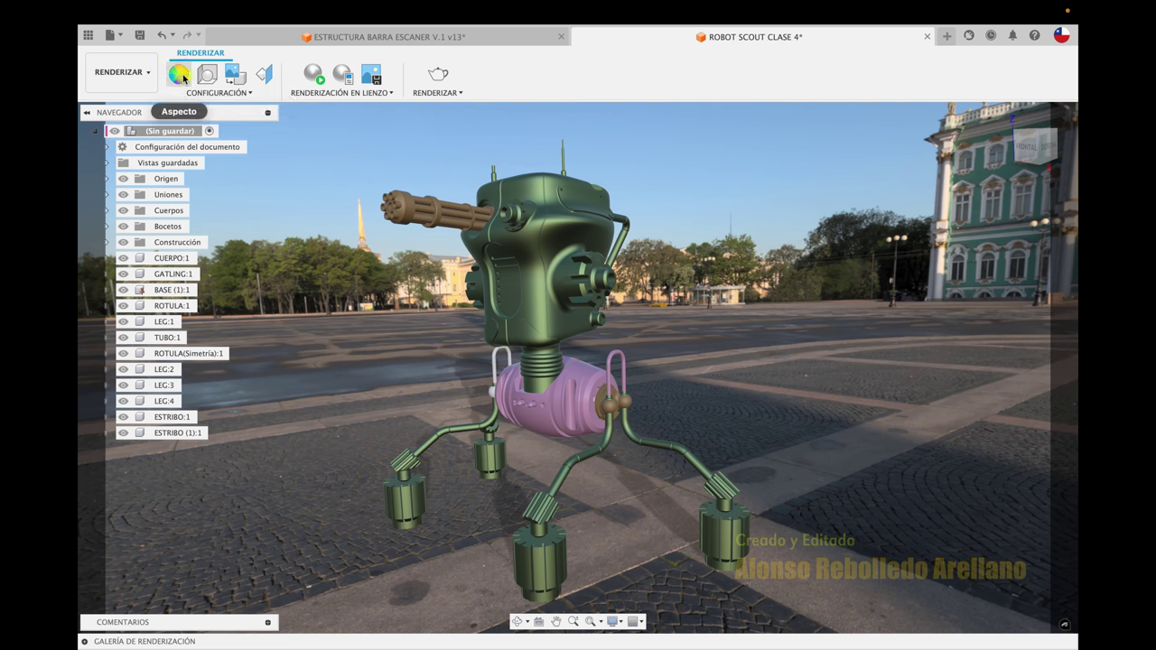
Set the camera focal length to 54 mm, enable depth of field, and raise the blur to 0.955
click(207, 75)
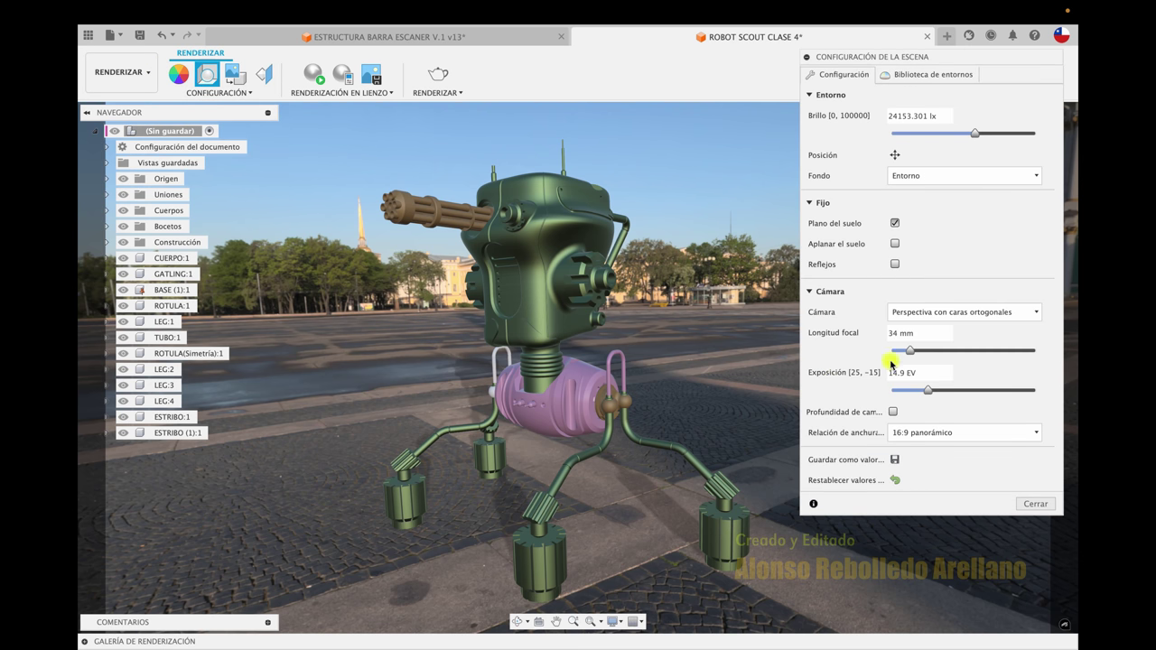
click(891, 356)
scroll(891, 355, up, 3)
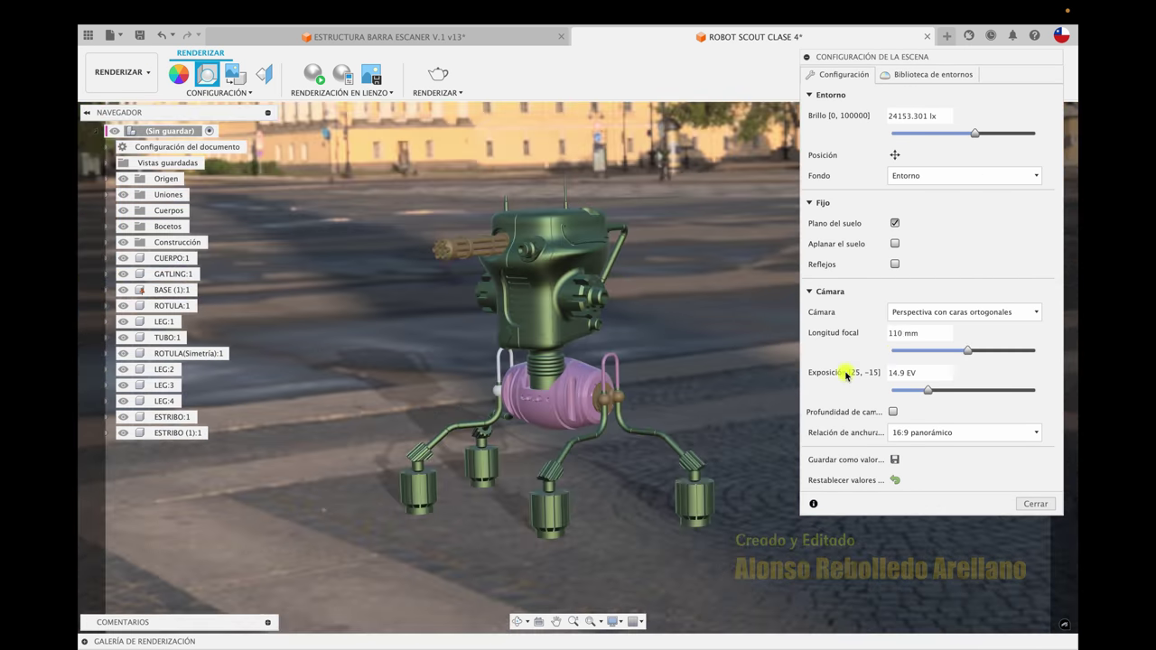
drag(966, 348, 926, 352)
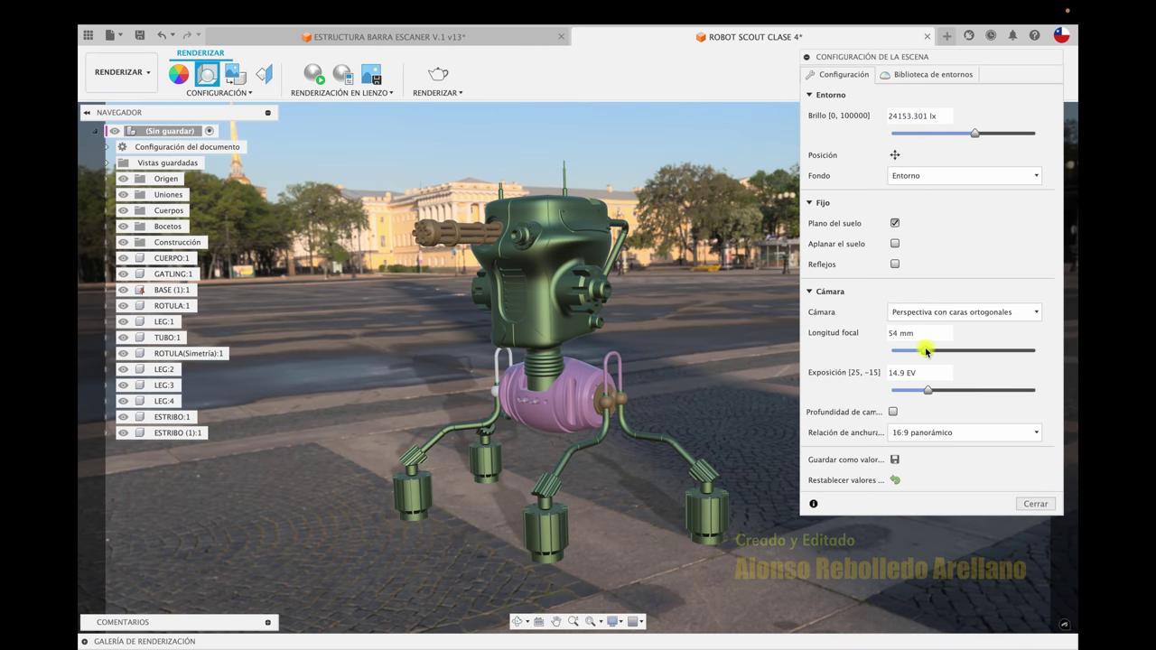
click(894, 412)
click(711, 354)
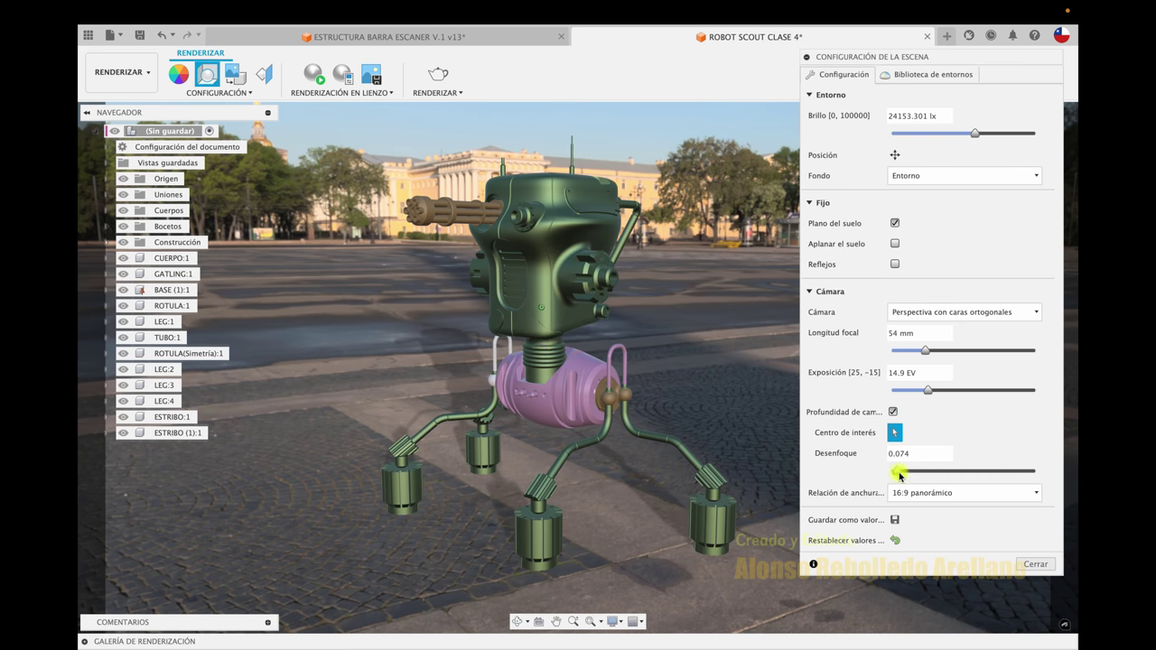
mouse_move(910, 476)
mouse_down()
mouse_move(984, 473)
mouse_move(951, 470)
mouse_up()
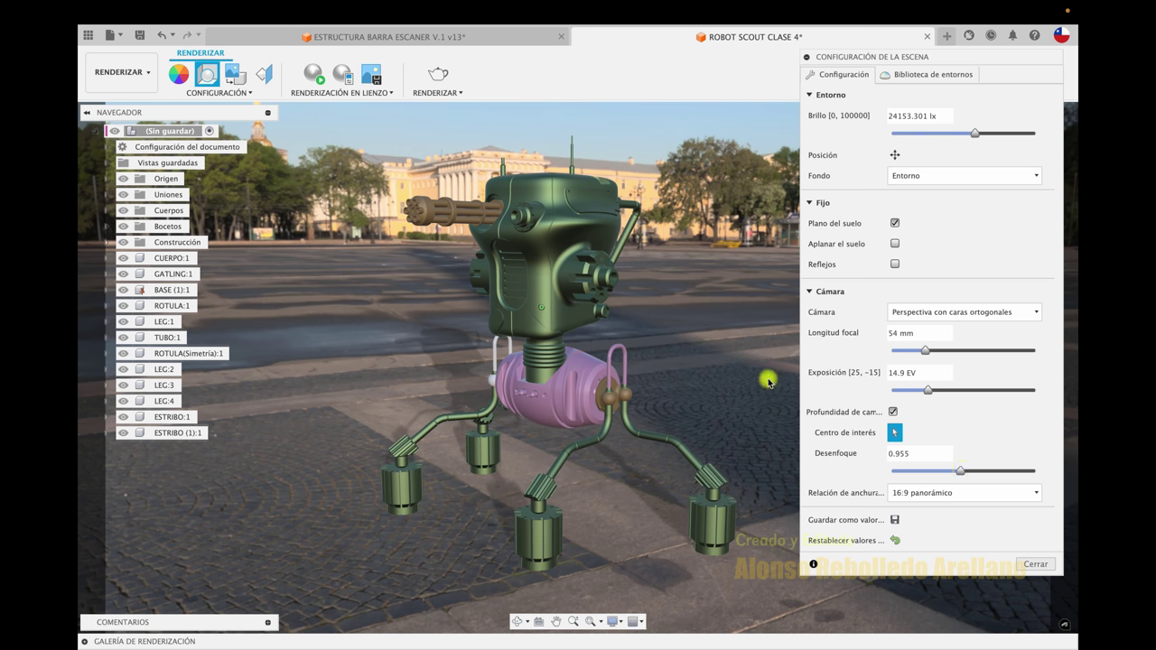
Restart the in-canvas render and adjust the depth-of-field blur to 0.175
click(315, 74)
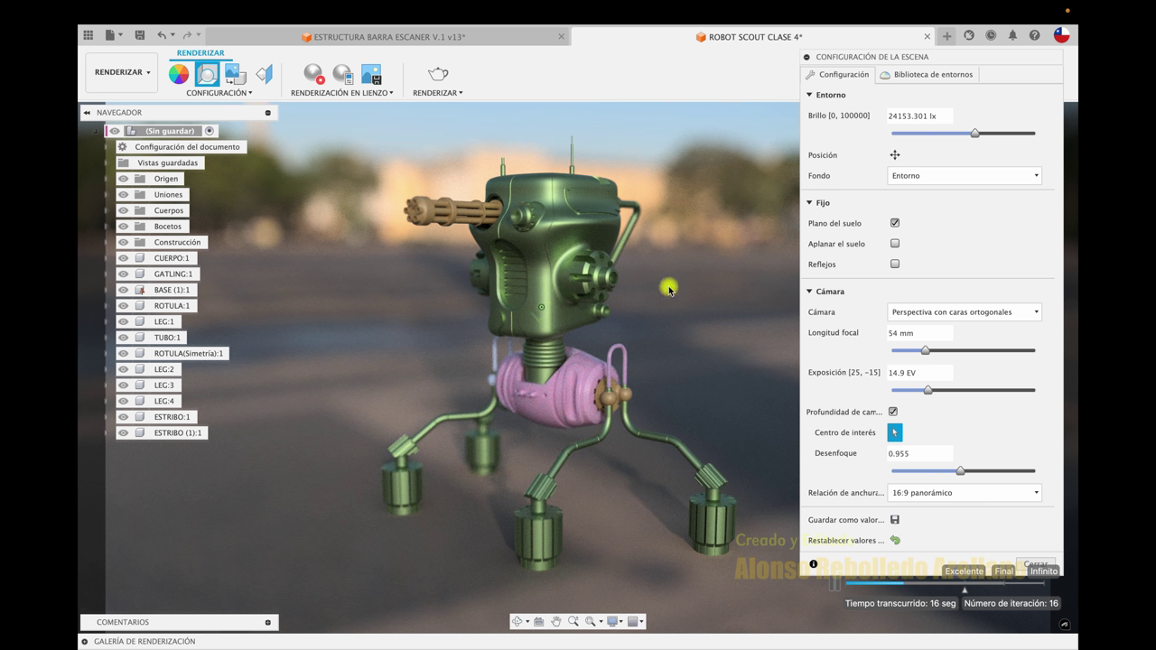
drag(960, 471, 899, 470)
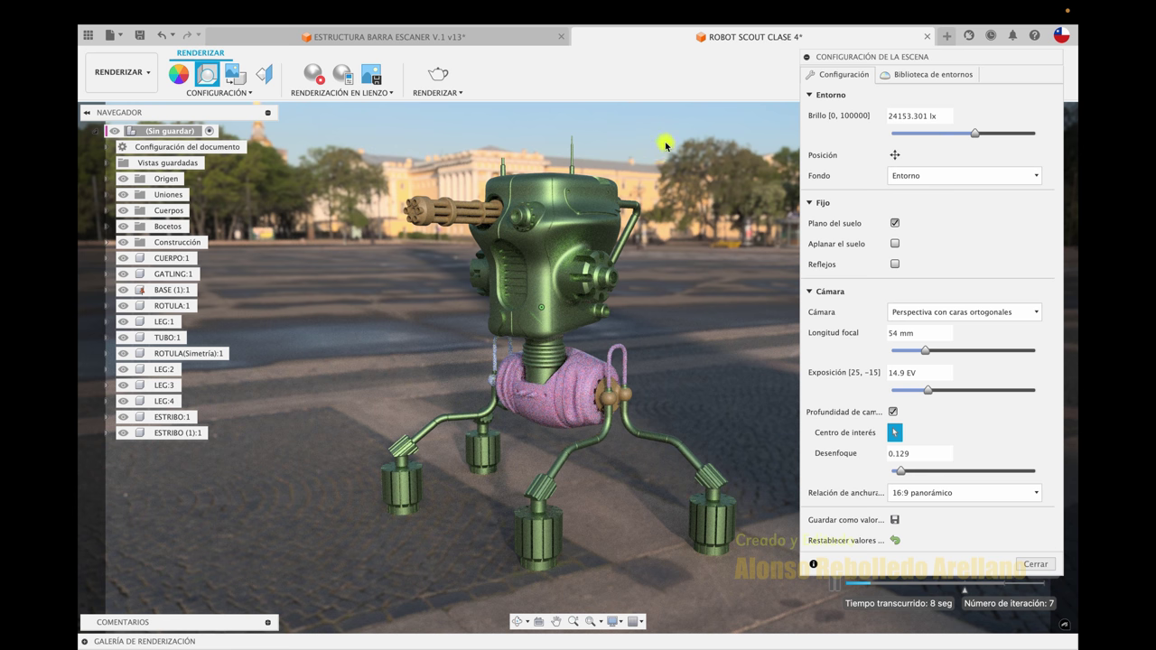
click(902, 470)
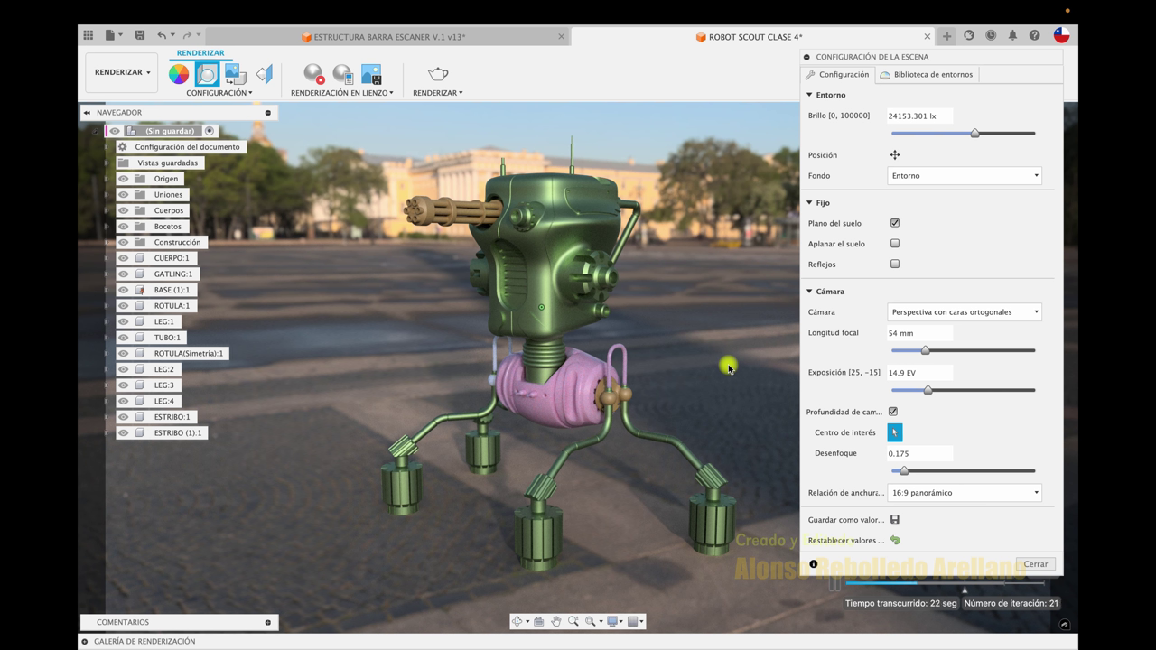
Close the scene settings, stop the render, and bring the browser window to the front
click(1039, 564)
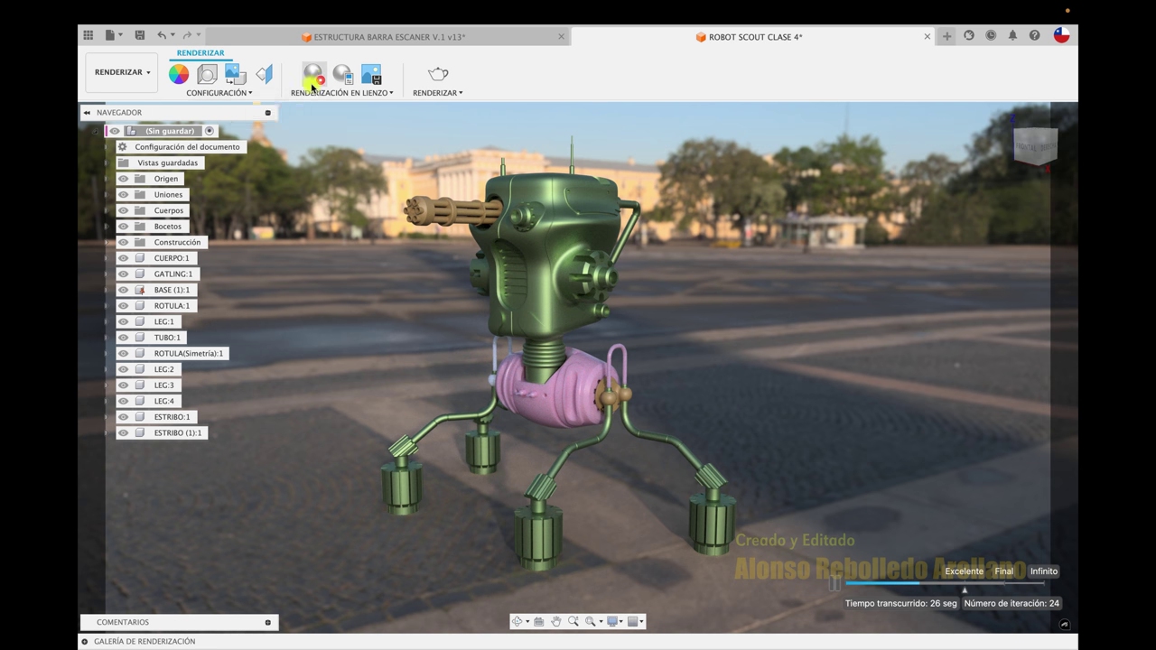
click(314, 79)
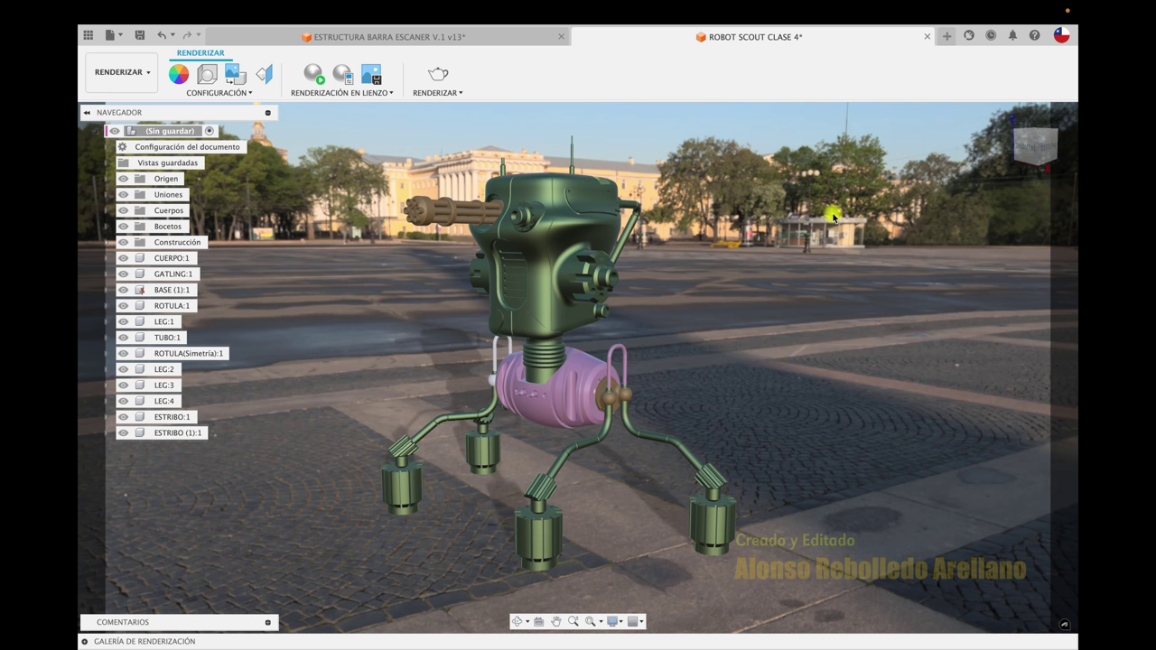
key(ctrl+Up)
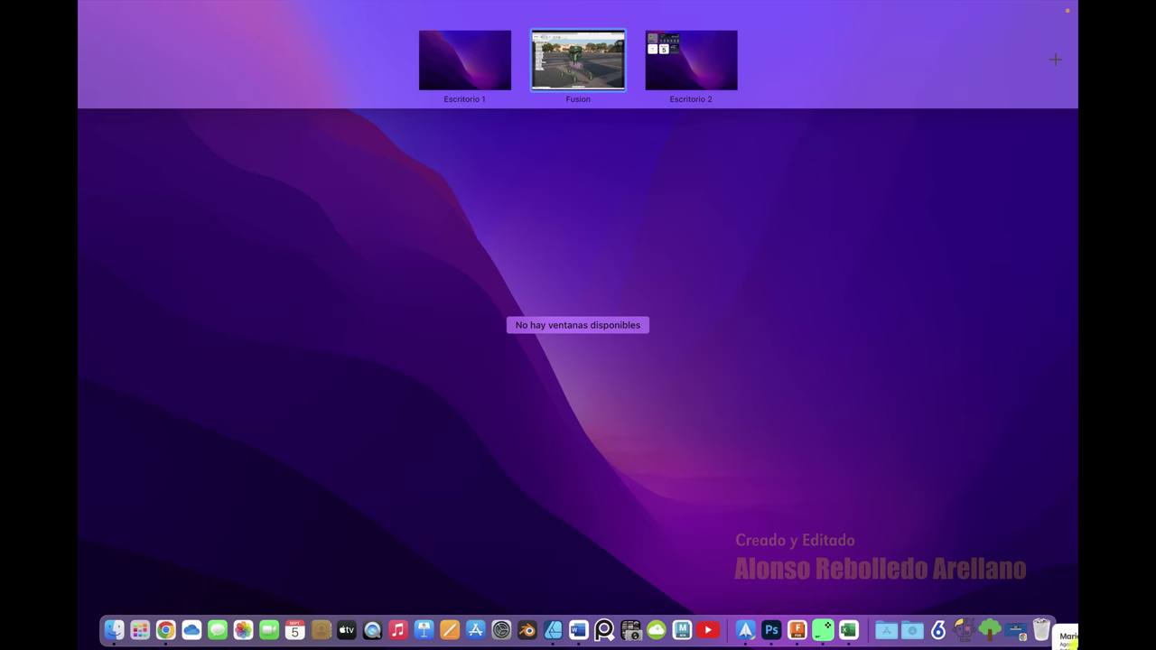
click(852, 467)
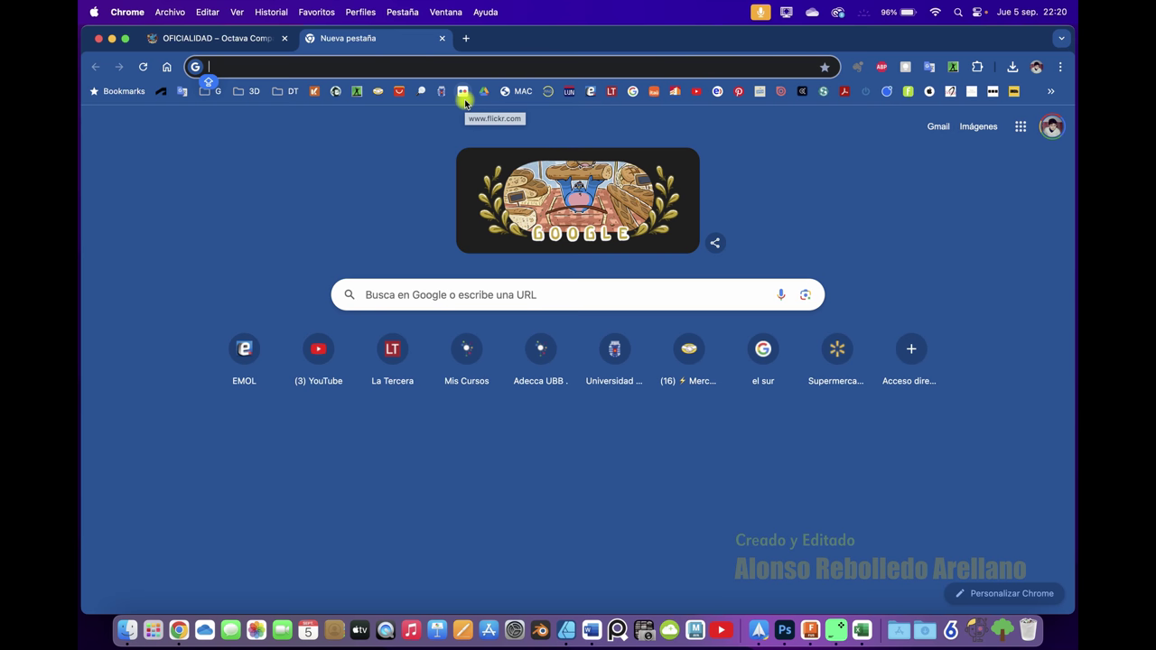
Go to polyhaven.com and open the HDRIs catalogue
text(POLY)
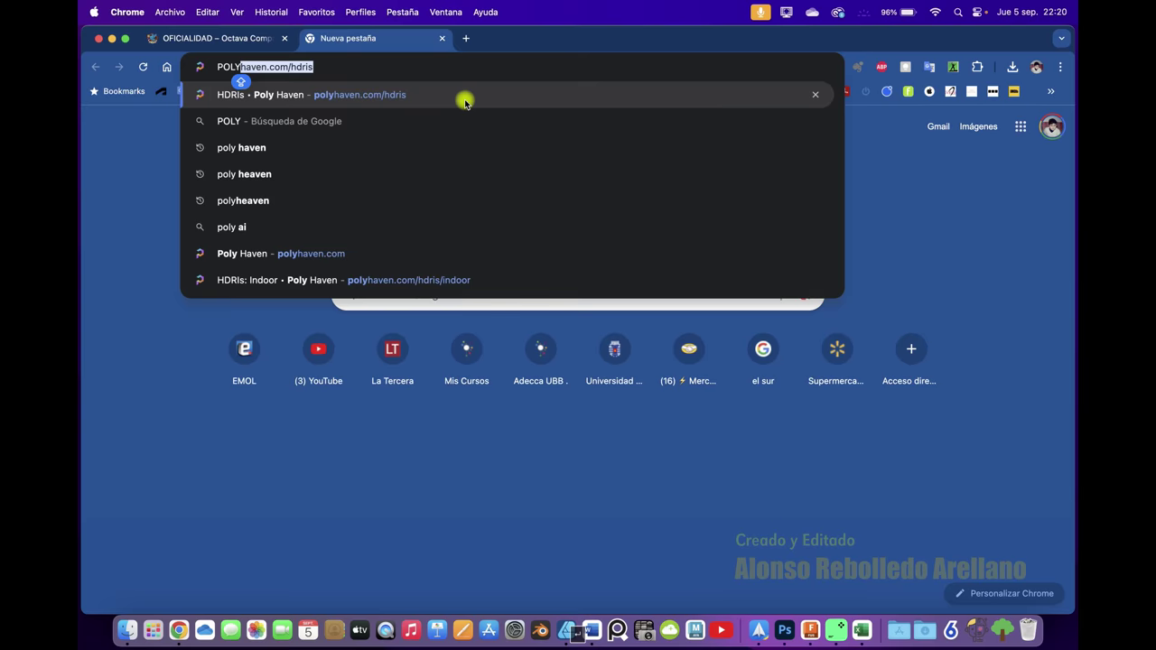
click(465, 96)
click(179, 127)
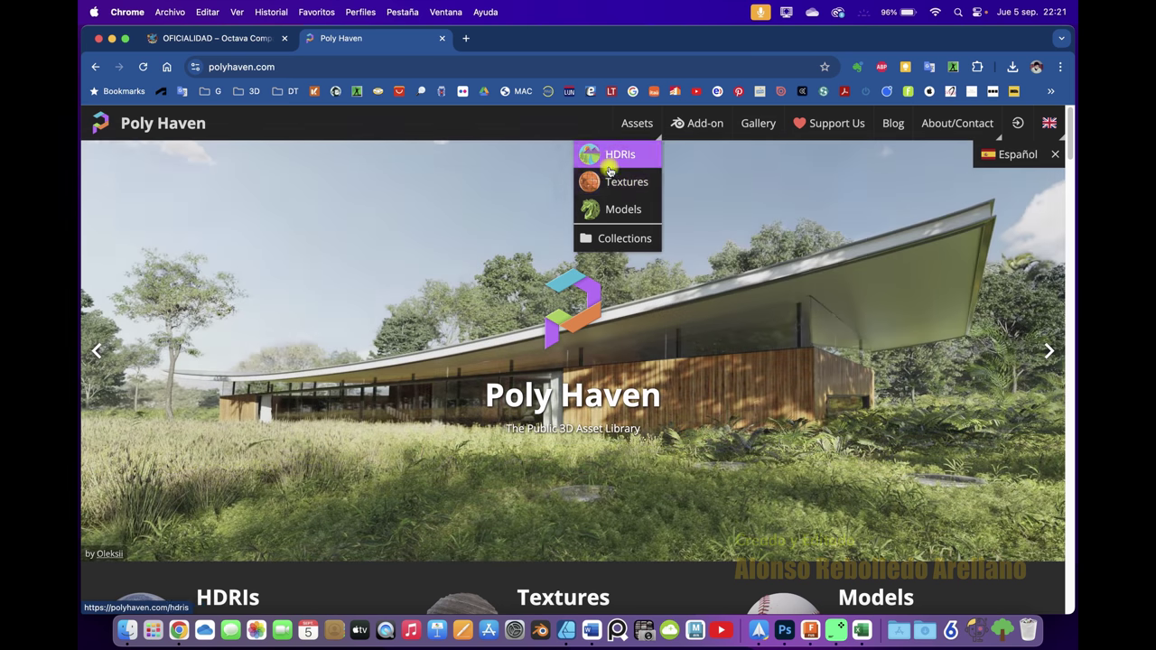
click(617, 156)
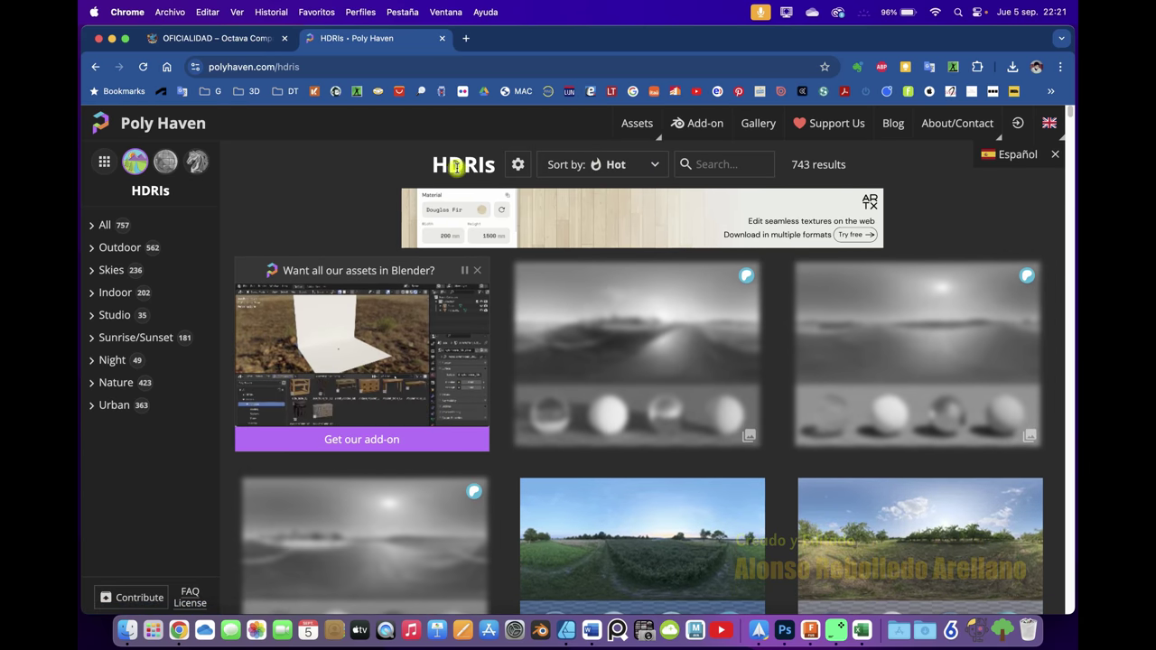
Filter the HDRIs to Outdoor and open the Zwartkops Straight Morning page
scroll(420, 388, down, 3)
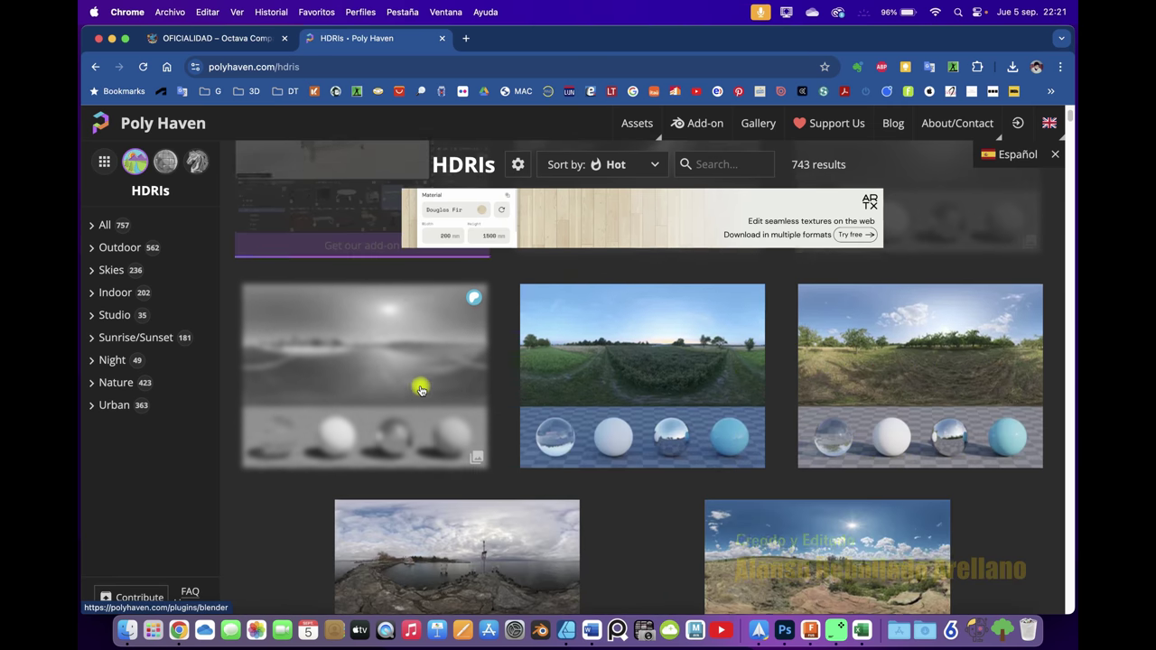
scroll(420, 389, down, 5)
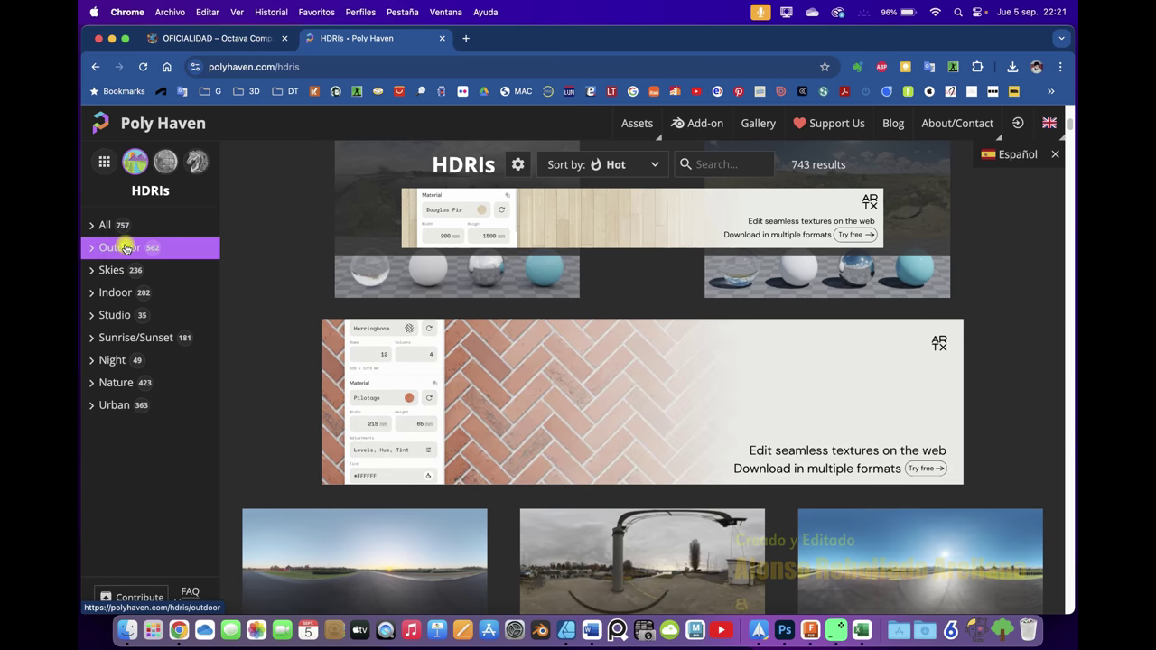
click(133, 250)
scroll(437, 403, down, 3)
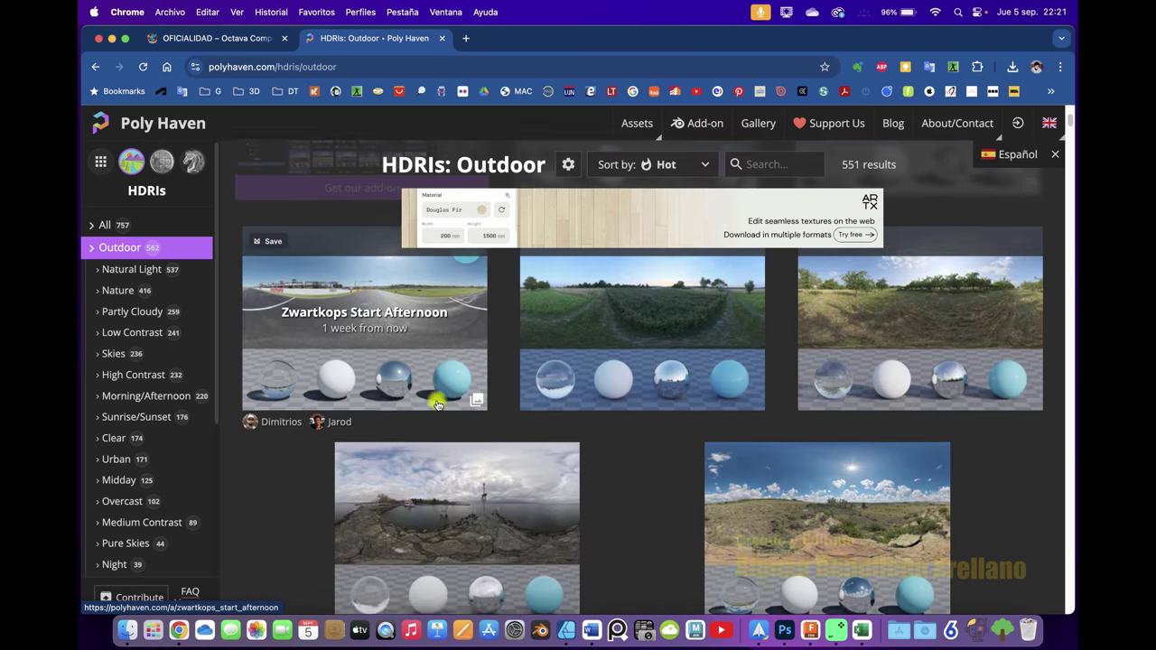
scroll(437, 403, down, 3)
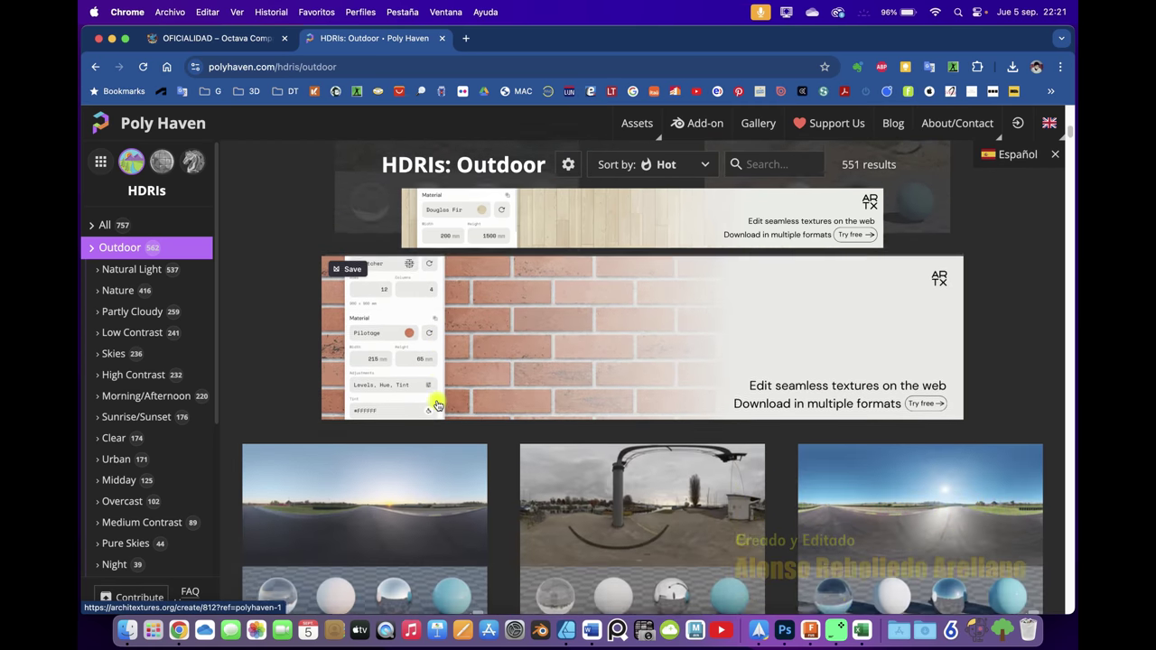
scroll(437, 404, down, 2)
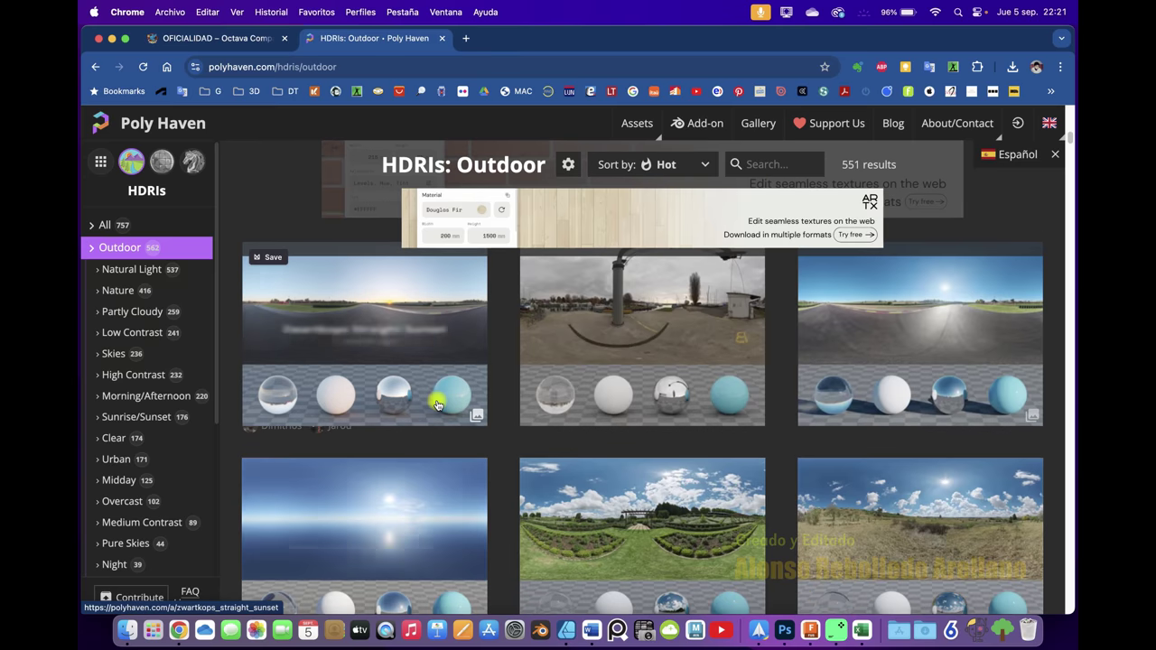
click(961, 296)
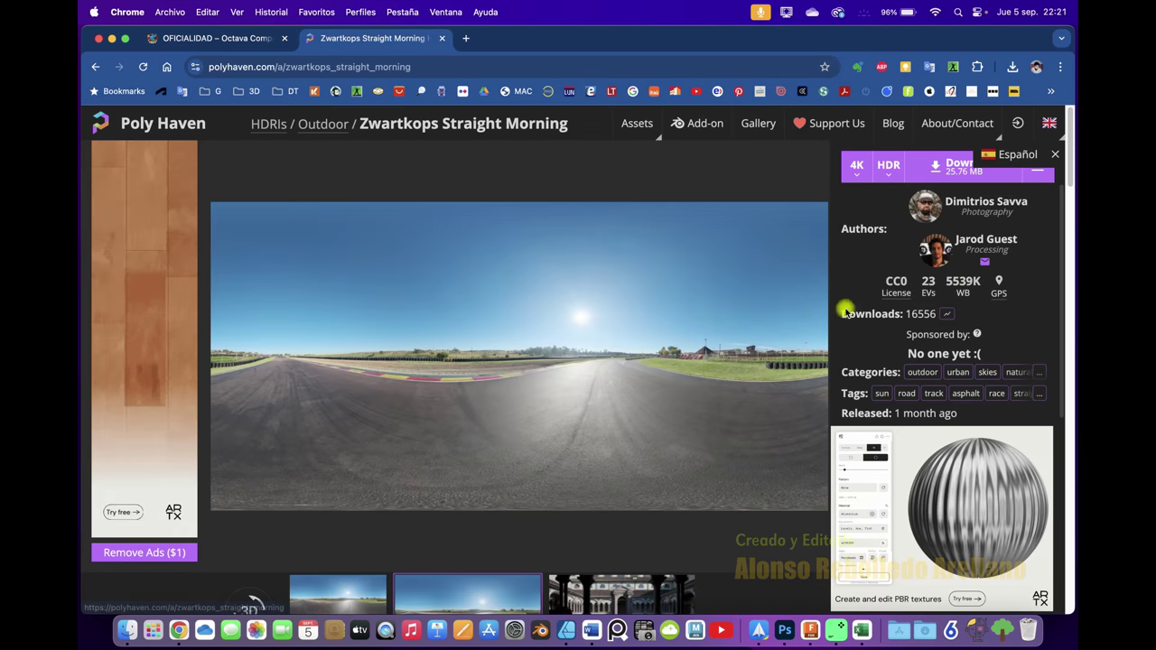
Switch the Zwartkops Straight Morning preview to the sample spheres render
scroll(668, 483, down, 3)
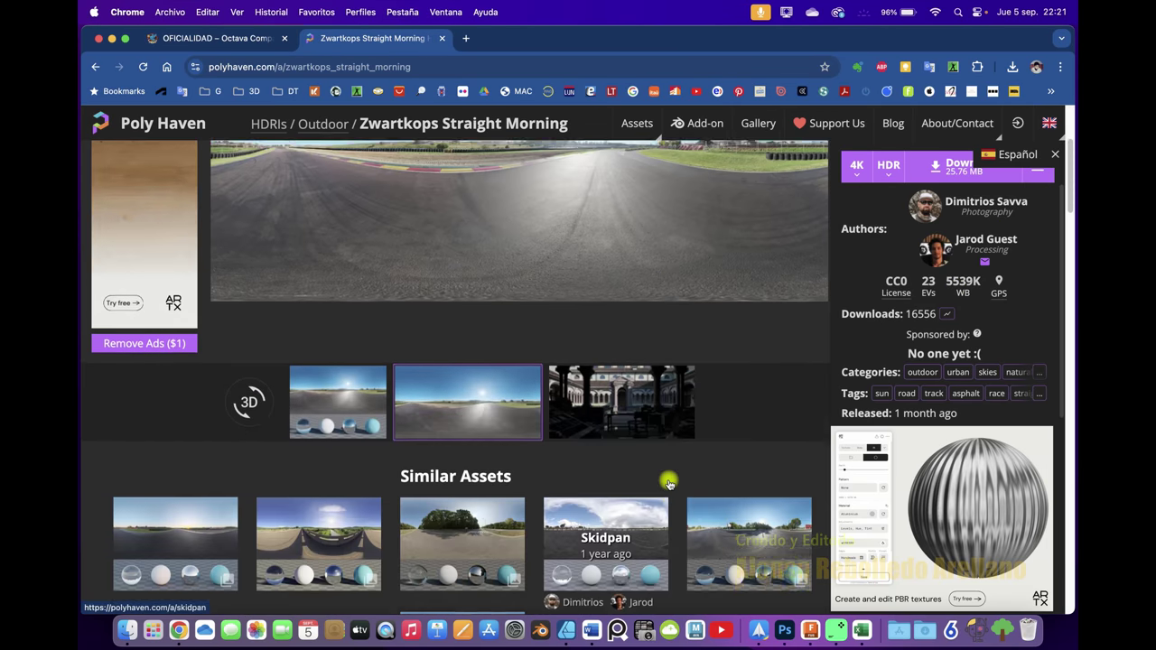
scroll(669, 483, up, 3)
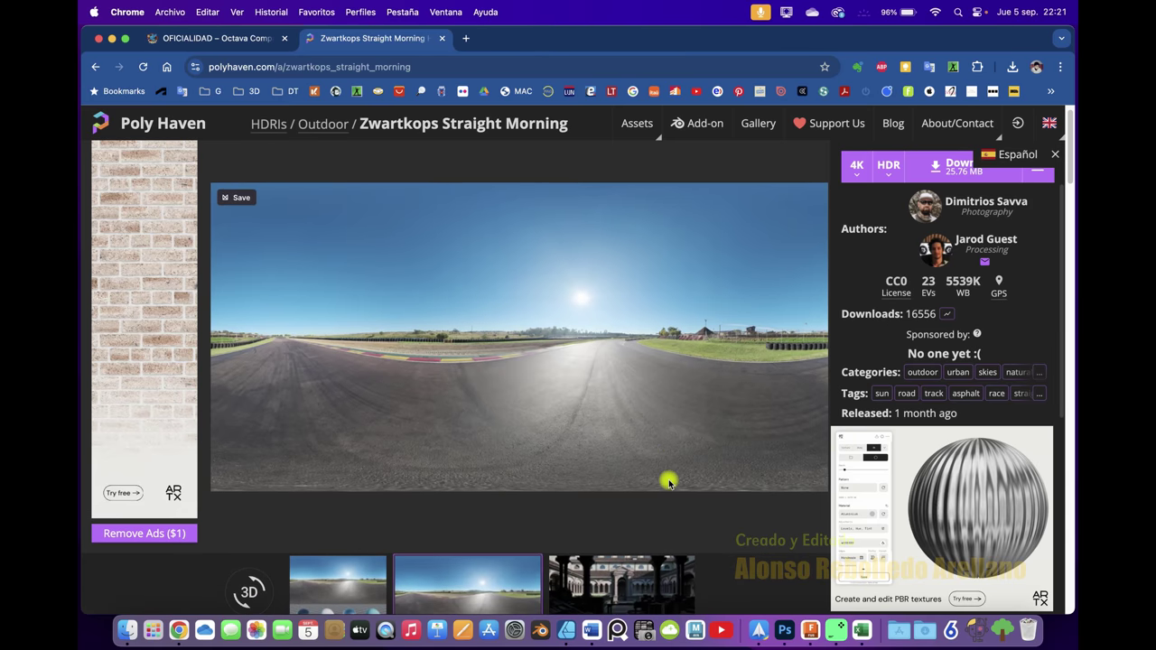
scroll(669, 483, down, 3)
click(361, 402)
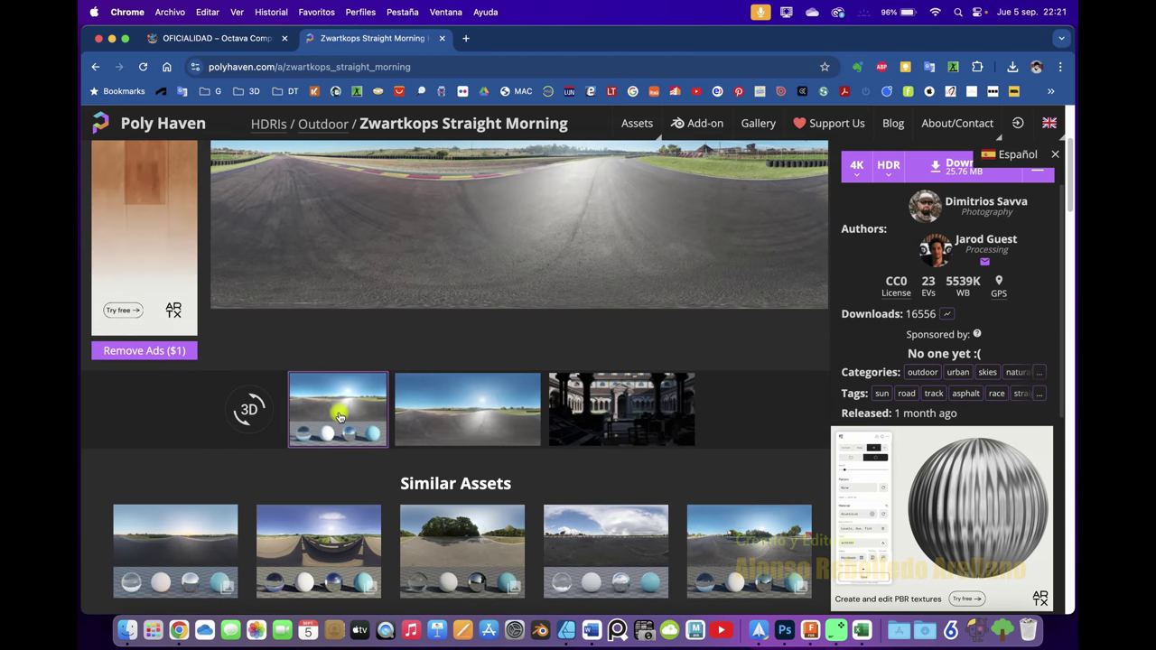
scroll(415, 393, up, 2)
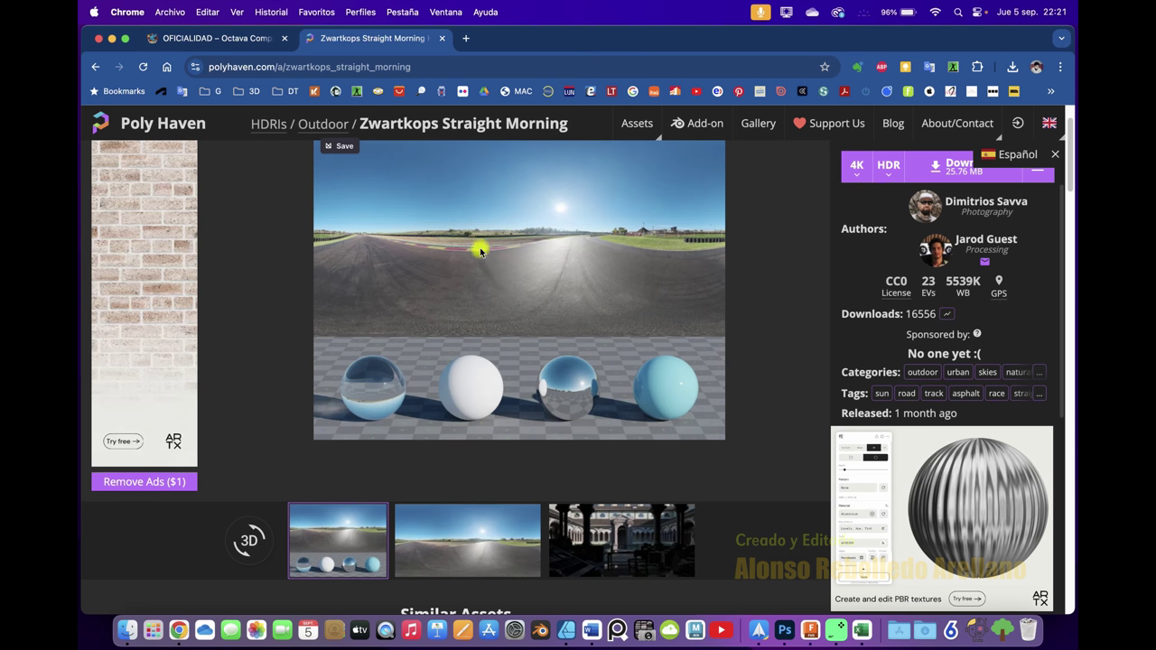
scroll(568, 304, up, 1)
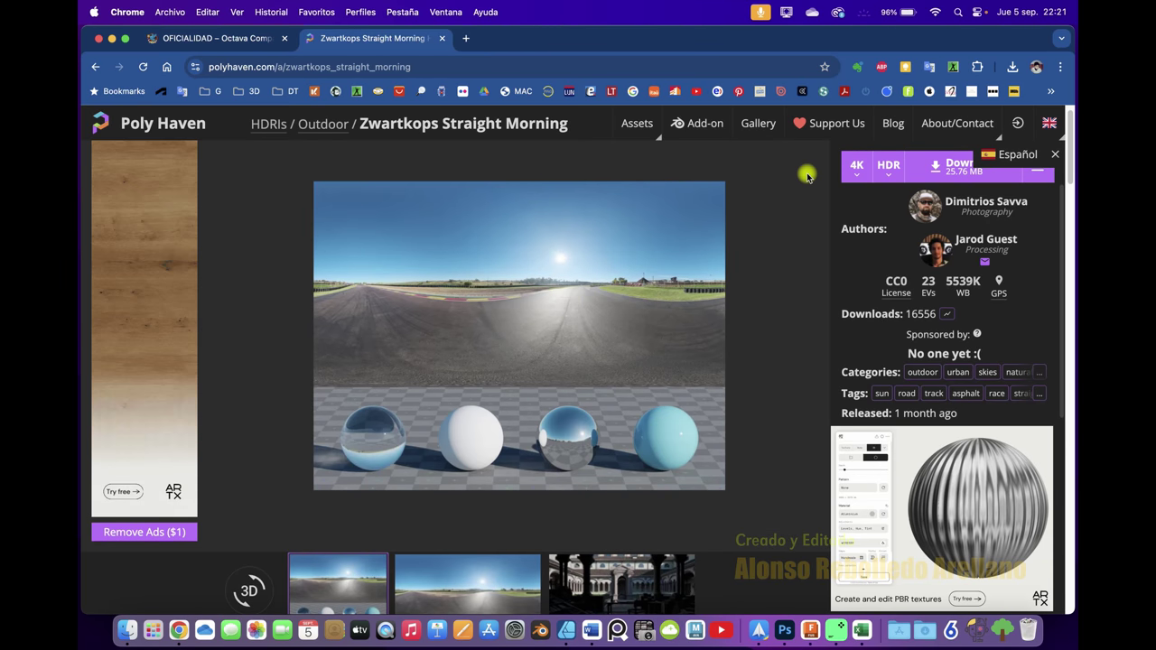
Download the 8K HDR of Zwartkops Straight Morning and open the finished file
click(861, 175)
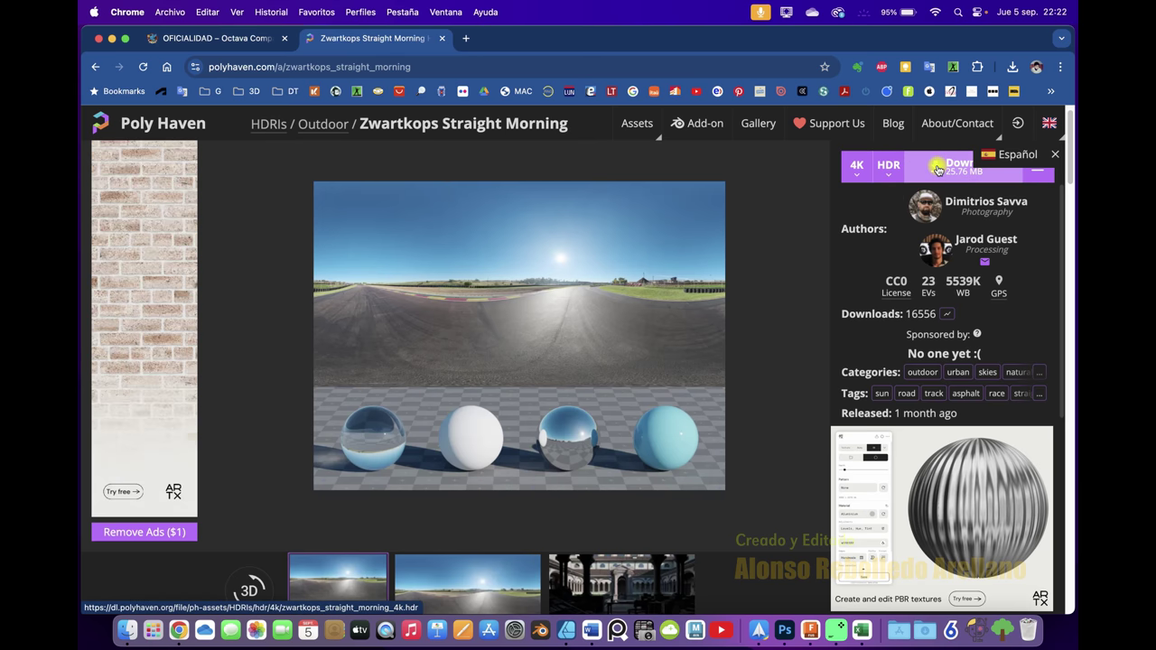
click(937, 166)
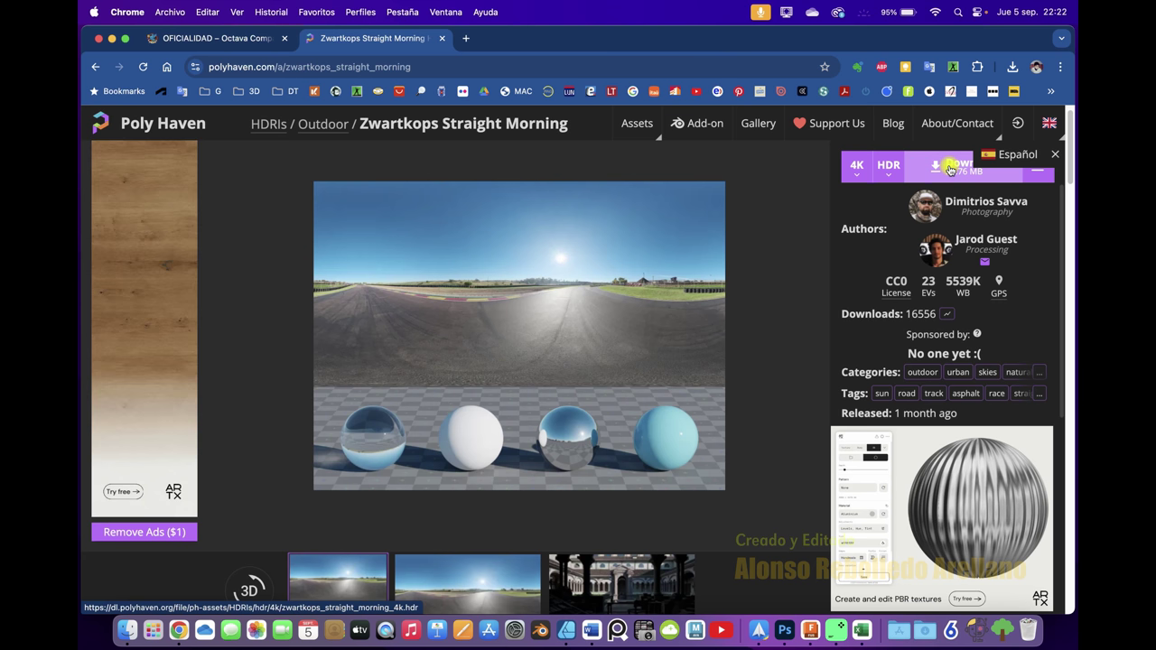
click(857, 166)
click(851, 275)
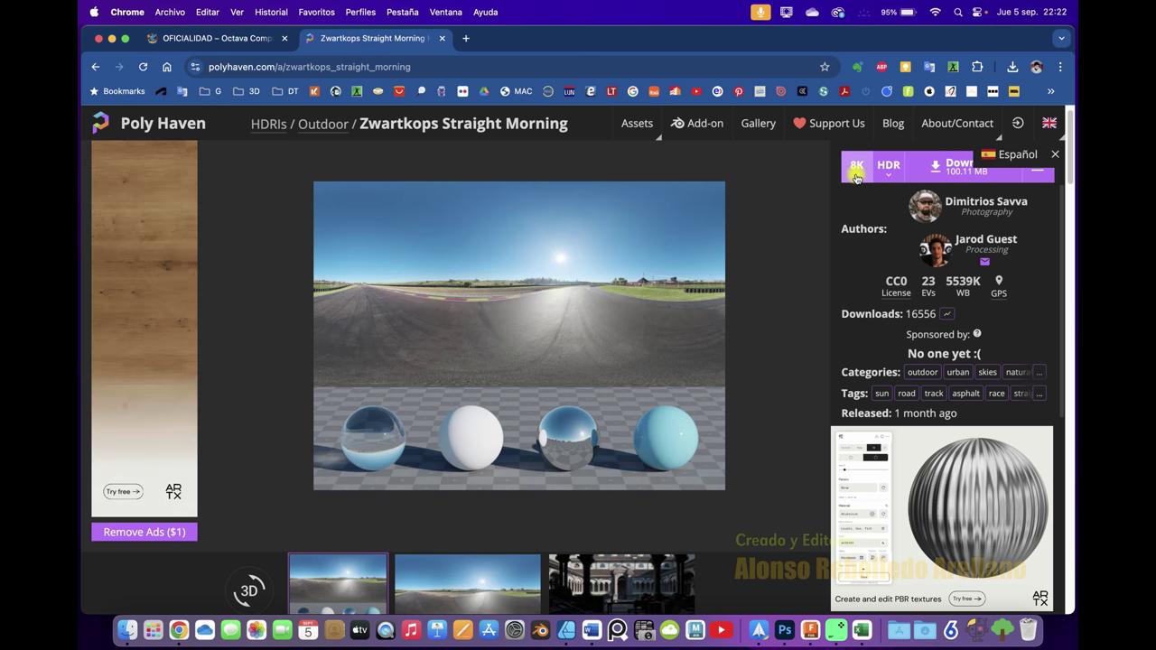
click(942, 171)
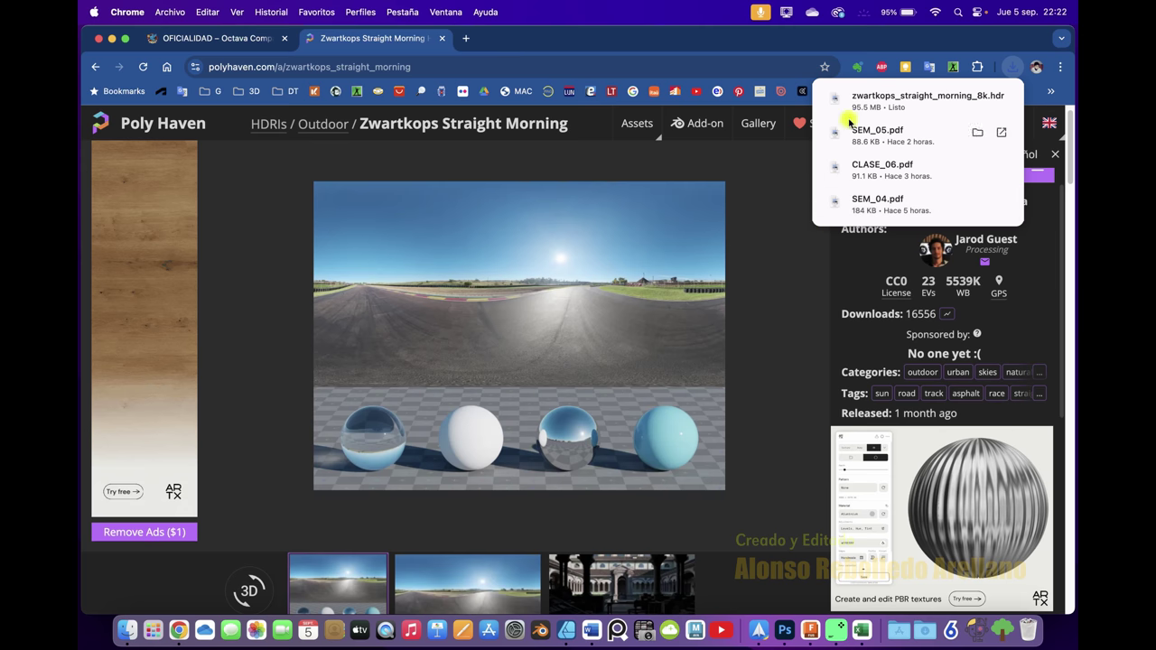
click(882, 98)
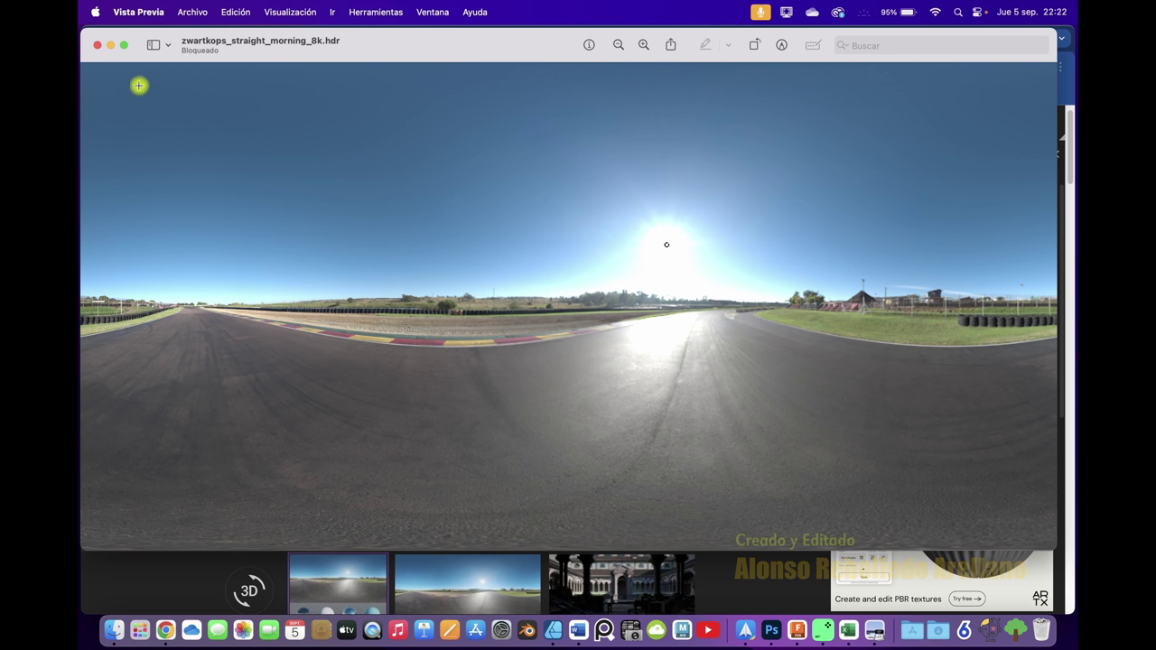
Close the HDR preview and switch back to the Fusion 360 desktop
click(99, 45)
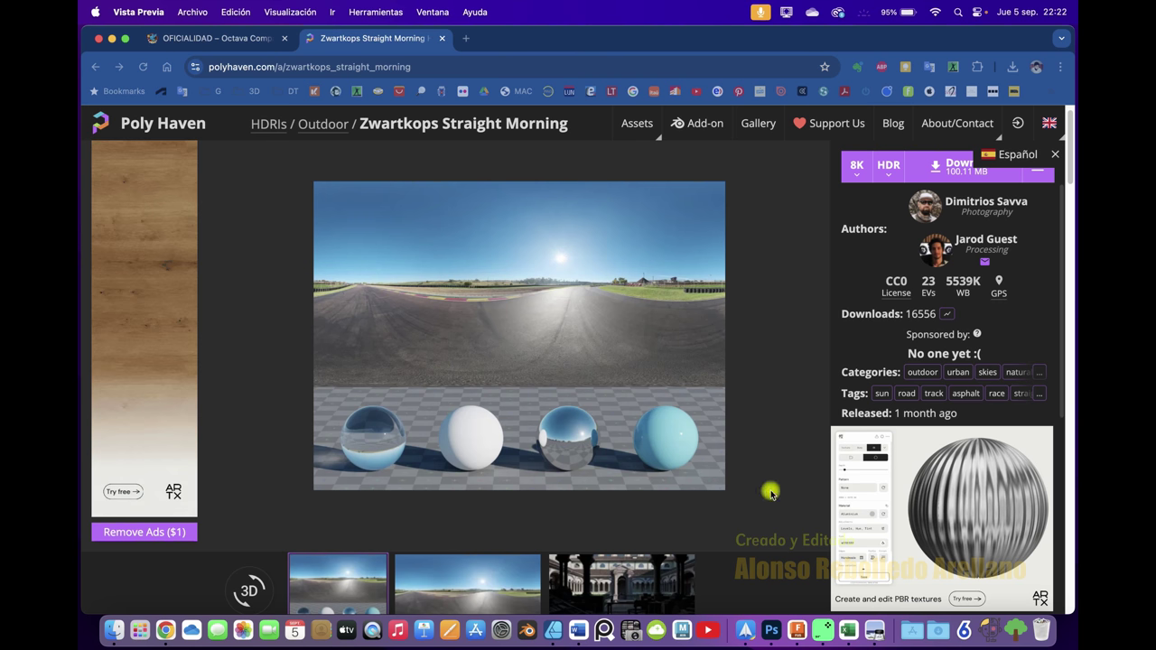
key(ctrl+Up)
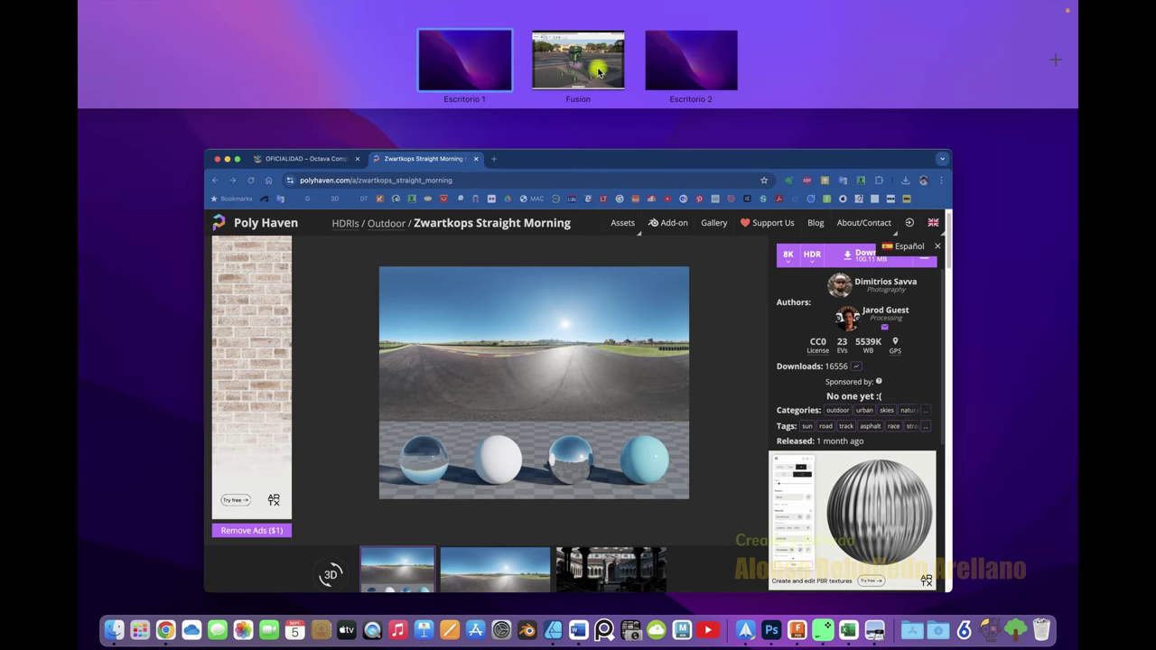
click(616, 52)
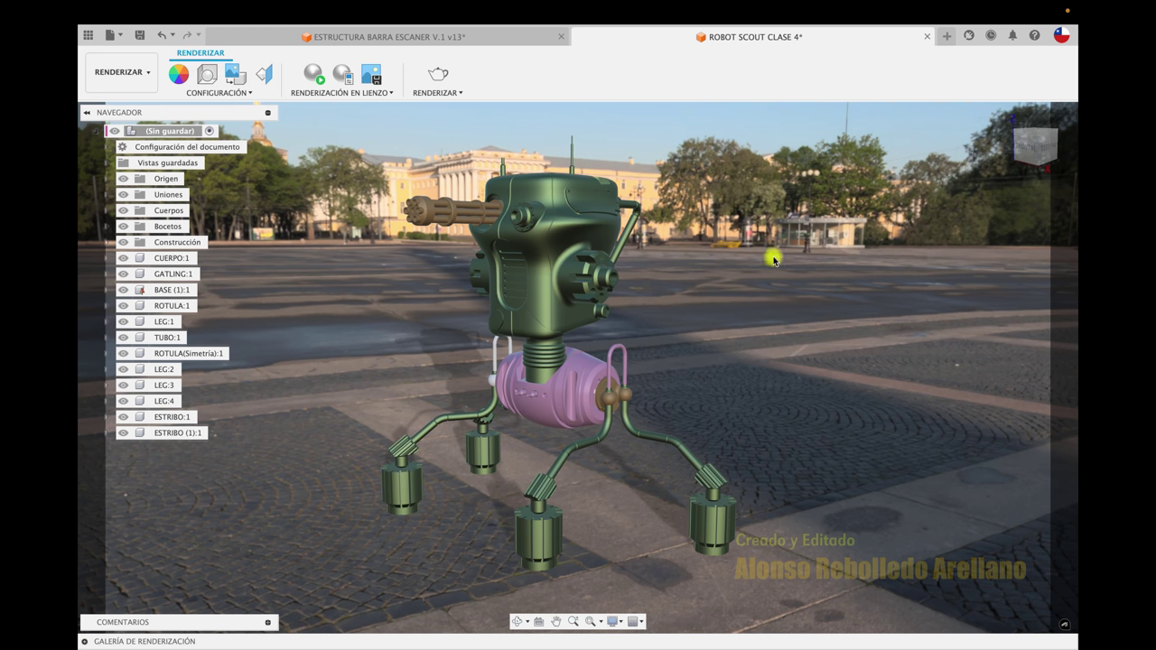
Link zwartkops_straight_morning_8k.hdr from Downloads as the scene's custom environment
click(209, 75)
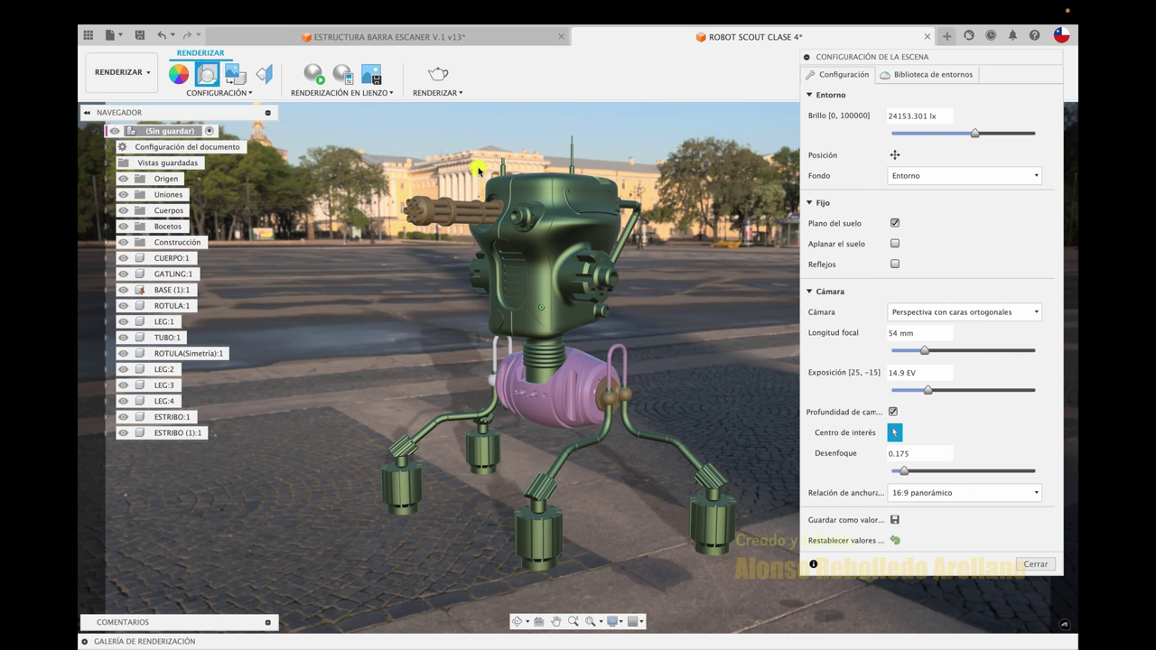
click(908, 76)
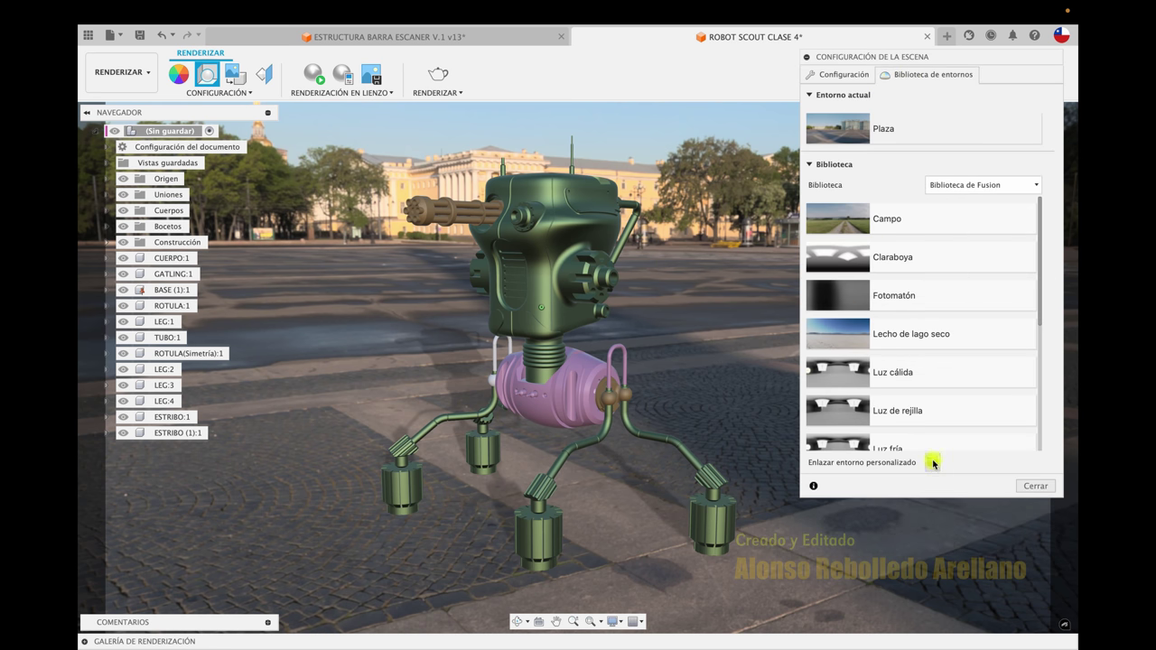
click(932, 463)
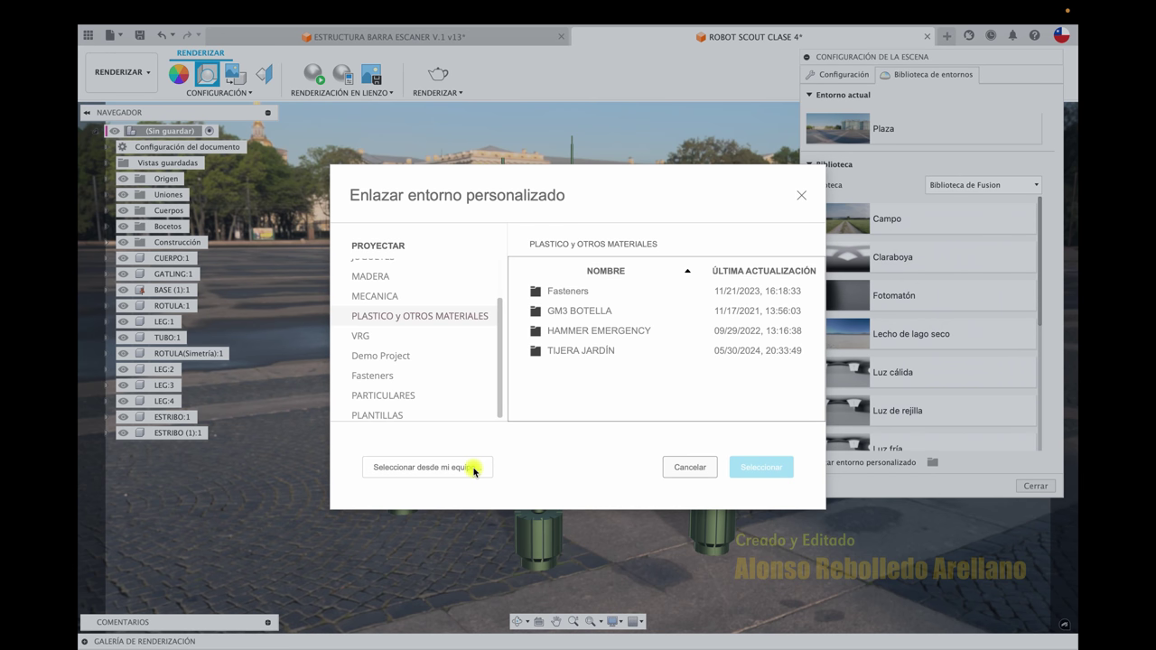
click(474, 468)
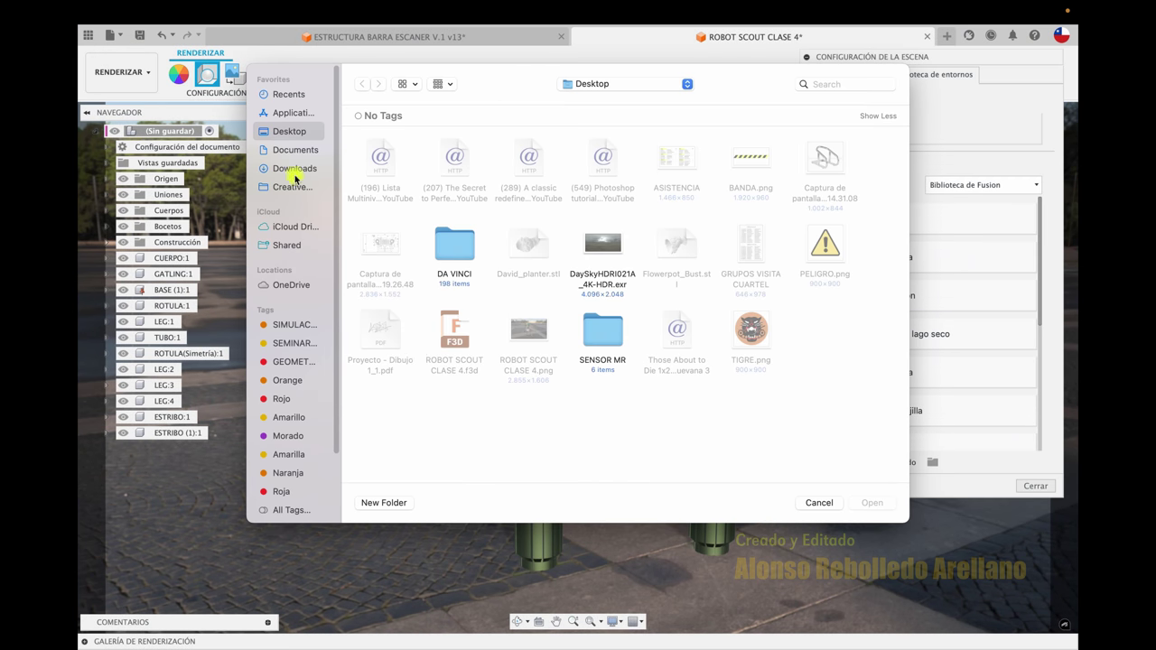
click(300, 172)
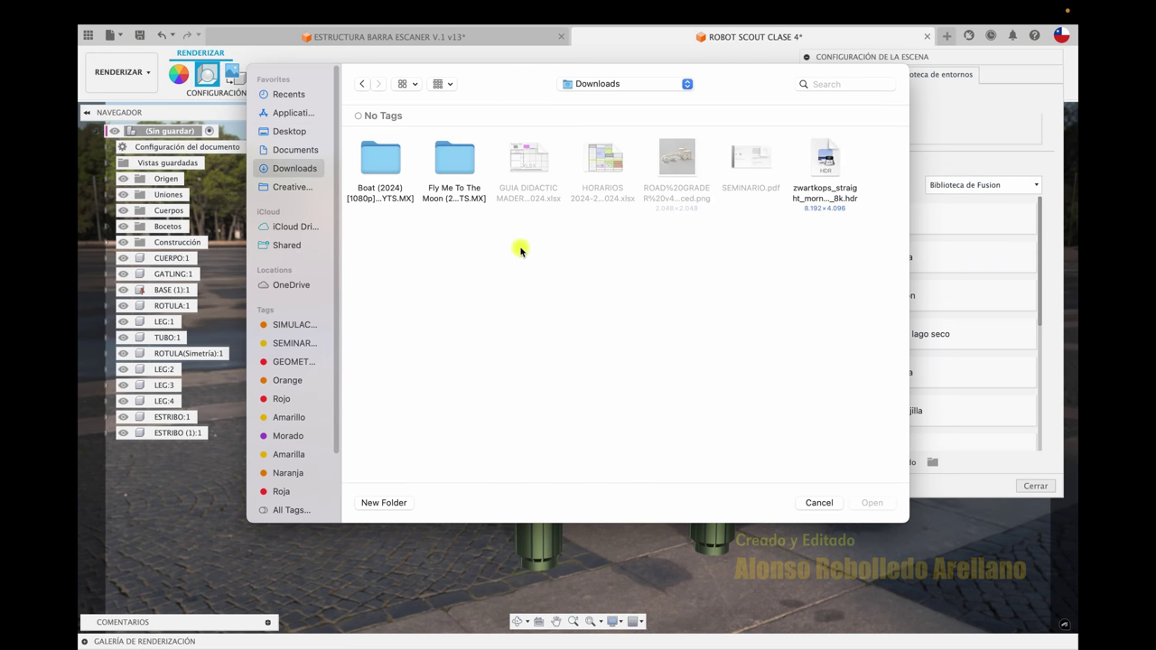
click(817, 181)
click(875, 511)
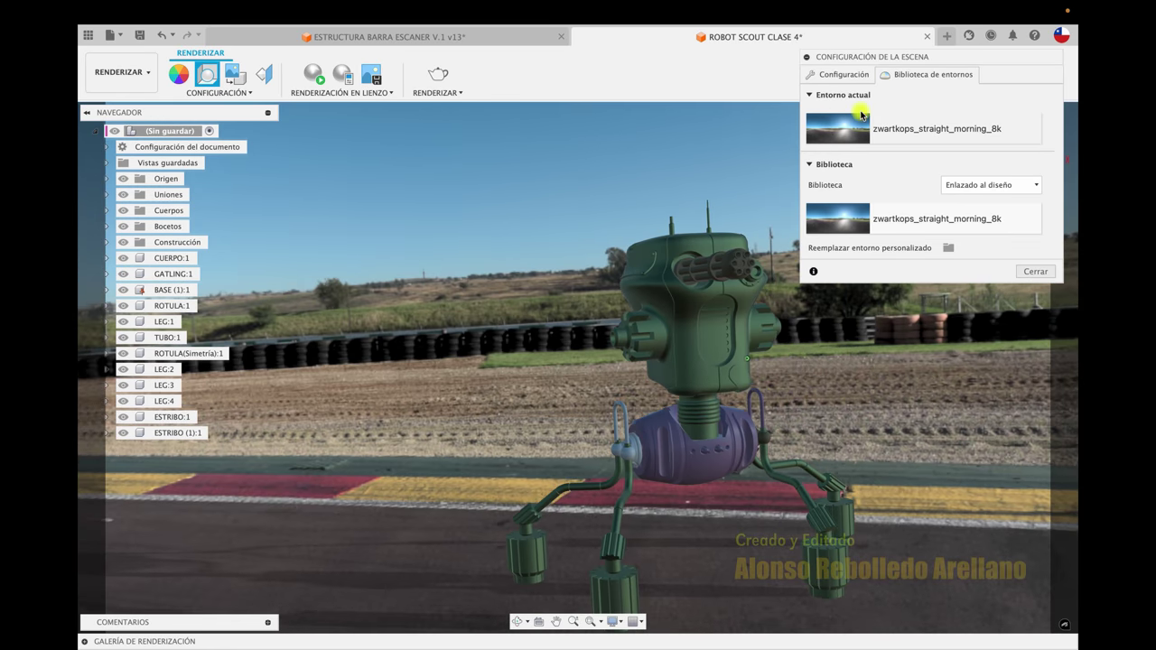
click(850, 76)
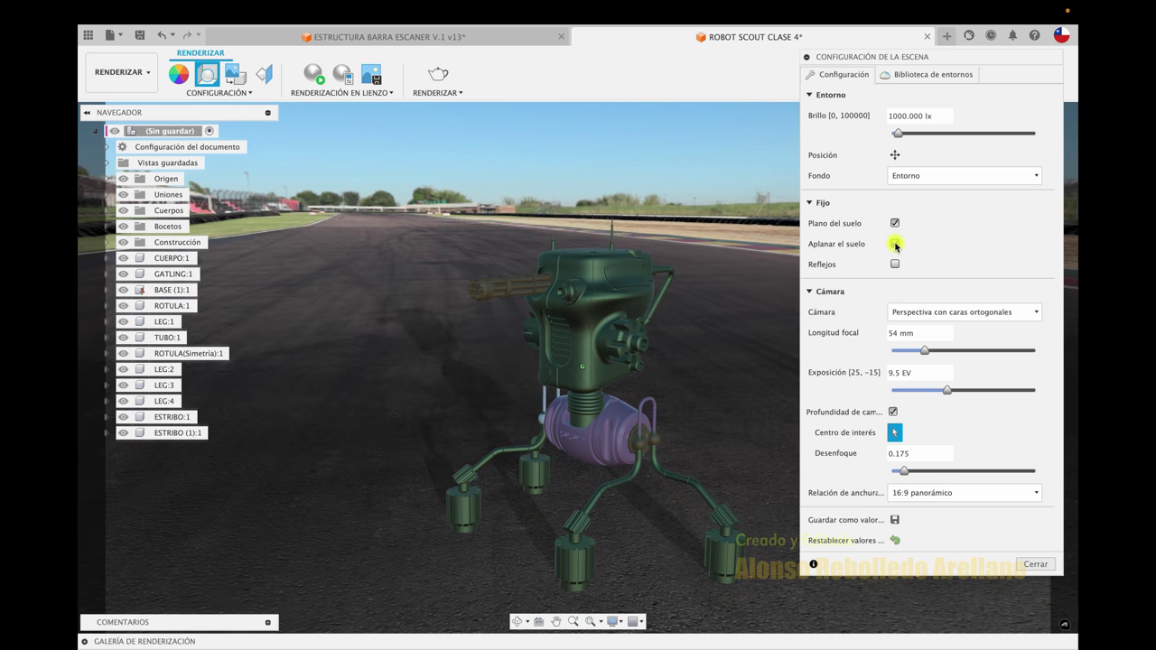
Flatten the ground, then set focal length to 43 mm, exposure 8.9 EV and background blur 0.212
click(895, 244)
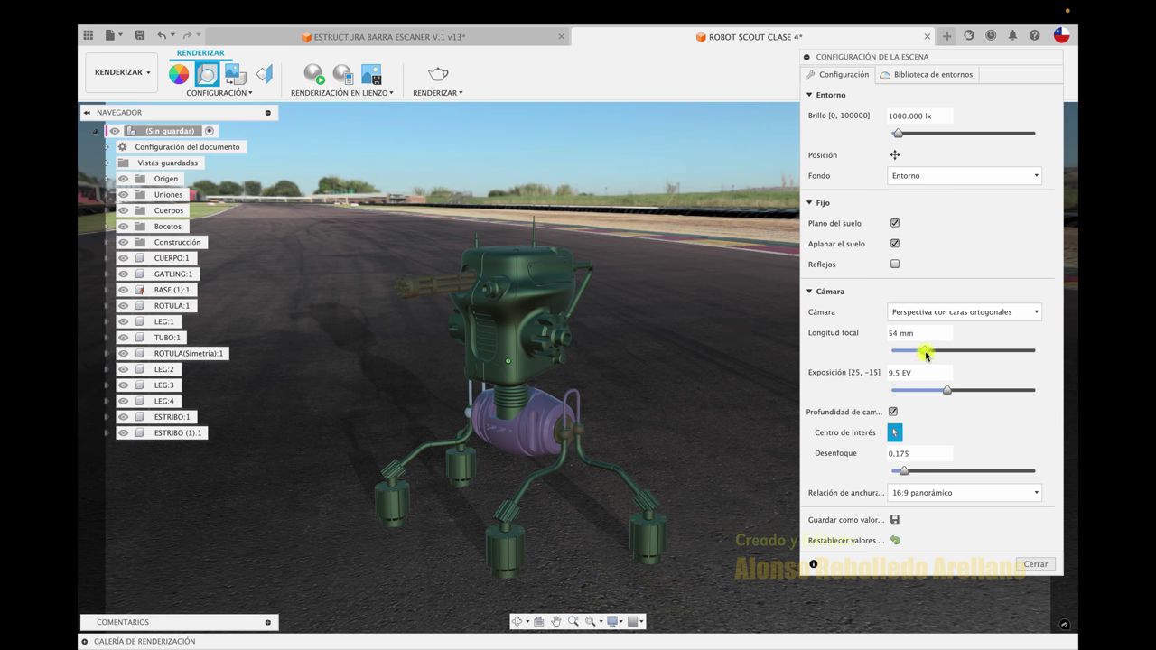
drag(926, 355, 917, 355)
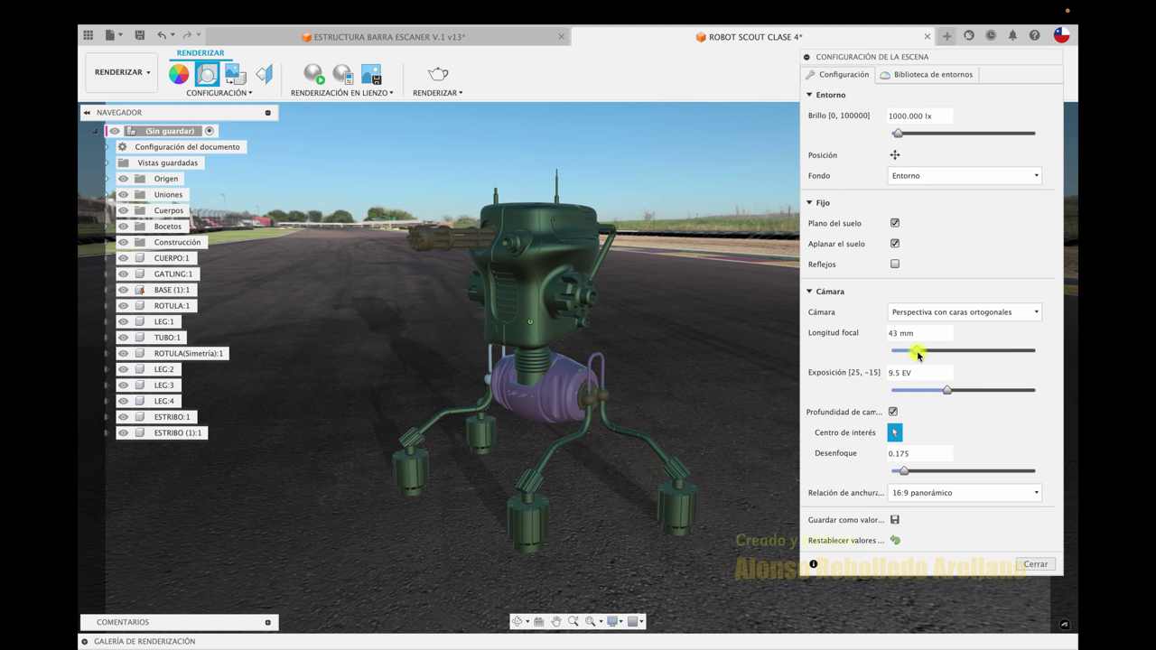
drag(952, 392, 950, 394)
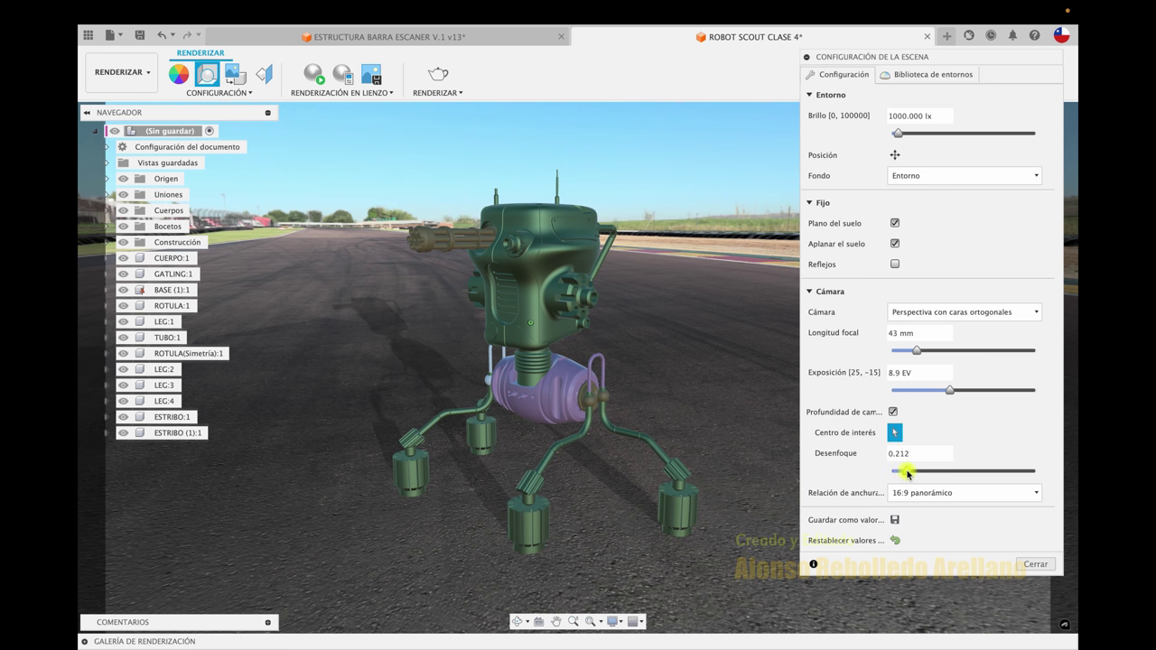
scroll(775, 359, up, 2)
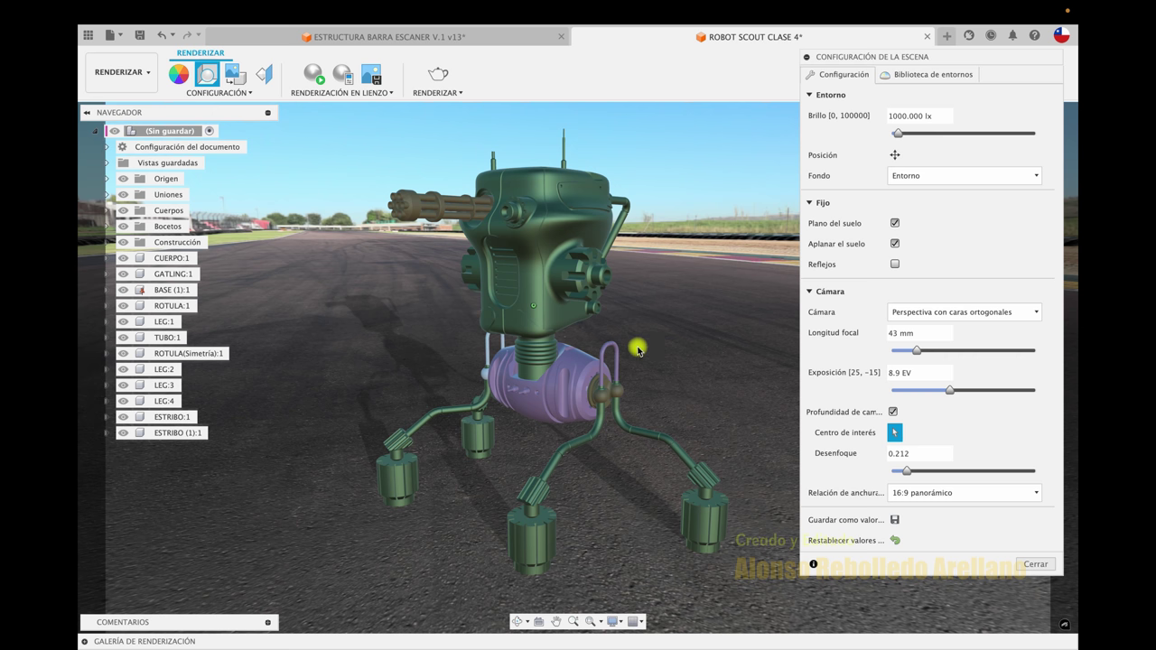
click(896, 158)
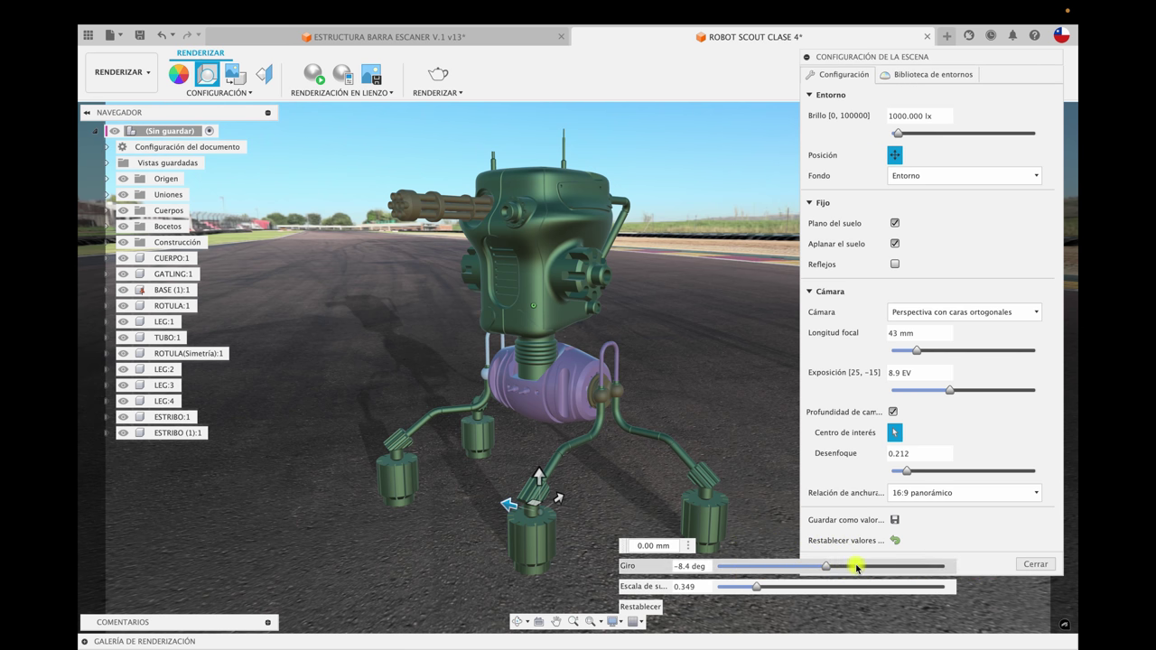
Rotate the environment to -12.6 deg, adjust its scale, unflatten the ground and set focal length 80 mm
mouse_move(824, 569)
mouse_down()
mouse_move(728, 564)
mouse_move(880, 564)
mouse_move(789, 560)
mouse_move(734, 588)
mouse_move(877, 578)
mouse_move(805, 574)
mouse_up()
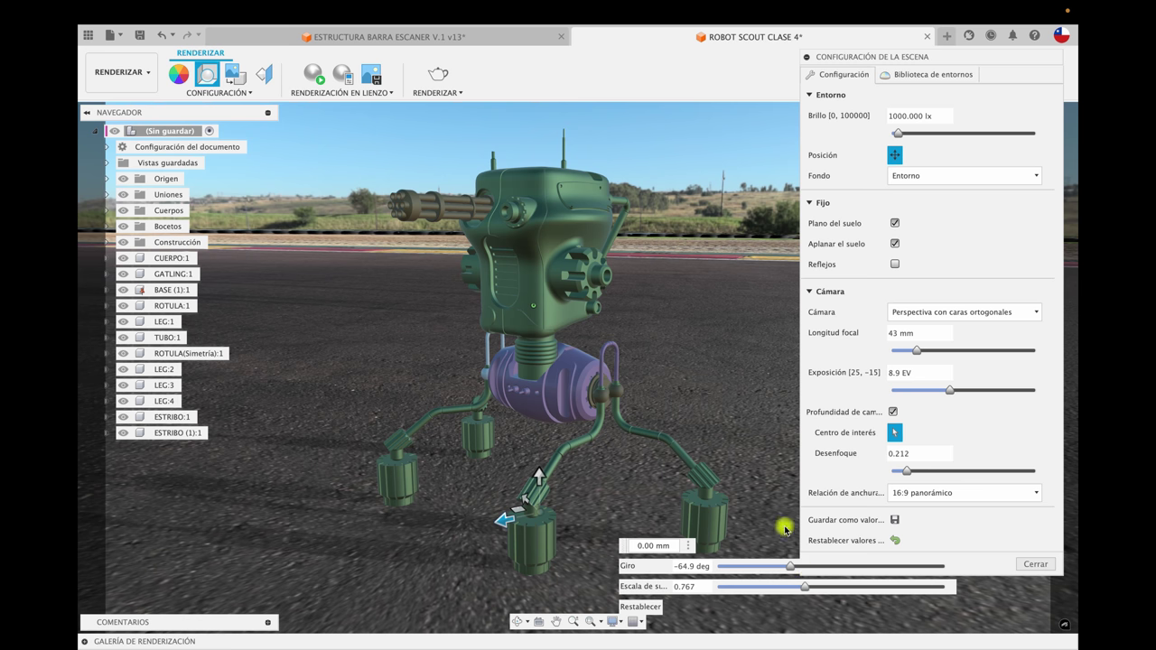
mouse_move(804, 587)
mouse_down()
mouse_move(724, 586)
mouse_move(756, 585)
mouse_up()
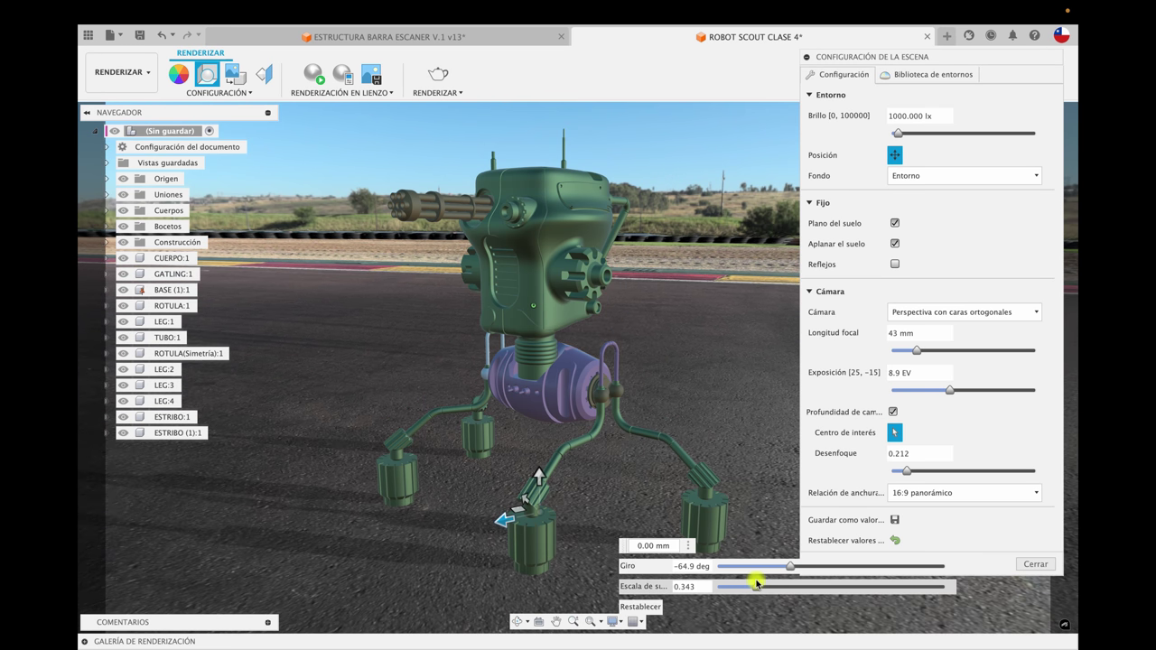
click(894, 244)
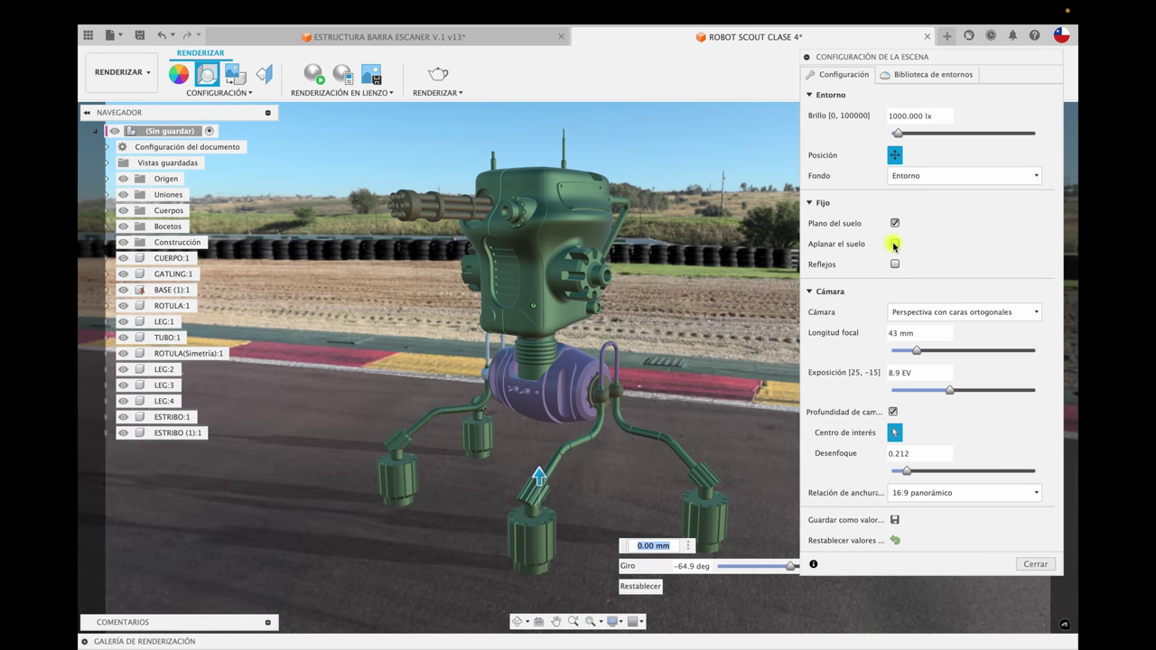
mouse_move(790, 566)
mouse_down()
mouse_move(686, 568)
mouse_move(894, 564)
mouse_move(823, 563)
mouse_up()
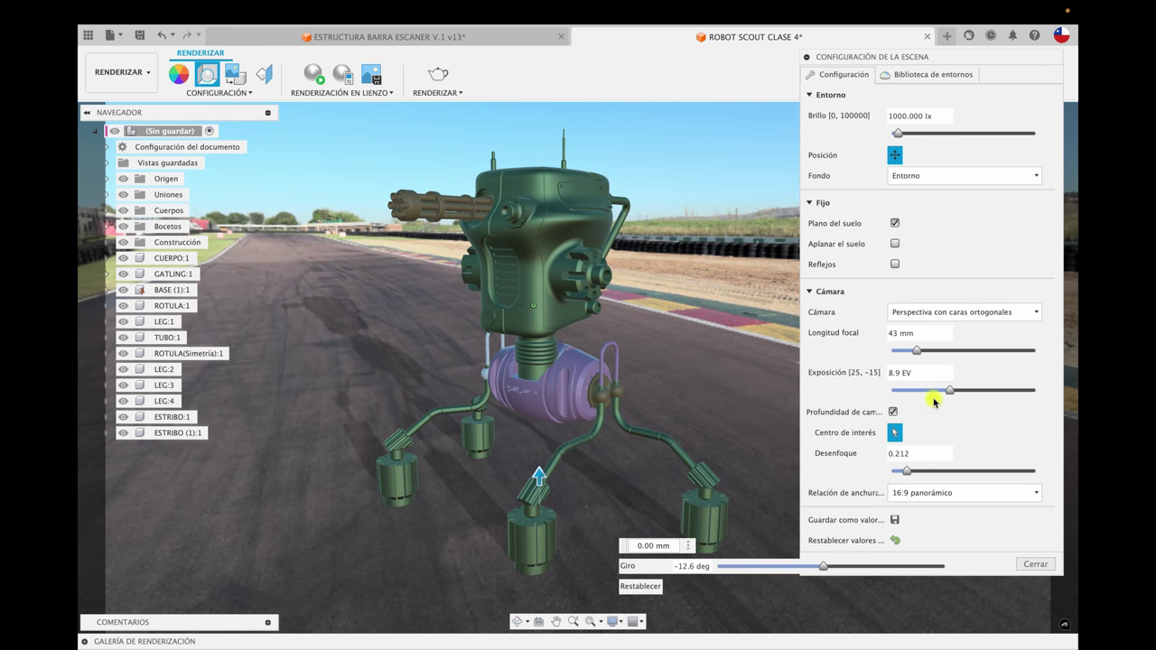
mouse_move(918, 352)
mouse_down()
mouse_move(900, 350)
mouse_move(946, 350)
mouse_up()
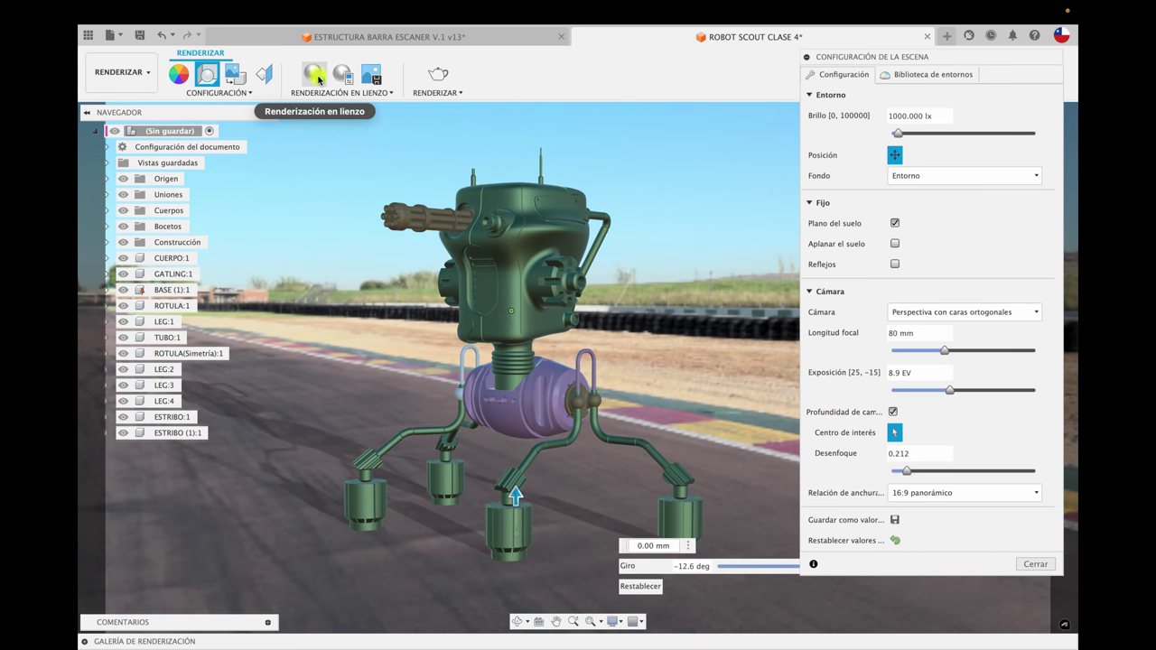
Run a ray-traced in-canvas render of the robot on the race track to iteration 33
click(313, 74)
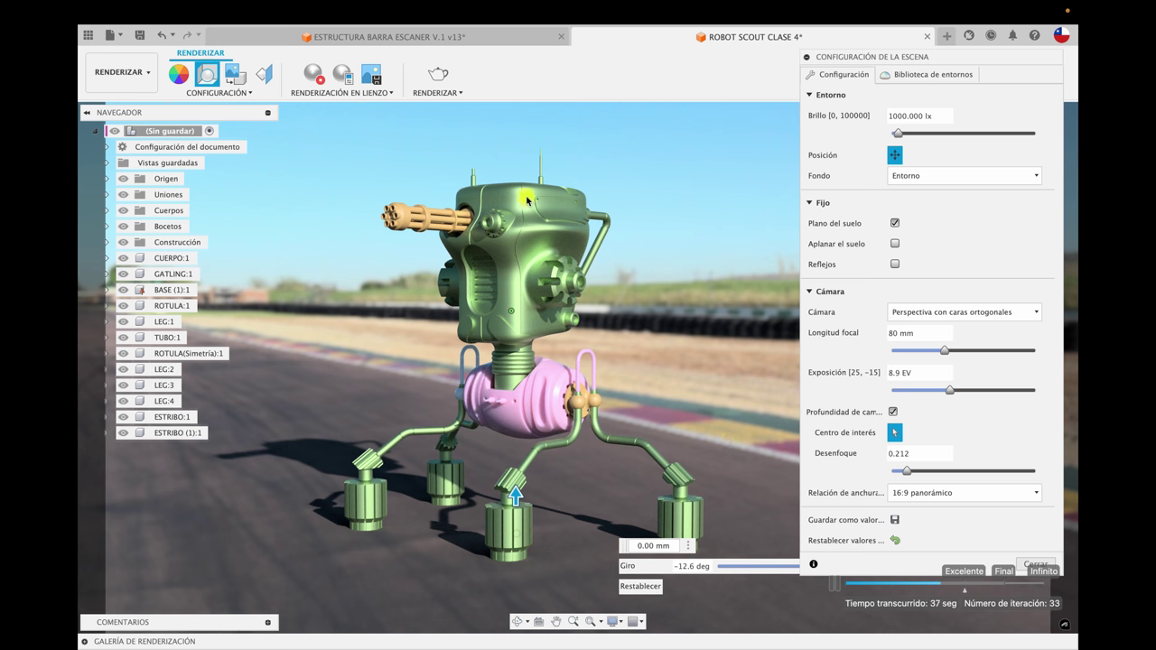
Capture the render and save it as the PNG 'ROBOT SCOUT CLASE 47' in Downloads
click(374, 78)
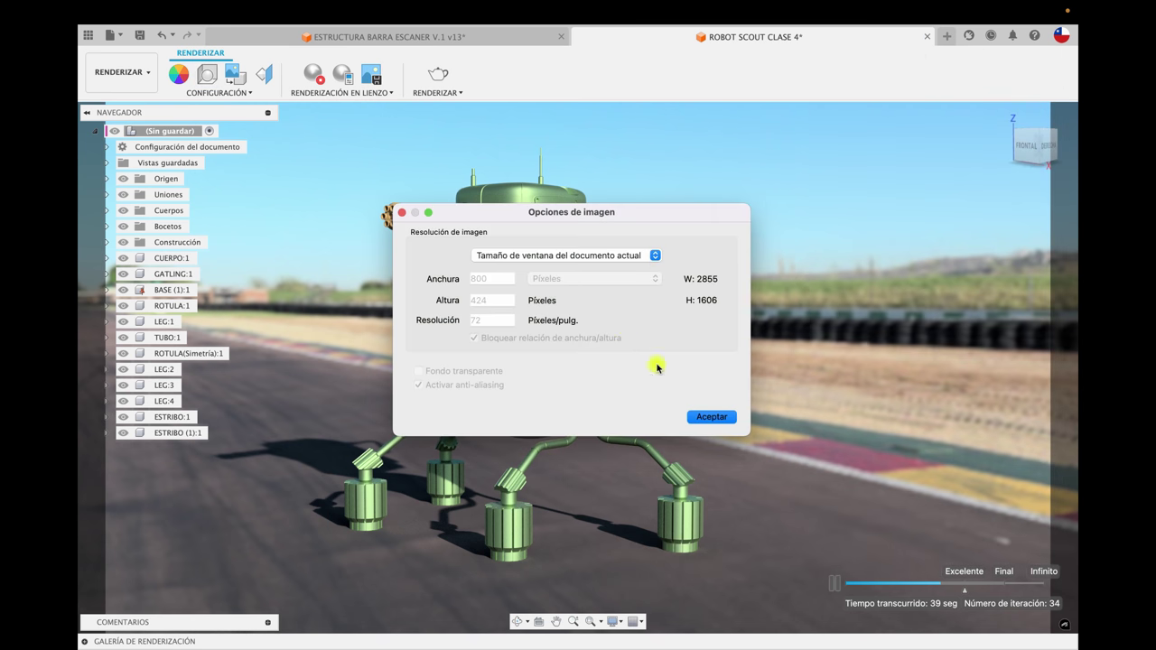
click(711, 417)
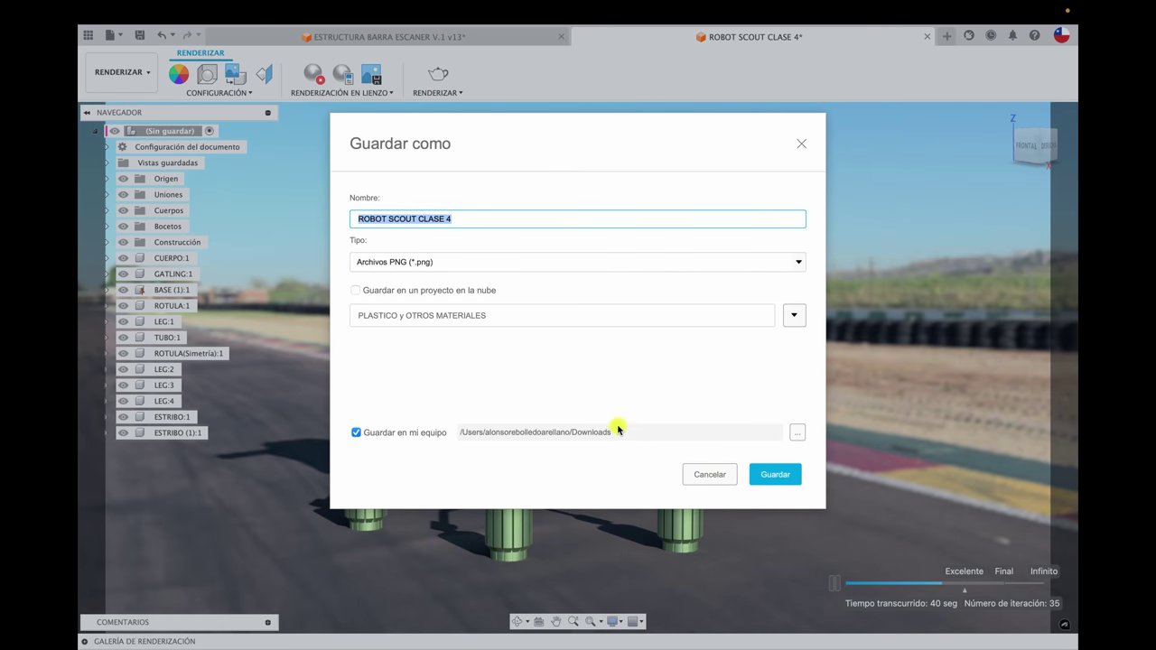
click(464, 219)
text(7)
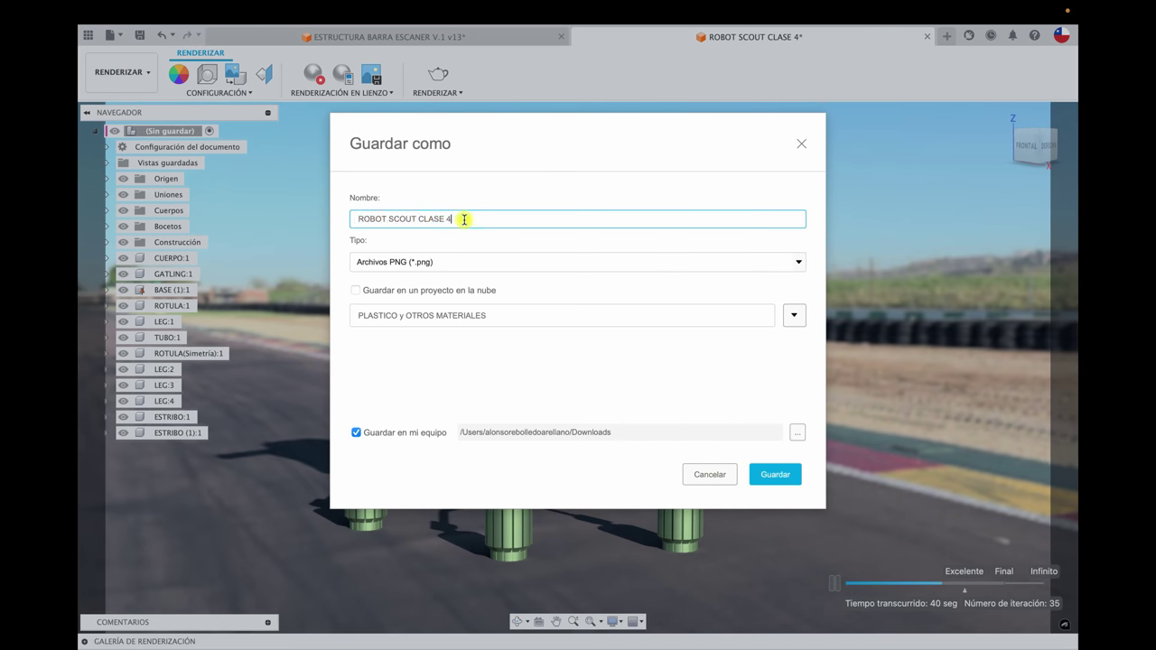
click(779, 475)
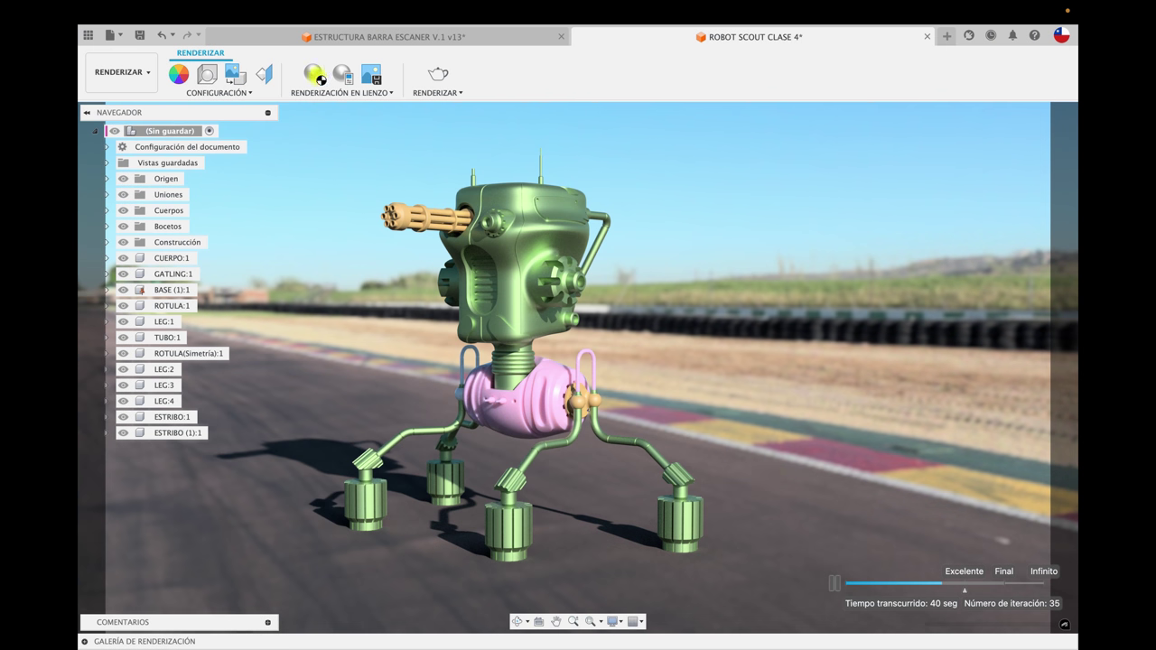
click(315, 74)
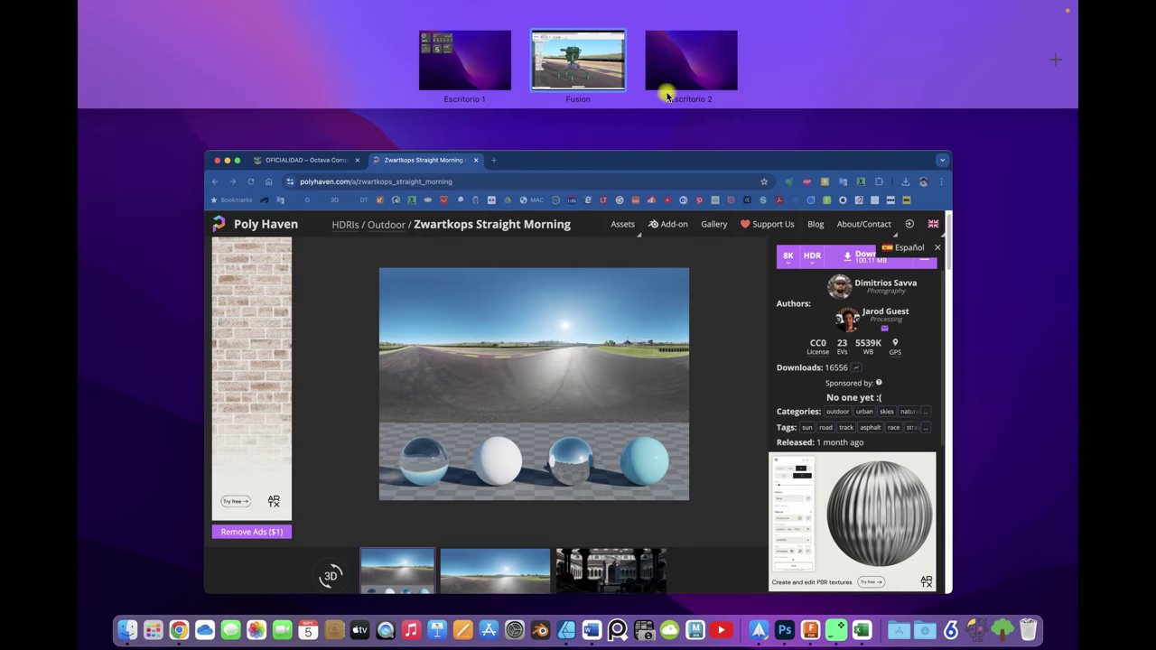
Switch to the desktop space and briefly view the earlier ROBOT SCOUT CLASE 4.png render
click(663, 90)
double_click(893, 76)
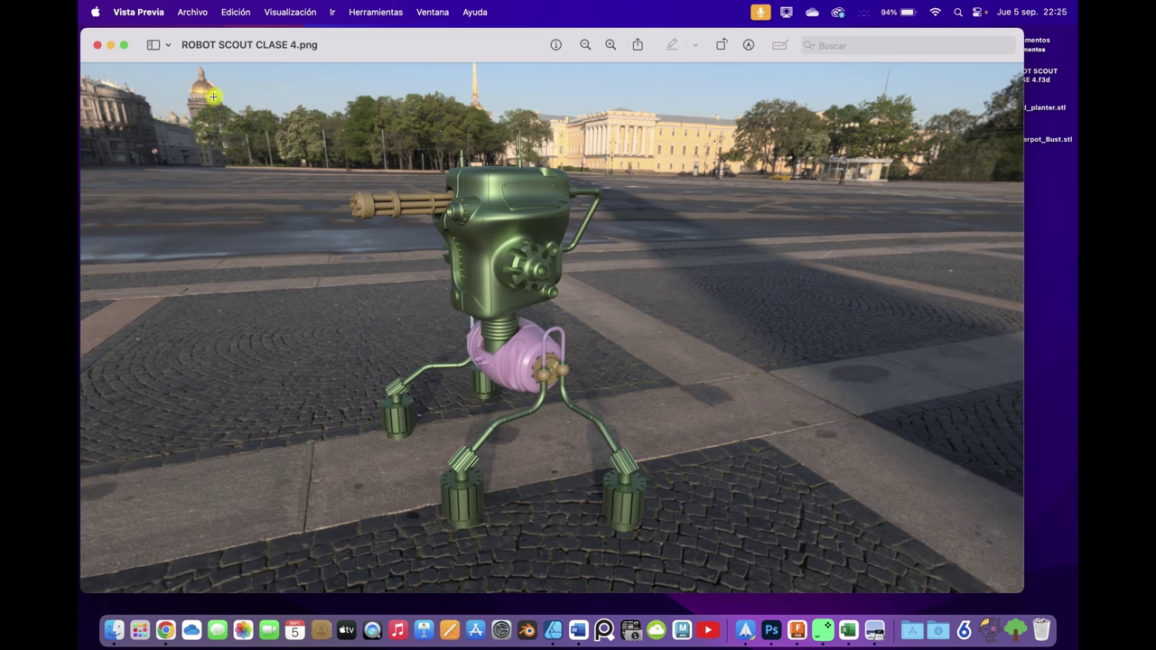
click(96, 45)
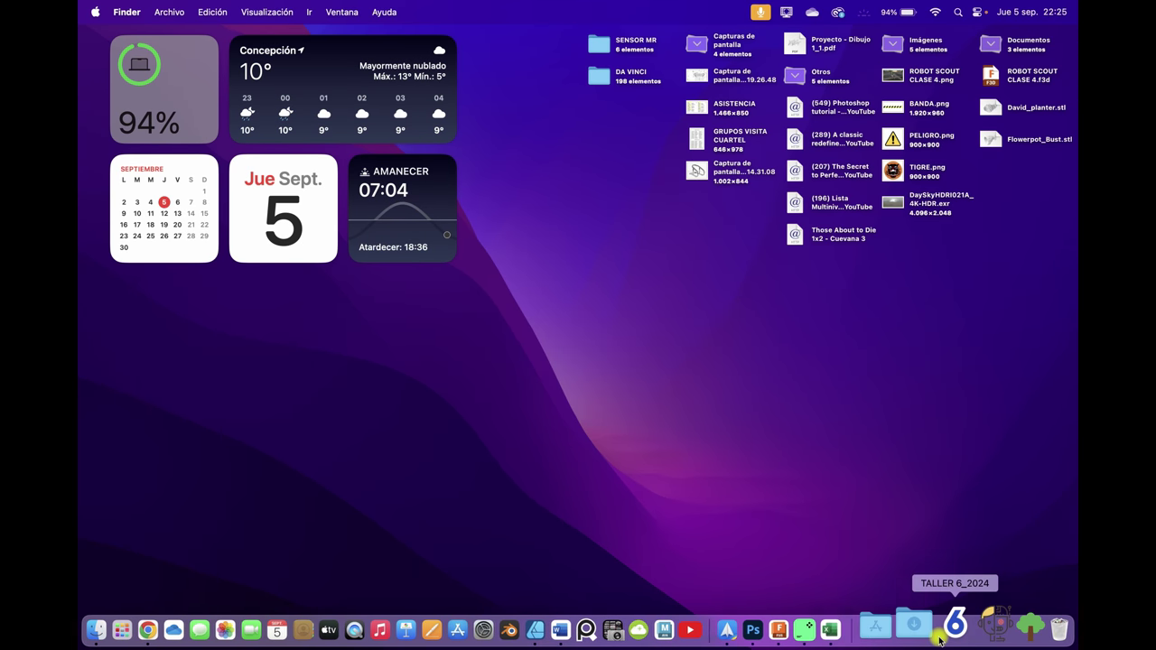
Move ROBOT SCOUT CLASE 47.png from Downloads to the desktop and inspect it in Preview
click(927, 632)
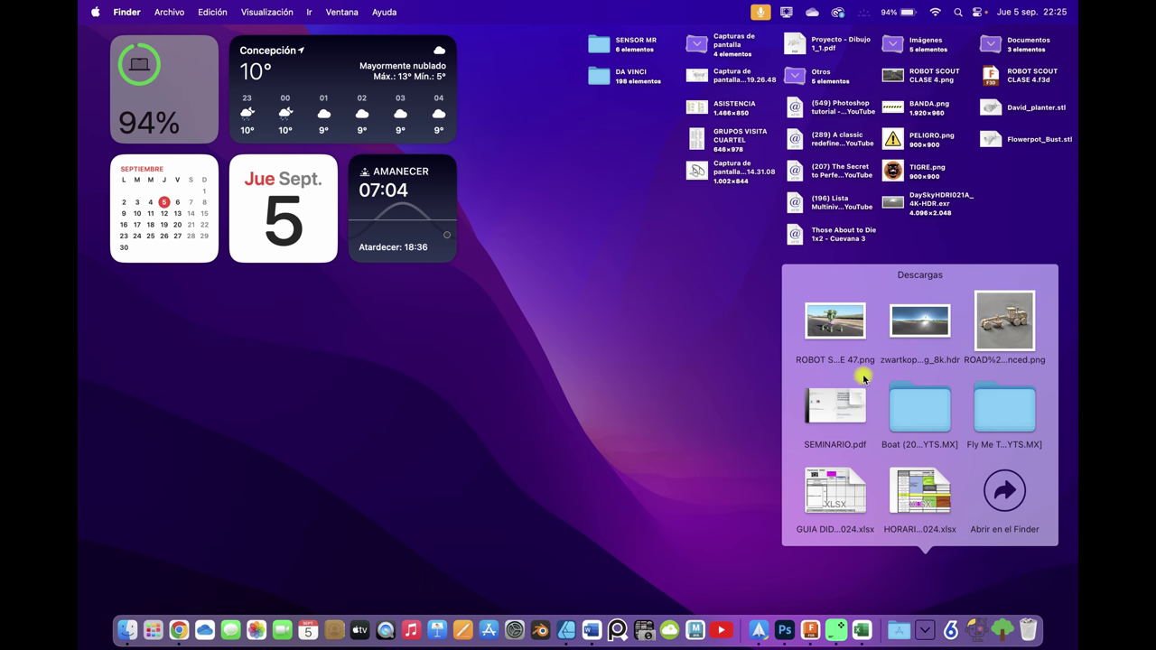
drag(835, 320, 676, 327)
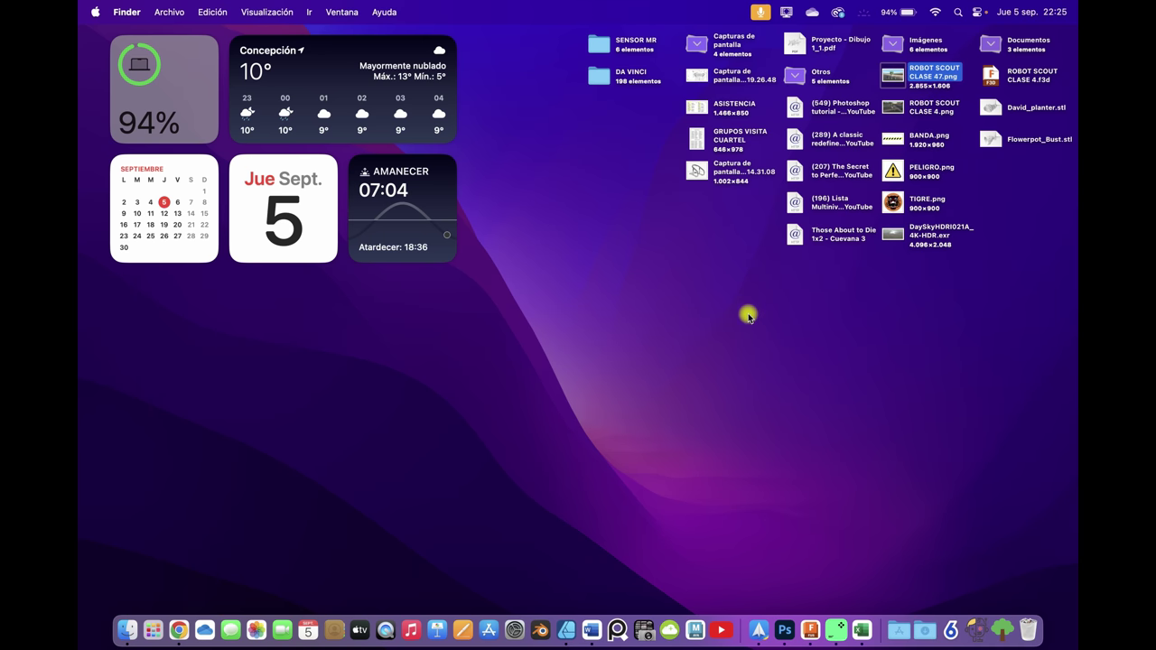
double_click(895, 78)
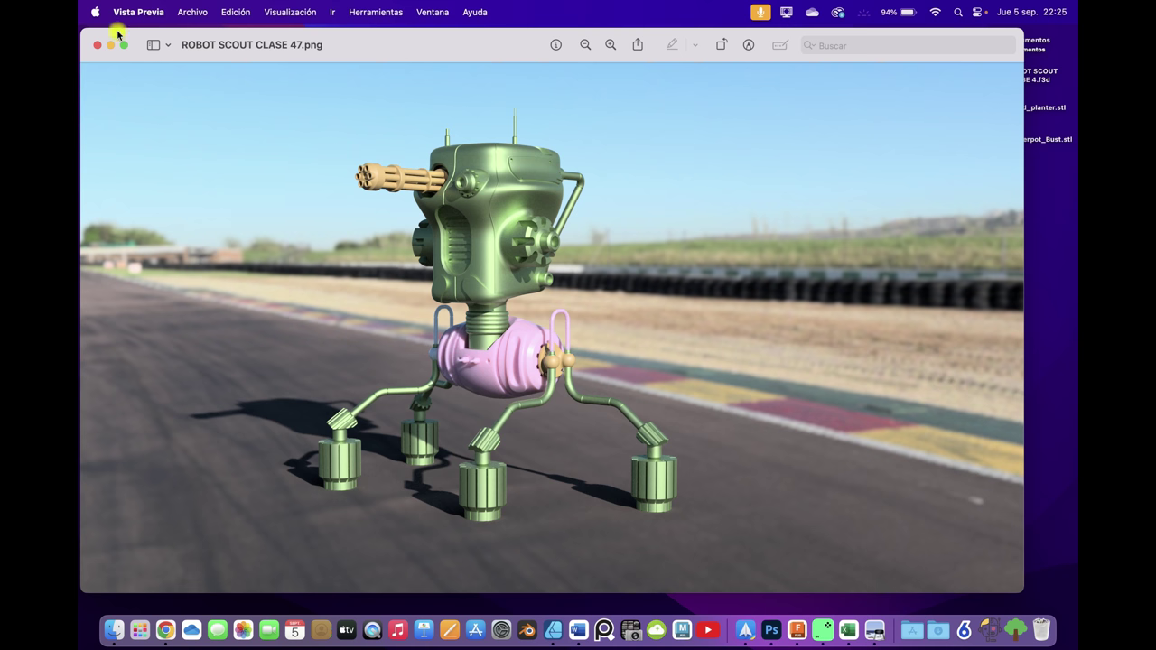
click(98, 46)
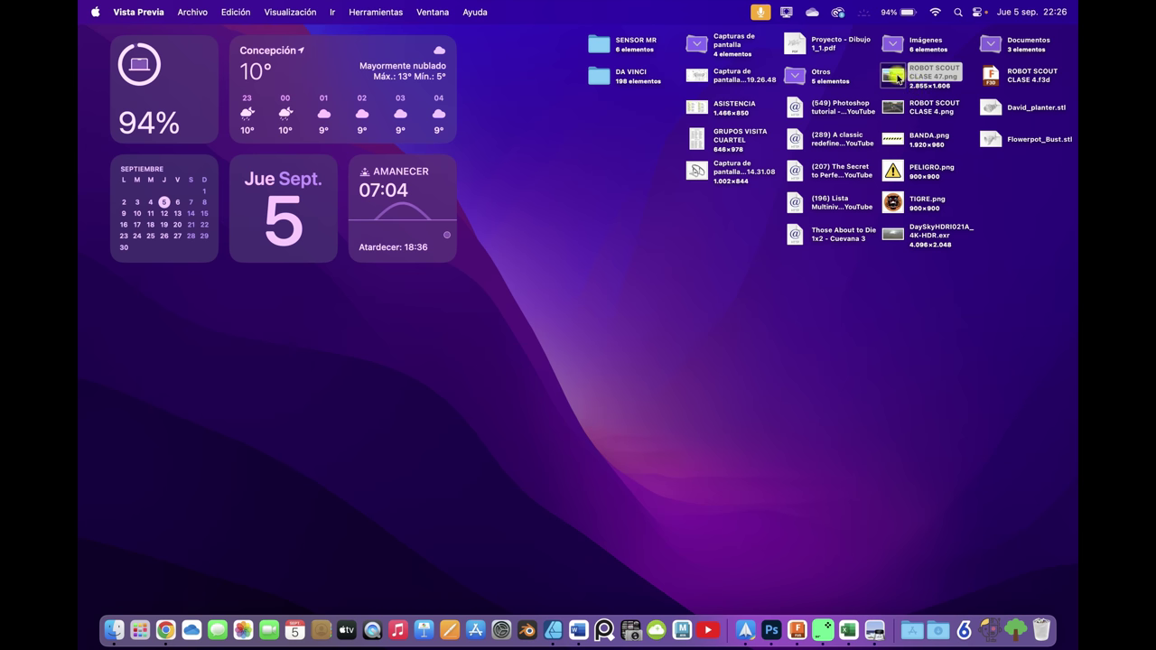
double_click(897, 78)
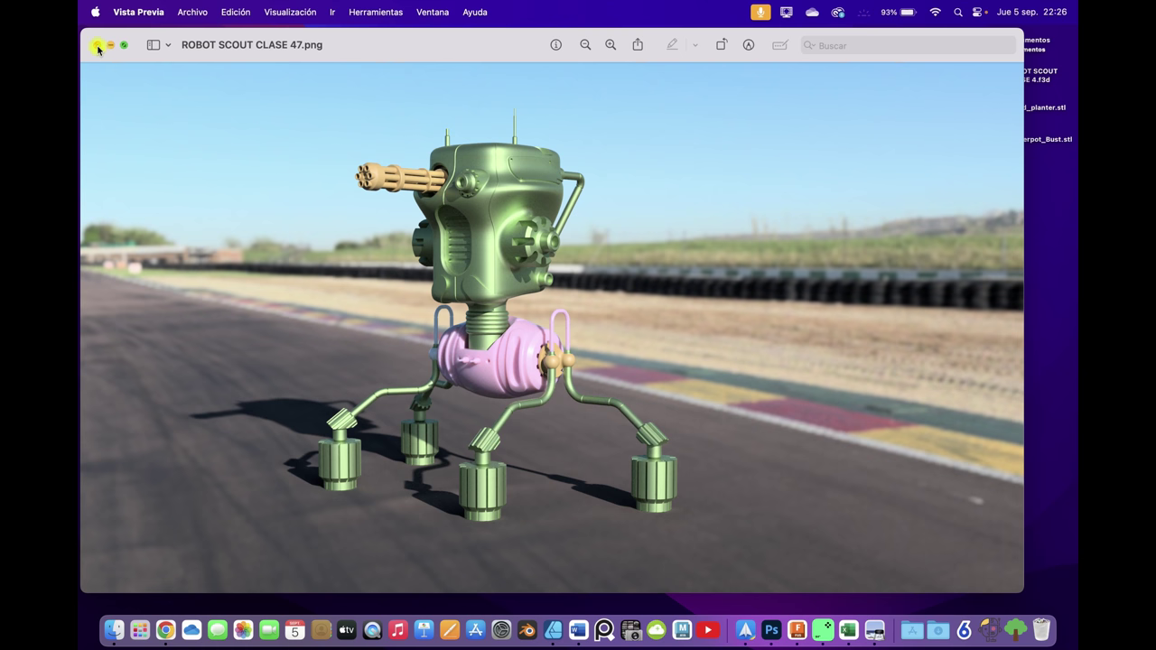
click(99, 45)
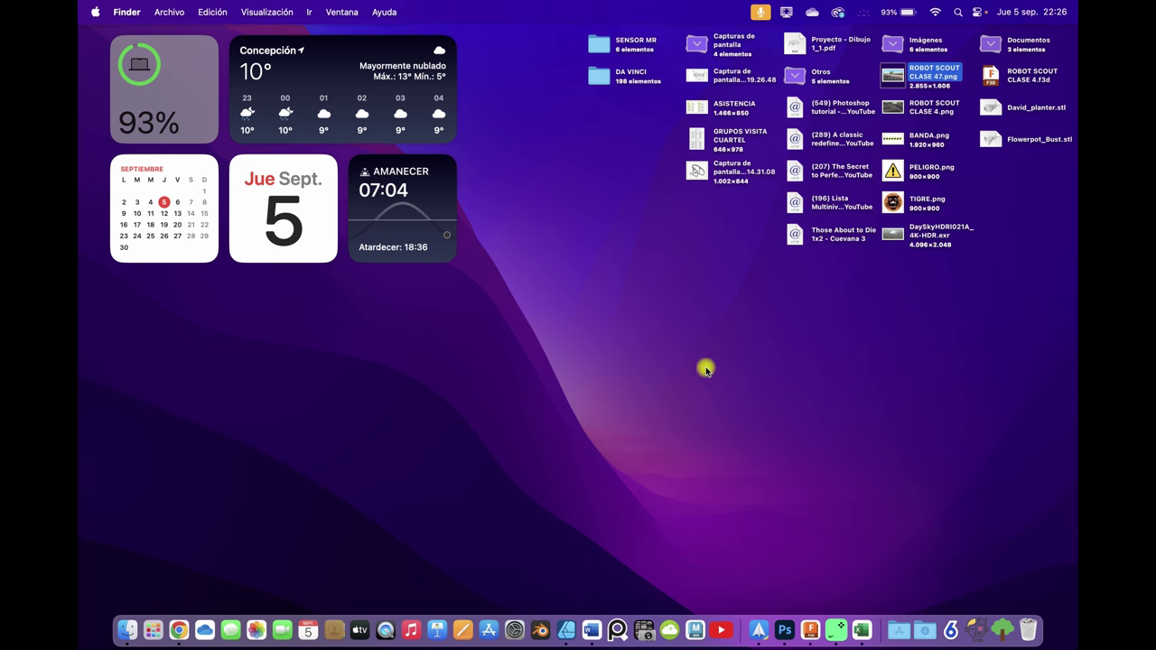
click(168, 600)
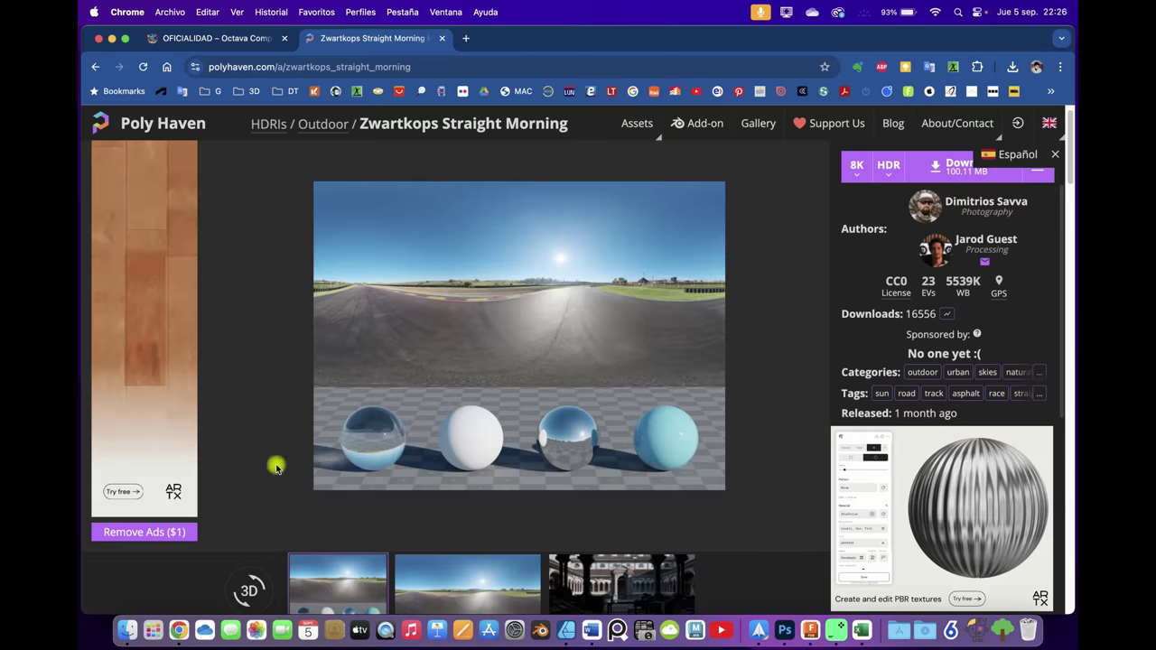
Search 'KREA AI' in a new Chrome tab and open the krea.ai Enhancer page
click(466, 38)
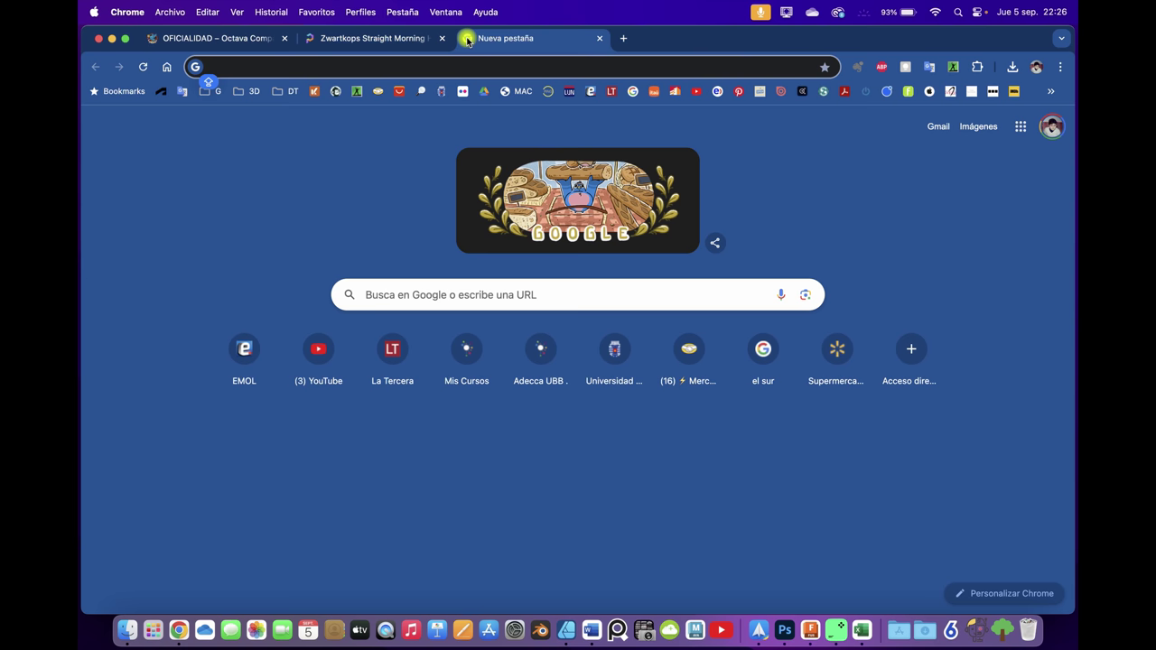
text(KREA AI)
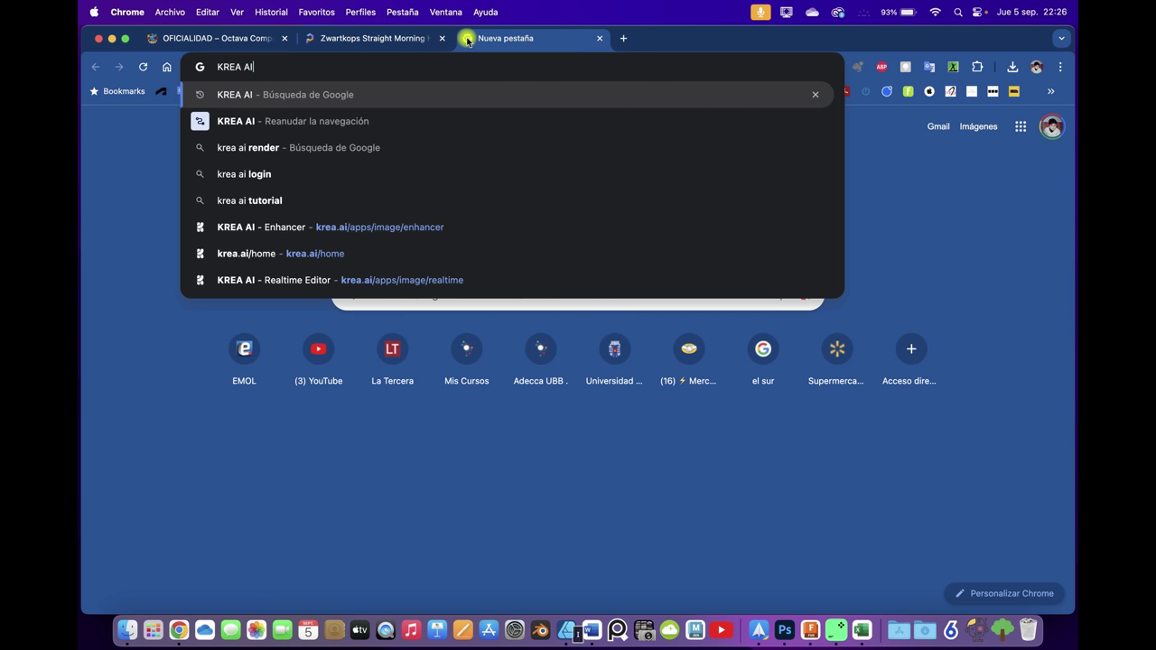
key(Return)
click(232, 330)
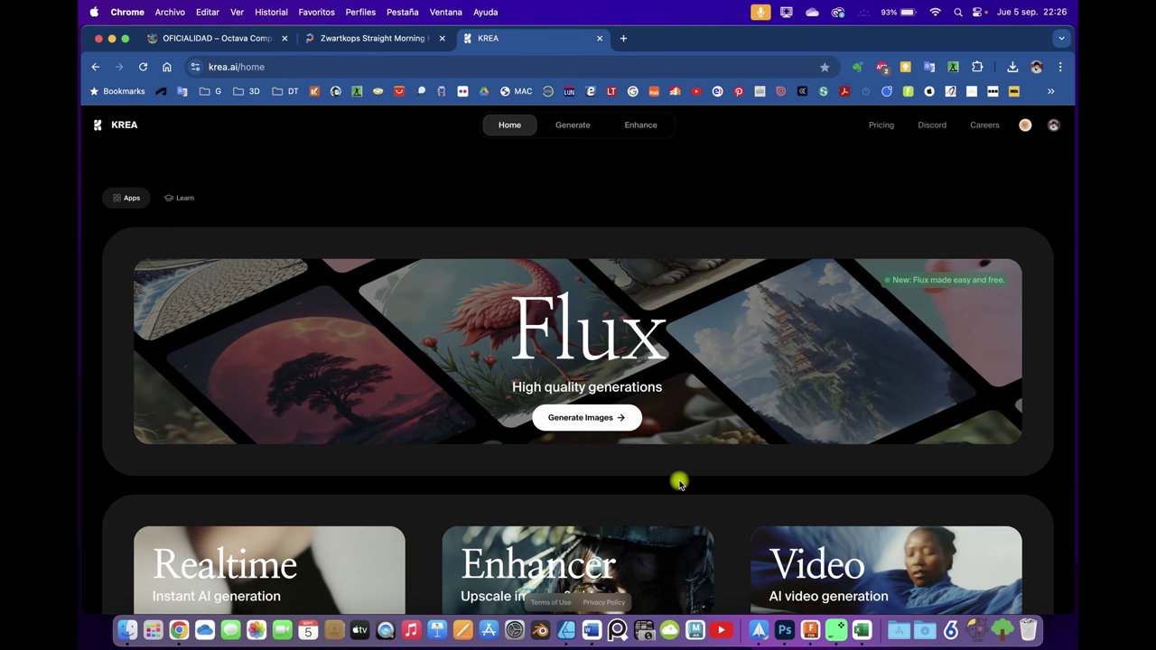
click(644, 127)
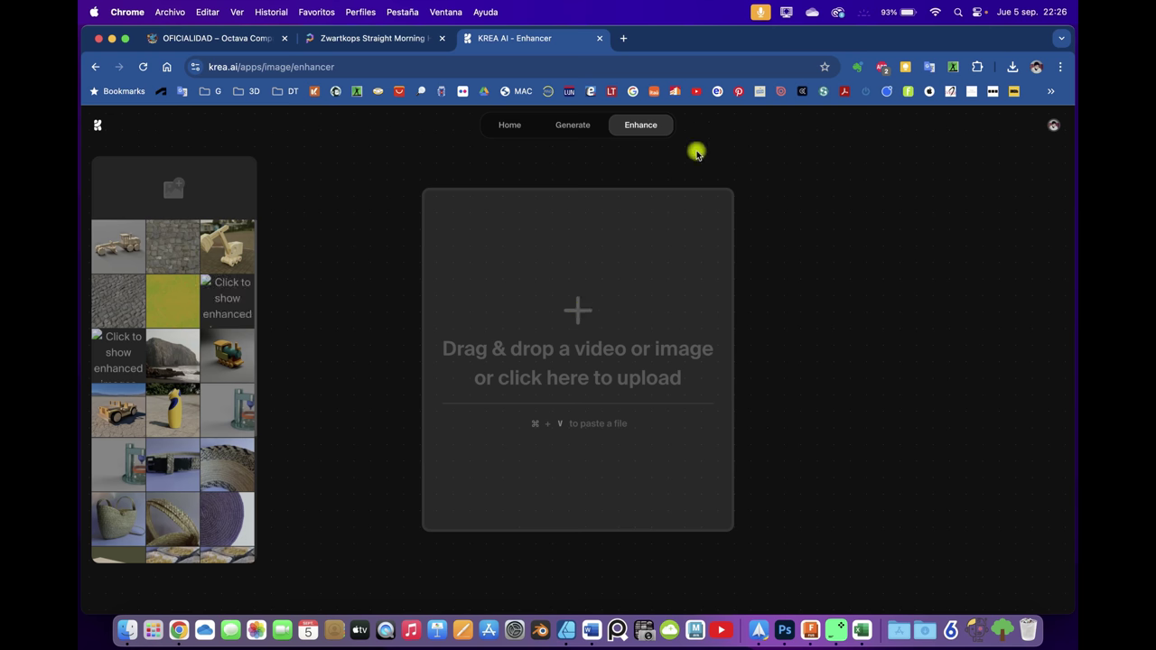
mouse_move(809, 36)
mouse_down()
mouse_move(775, 234)
mouse_move(769, 163)
mouse_up()
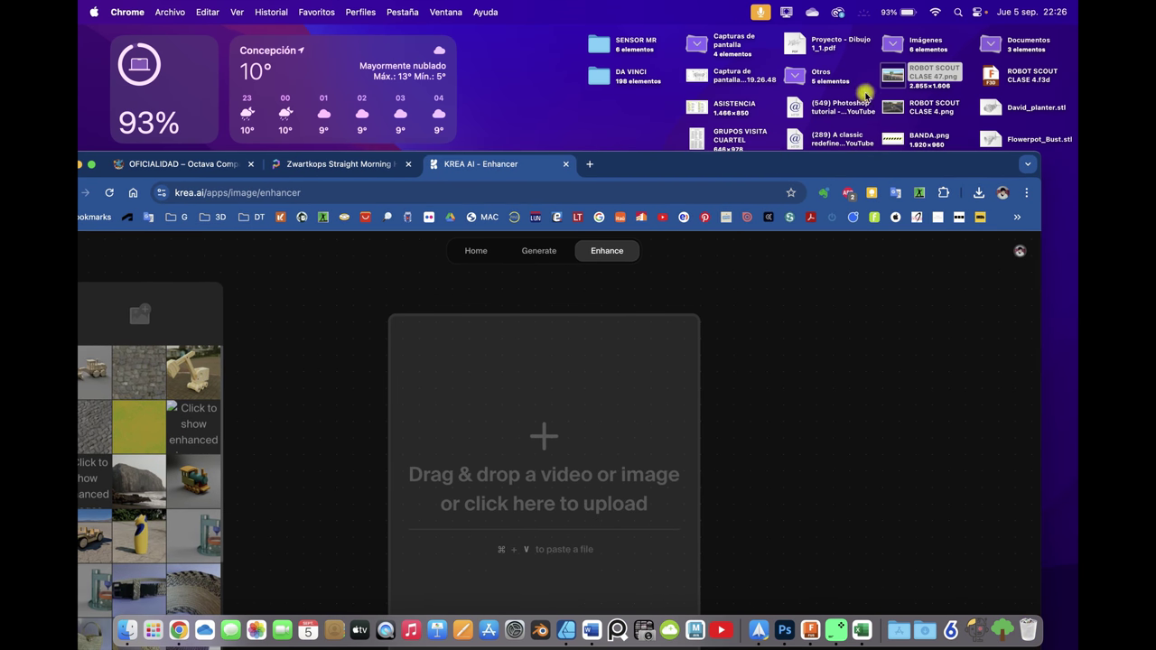
Upload the robot render to the Enhancer and settle on 2x upscaling after trying 4x and 8x
drag(893, 76, 588, 395)
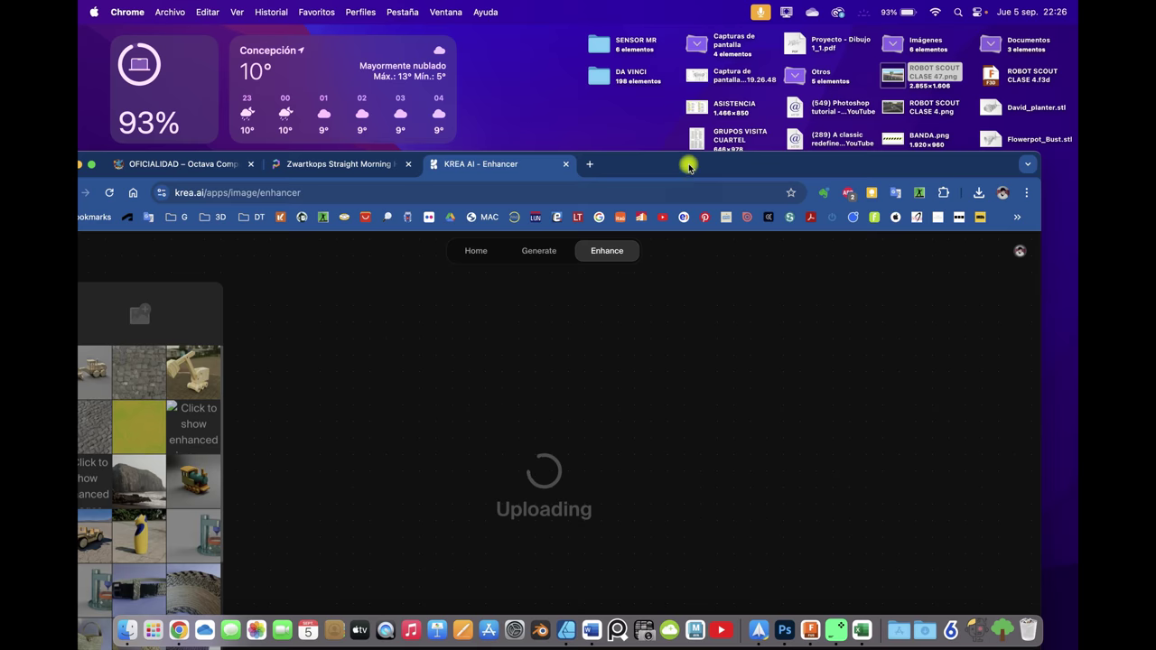
drag(687, 166, 725, 4)
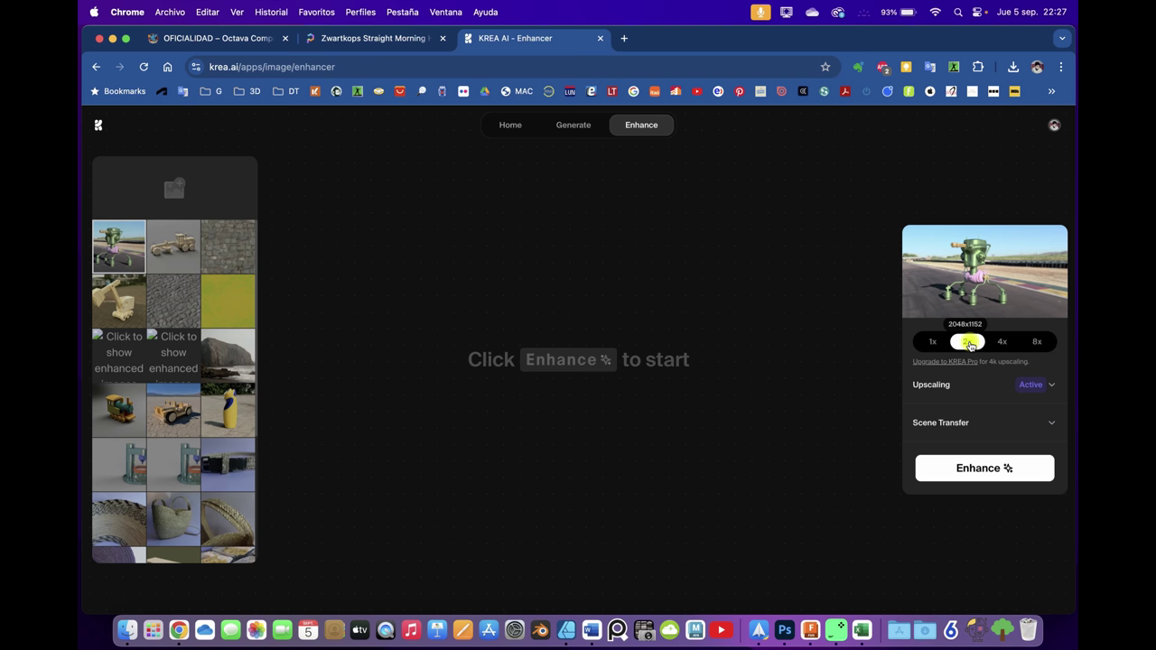
click(1001, 336)
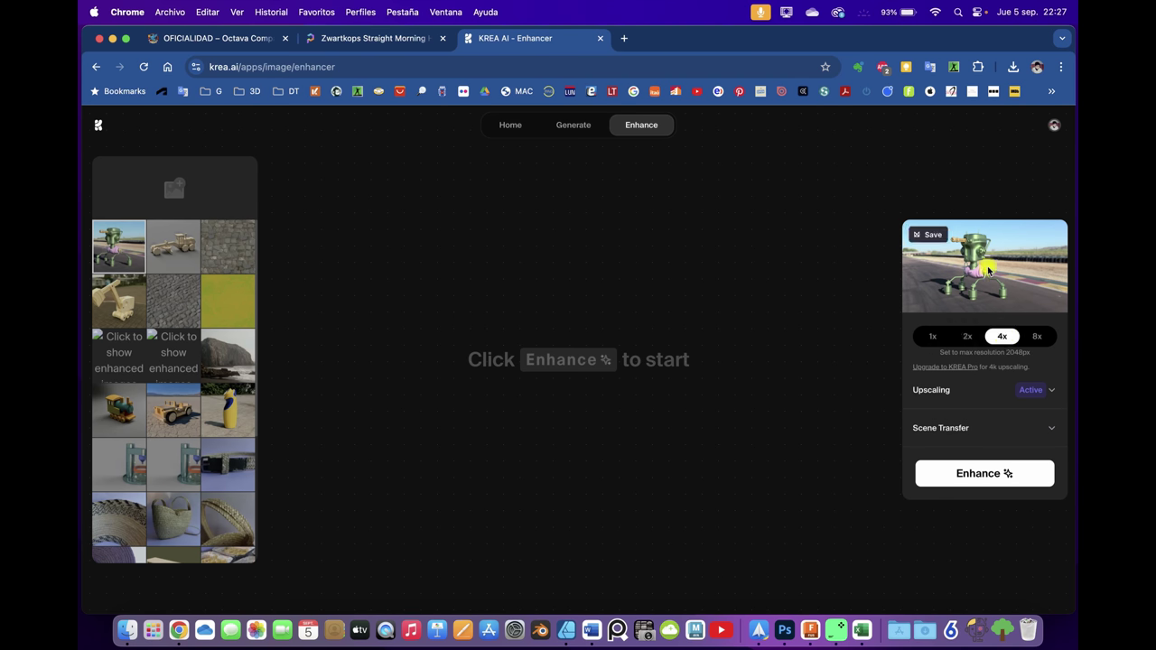
click(967, 336)
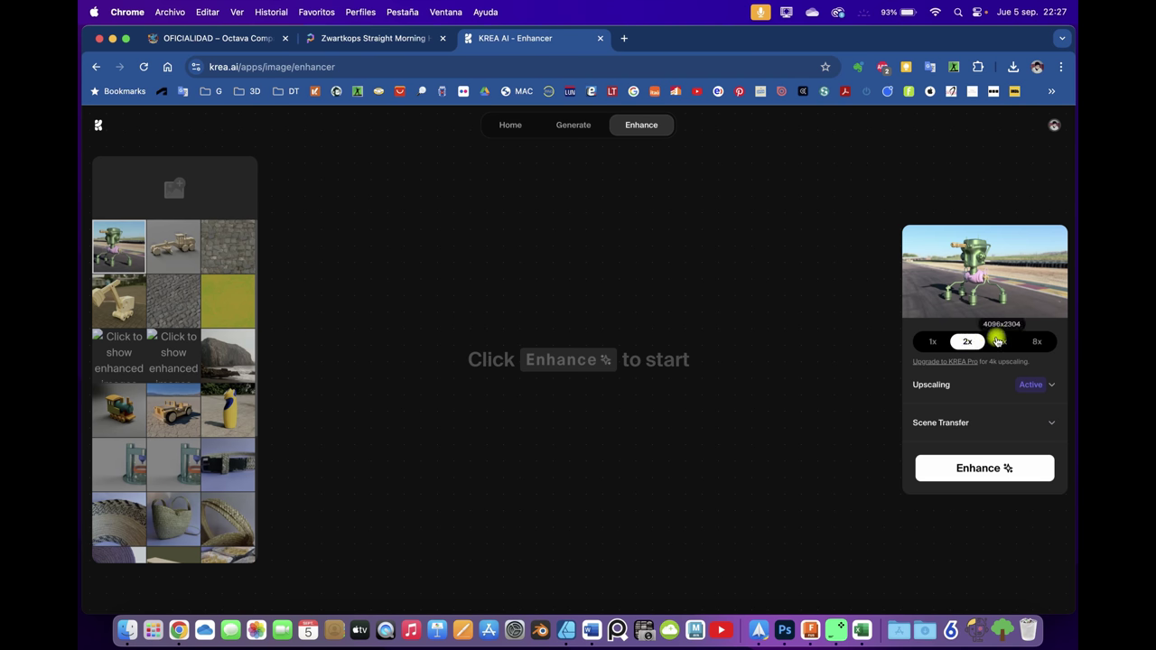
click(1001, 336)
click(1036, 336)
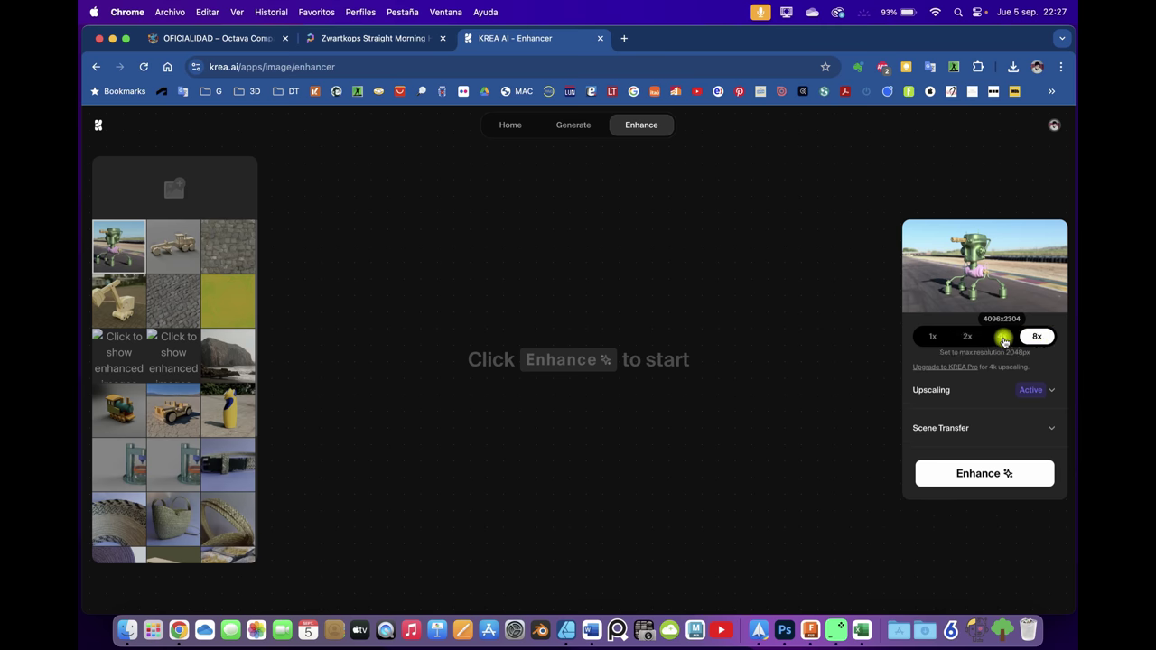
click(1002, 337)
mouse_move(984, 267)
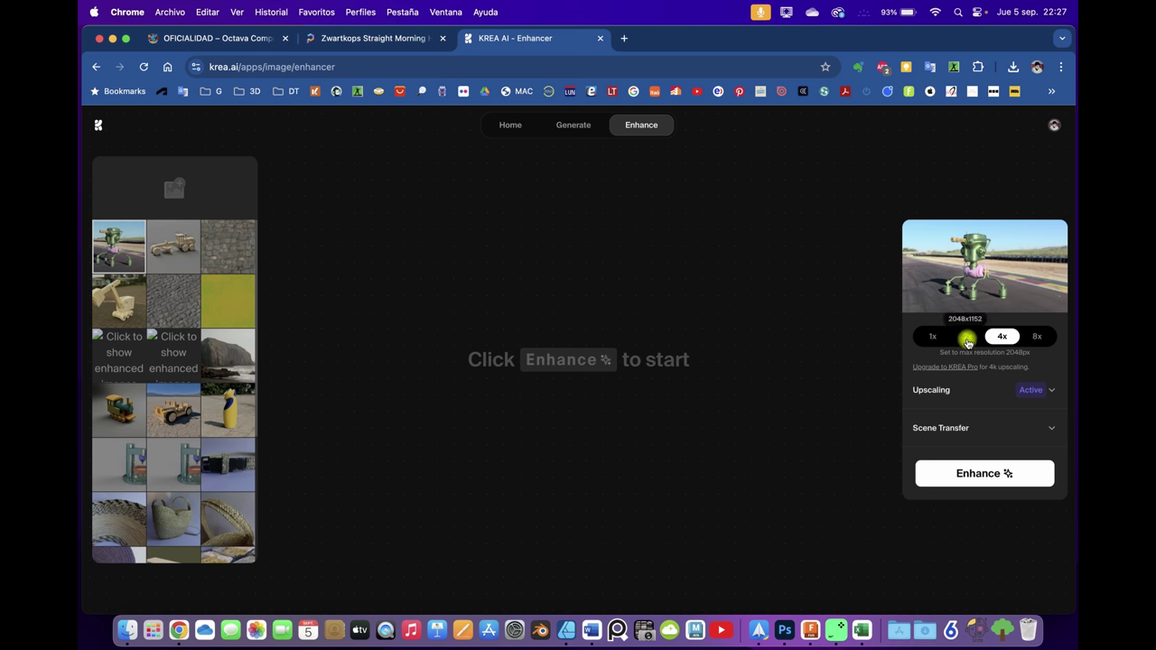
click(967, 341)
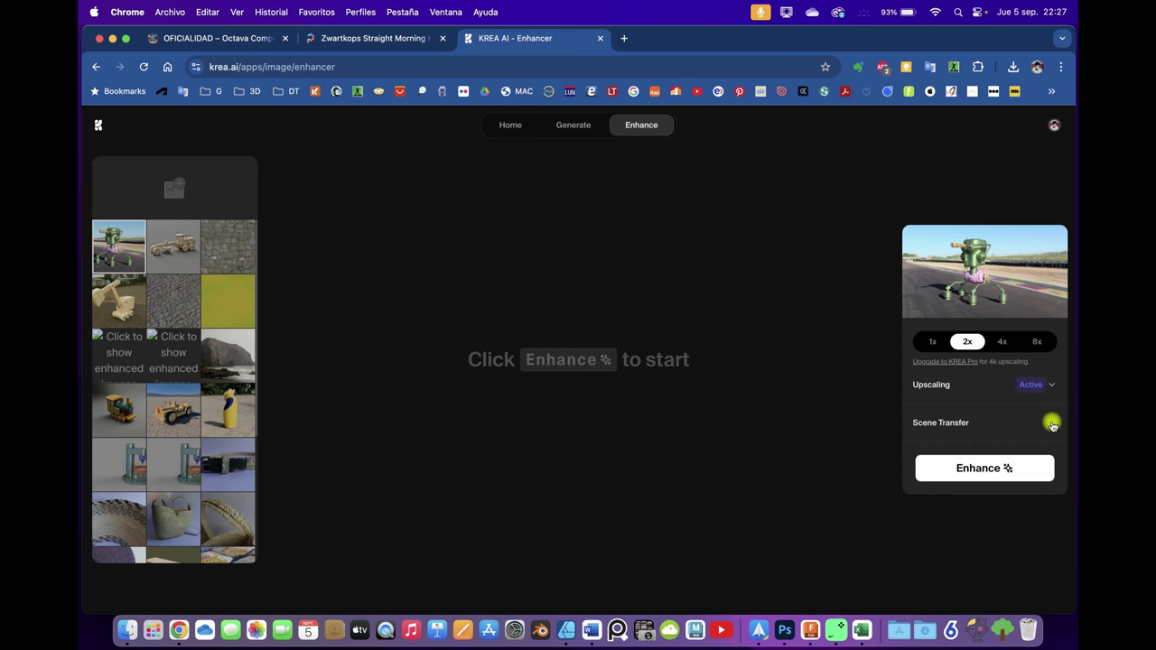
Leave Scene Transfer switched off and start enhancing the render
click(1052, 427)
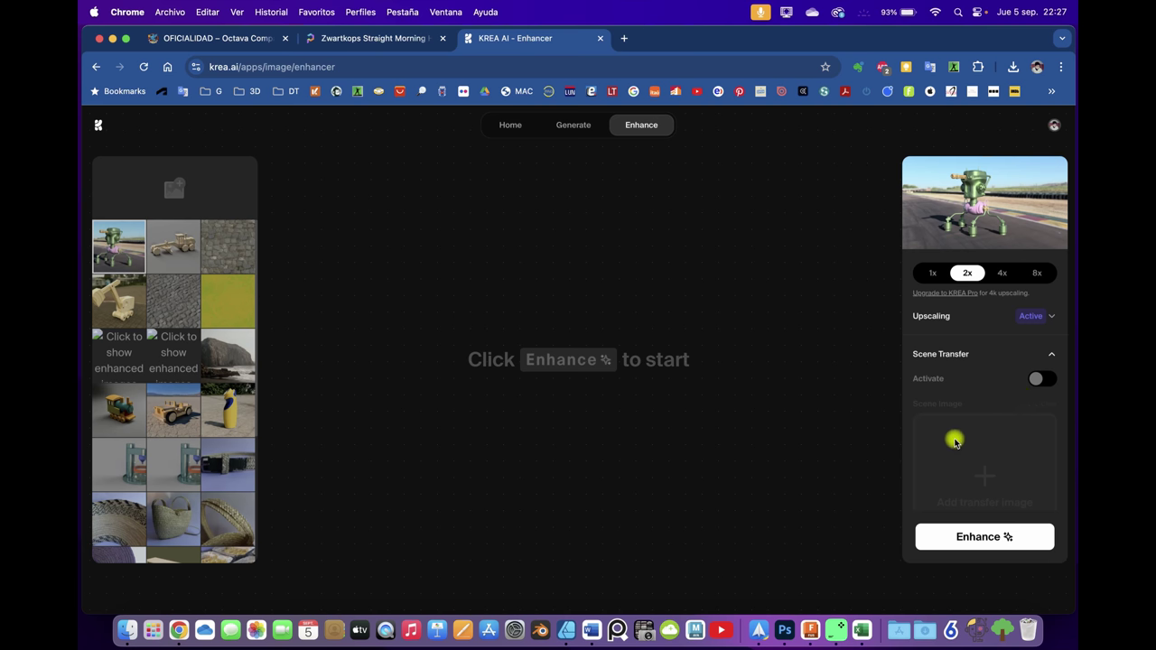
click(1043, 378)
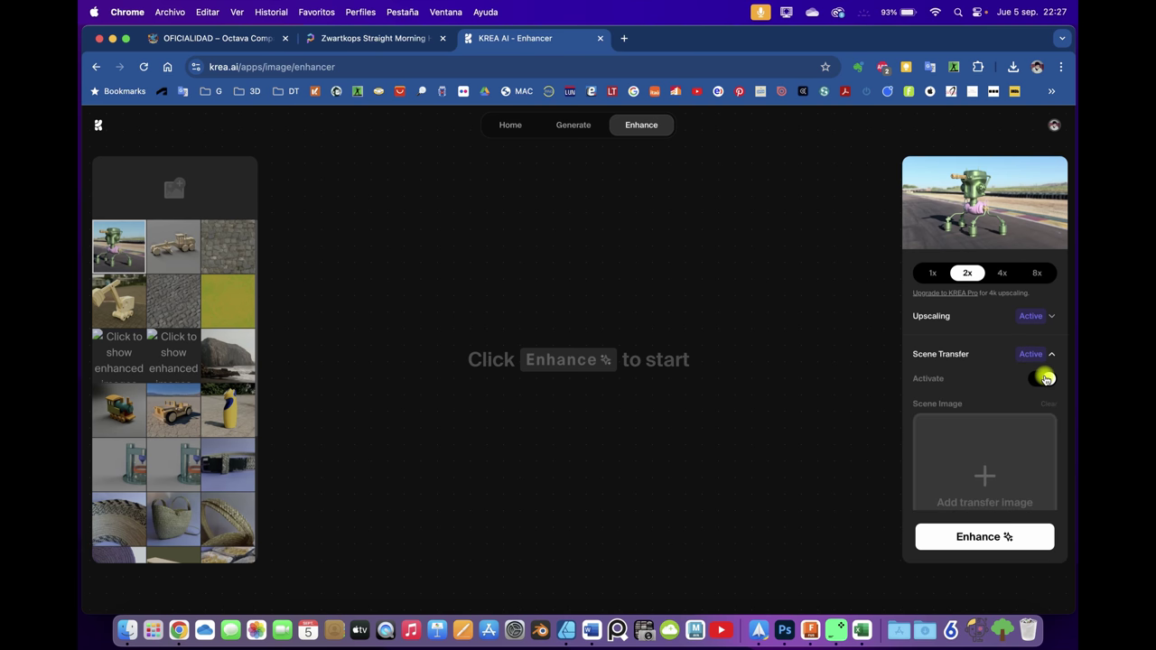
click(1045, 378)
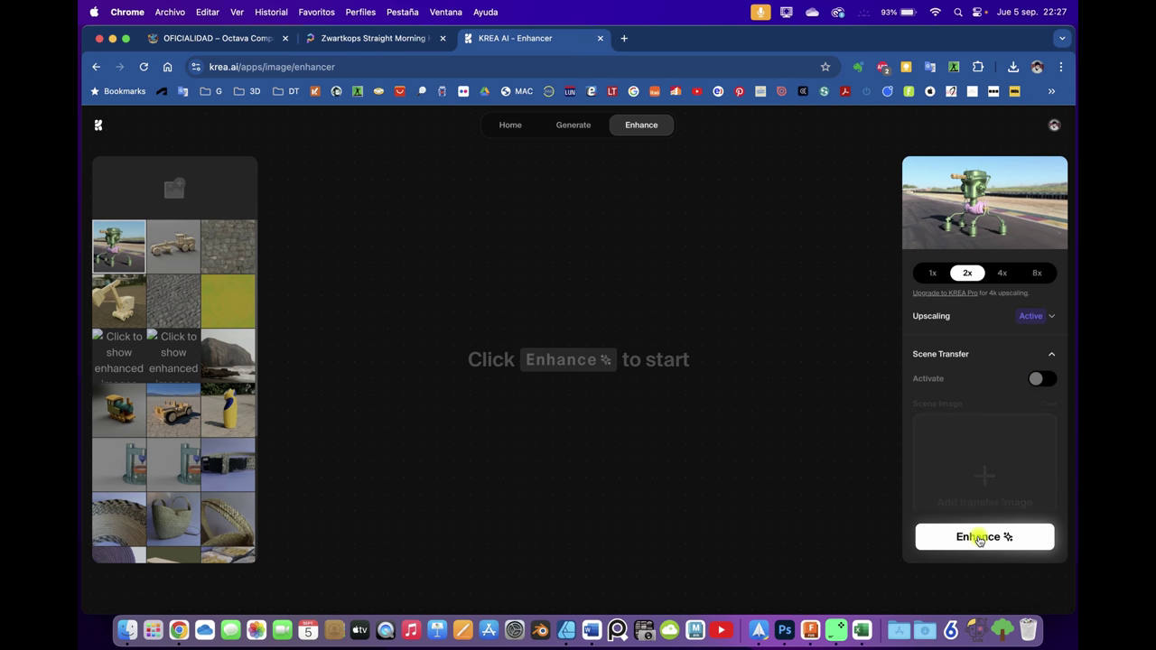
click(978, 538)
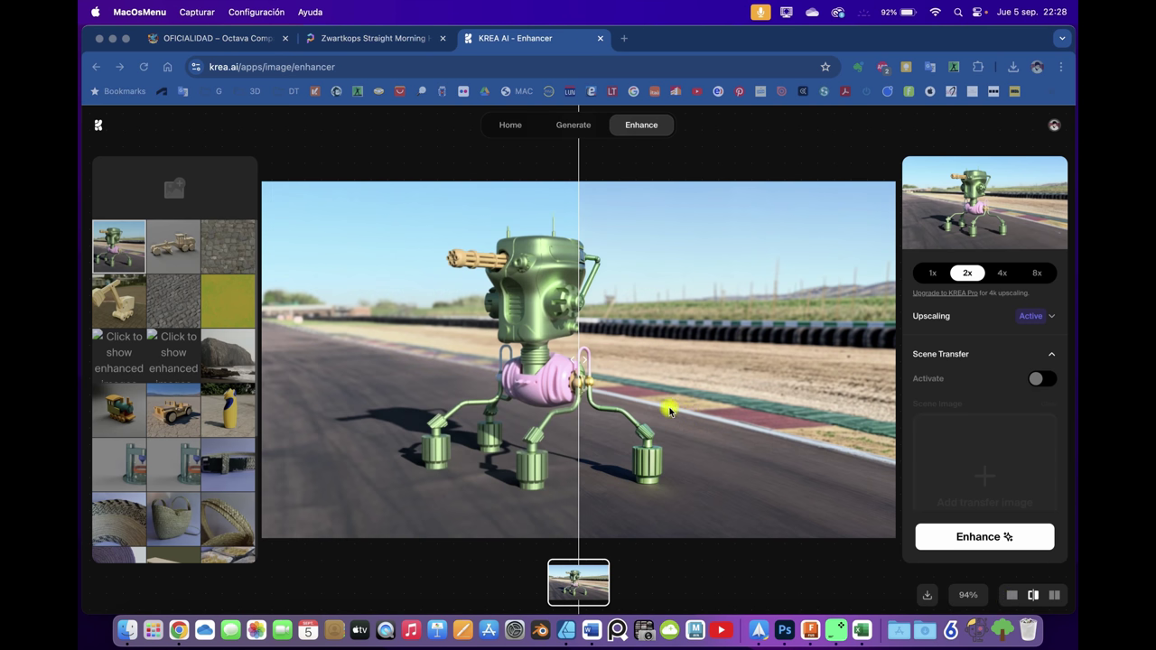
Compare the original and enhanced robot by sweeping the before/after divider
click(581, 370)
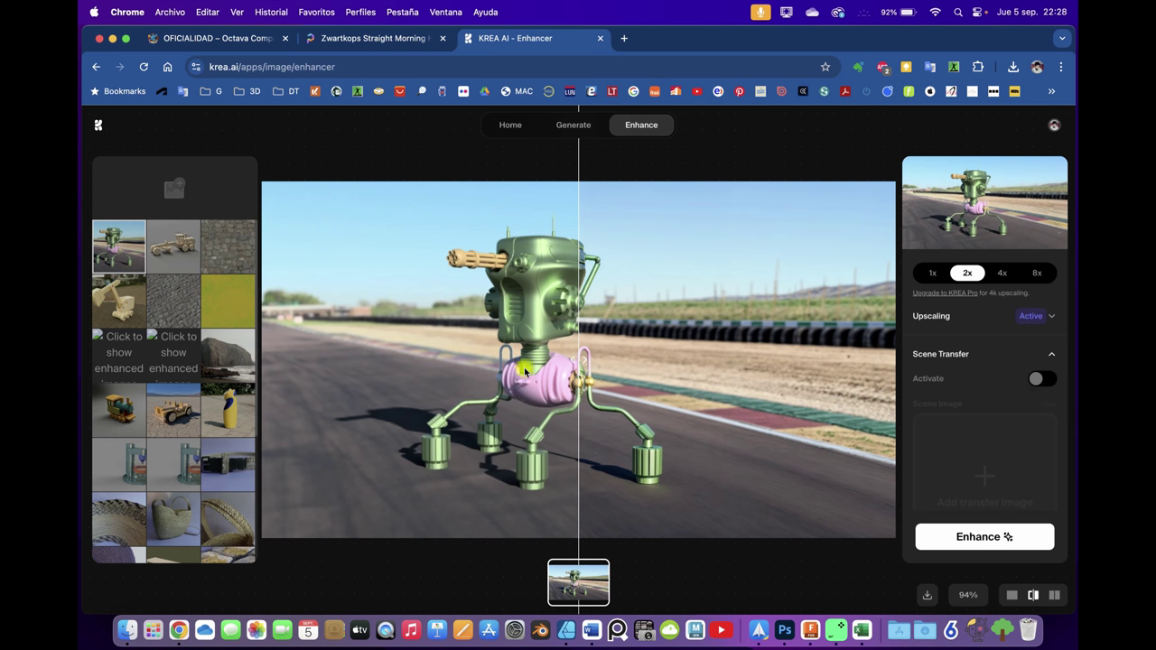
mouse_move(572, 363)
mouse_down()
mouse_move(493, 370)
mouse_move(555, 372)
mouse_move(508, 376)
mouse_move(533, 382)
mouse_up()
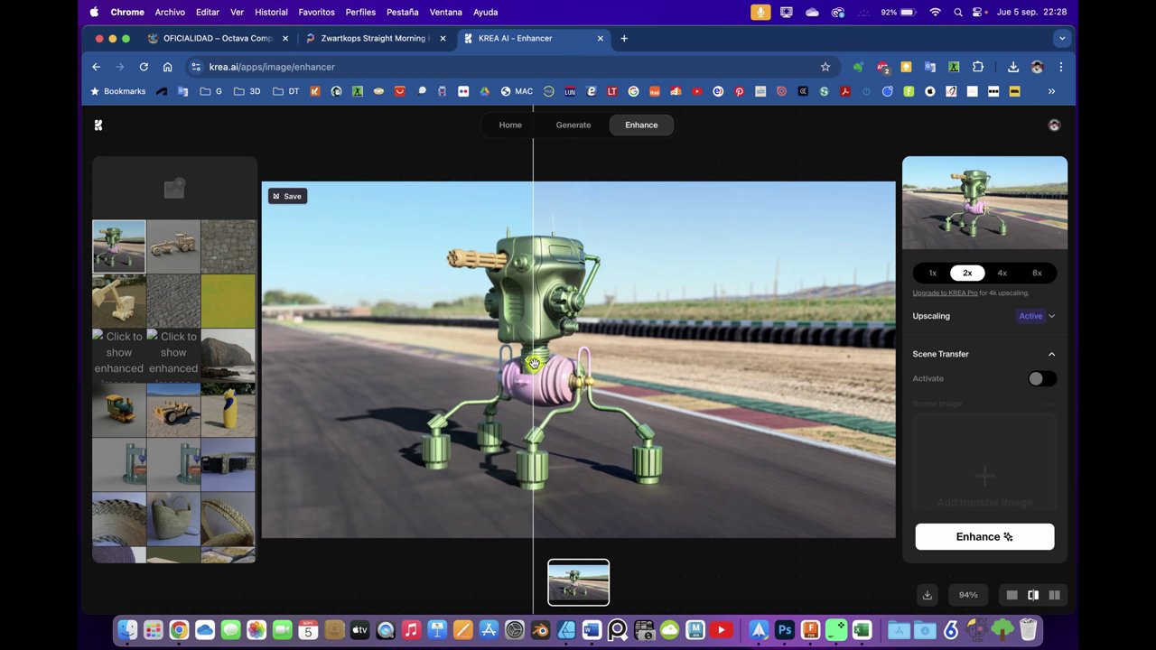
mouse_move(534, 364)
mouse_down()
mouse_move(446, 374)
mouse_move(652, 375)
mouse_move(392, 367)
mouse_move(619, 366)
mouse_move(523, 375)
mouse_move(538, 389)
mouse_up()
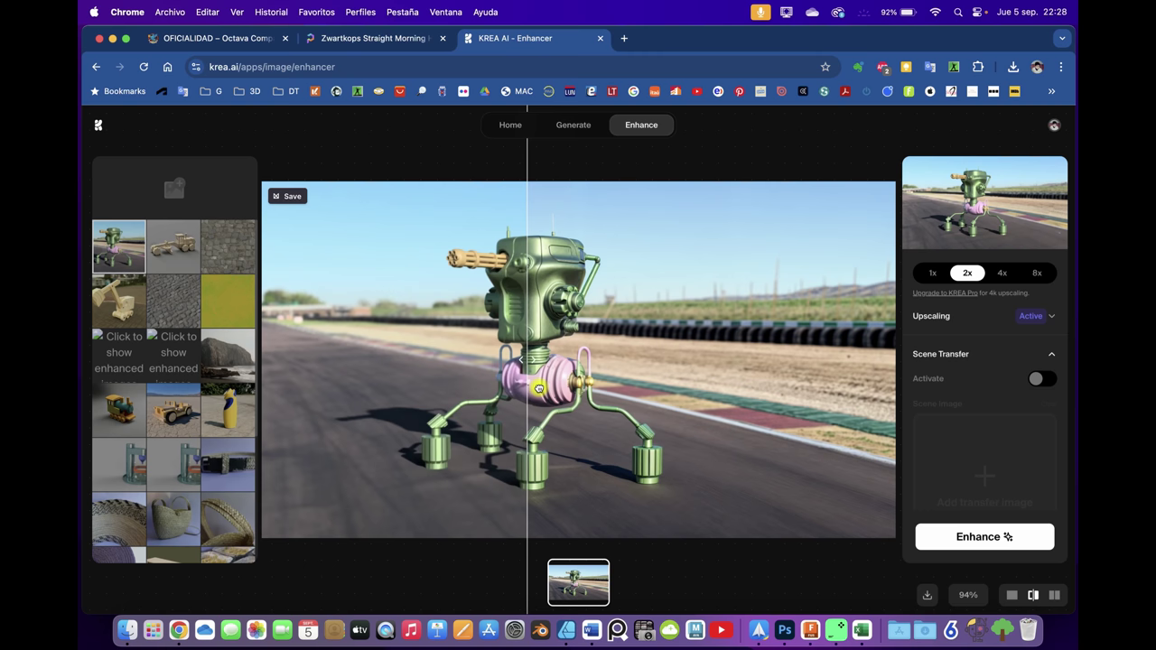
scroll(975, 424, down, 3)
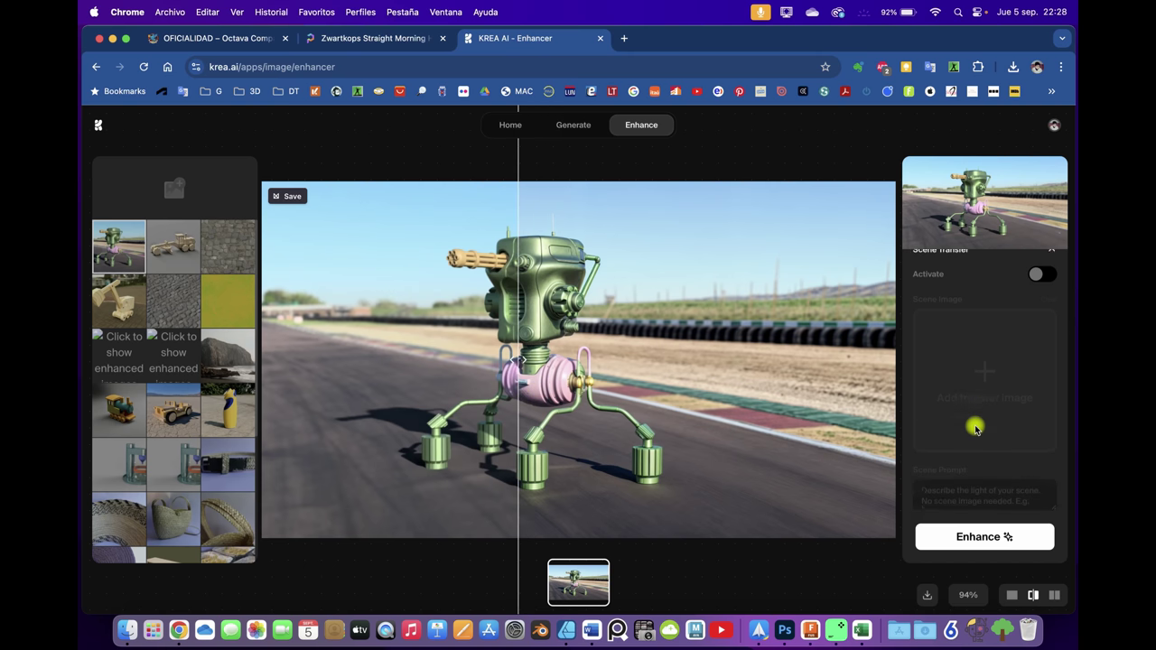
scroll(975, 429, down, 2)
scroll(959, 497, down, 2)
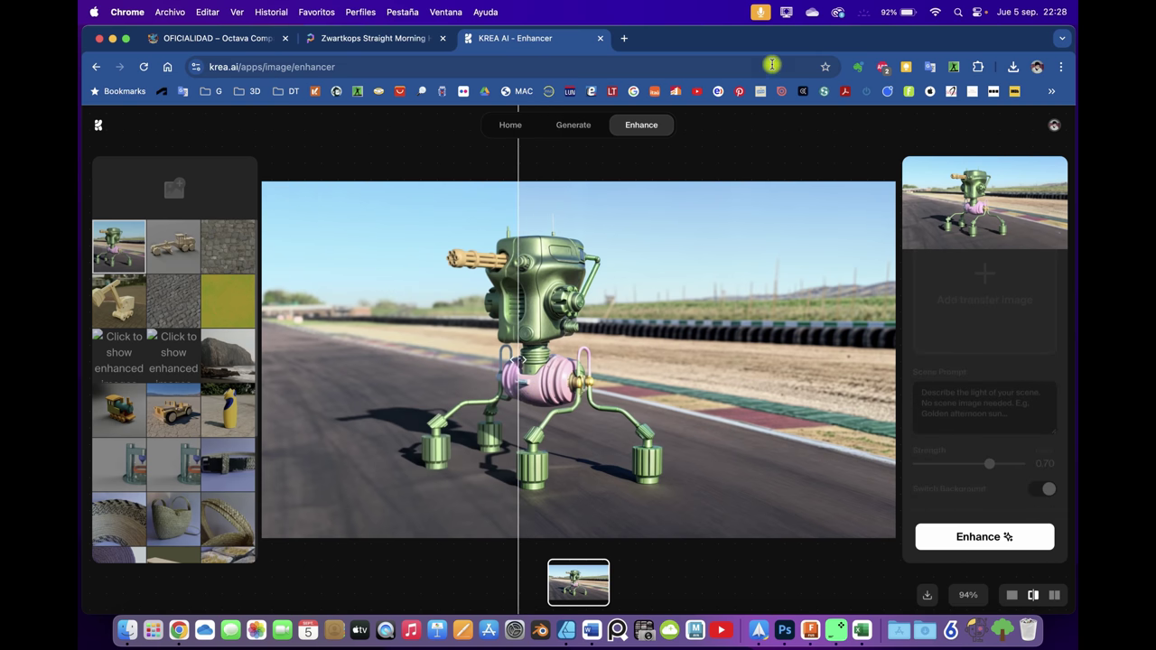
Try the side-by-side view, then download the enhanced PNG and open it
drag(792, 39, 468, 8)
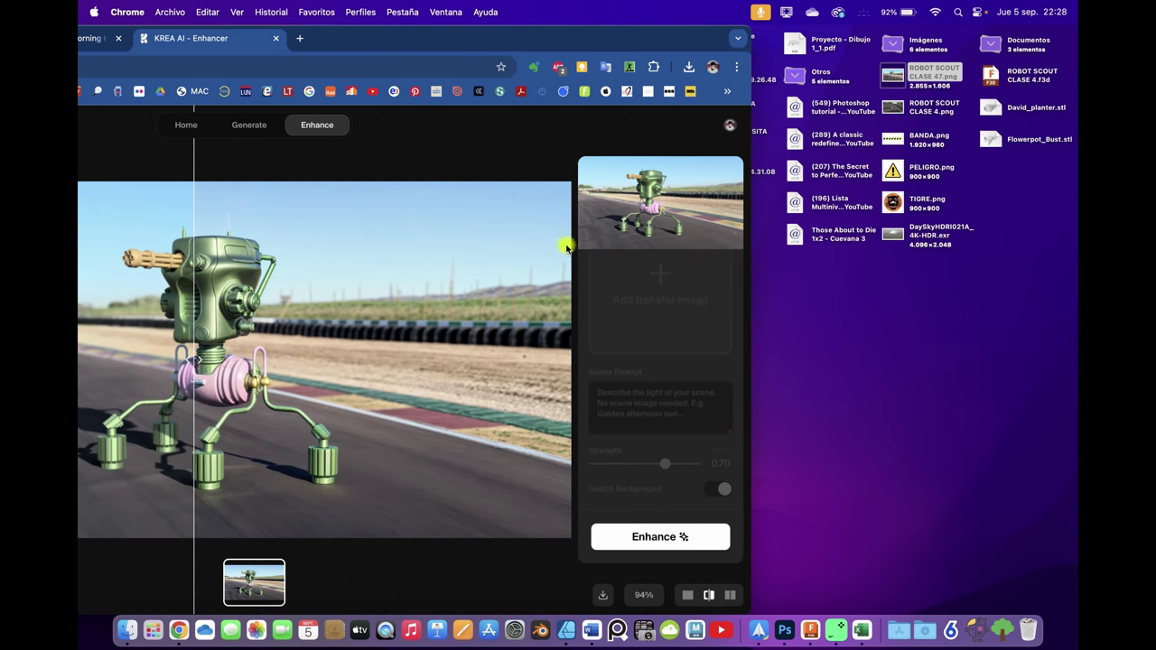
click(730, 595)
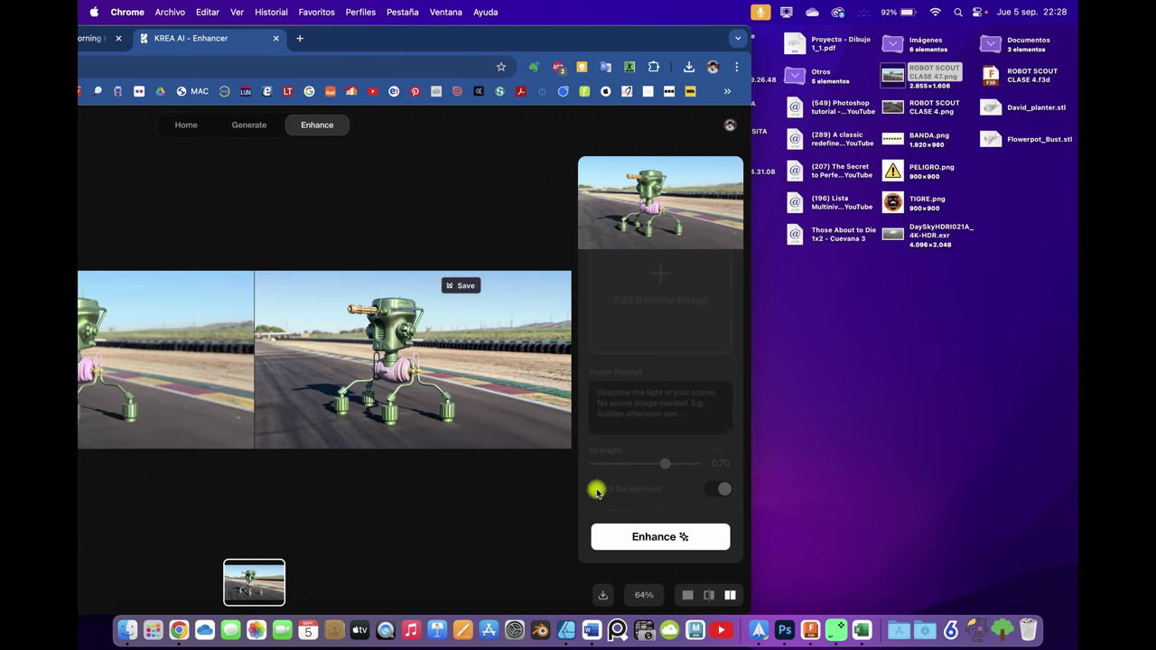
click(709, 595)
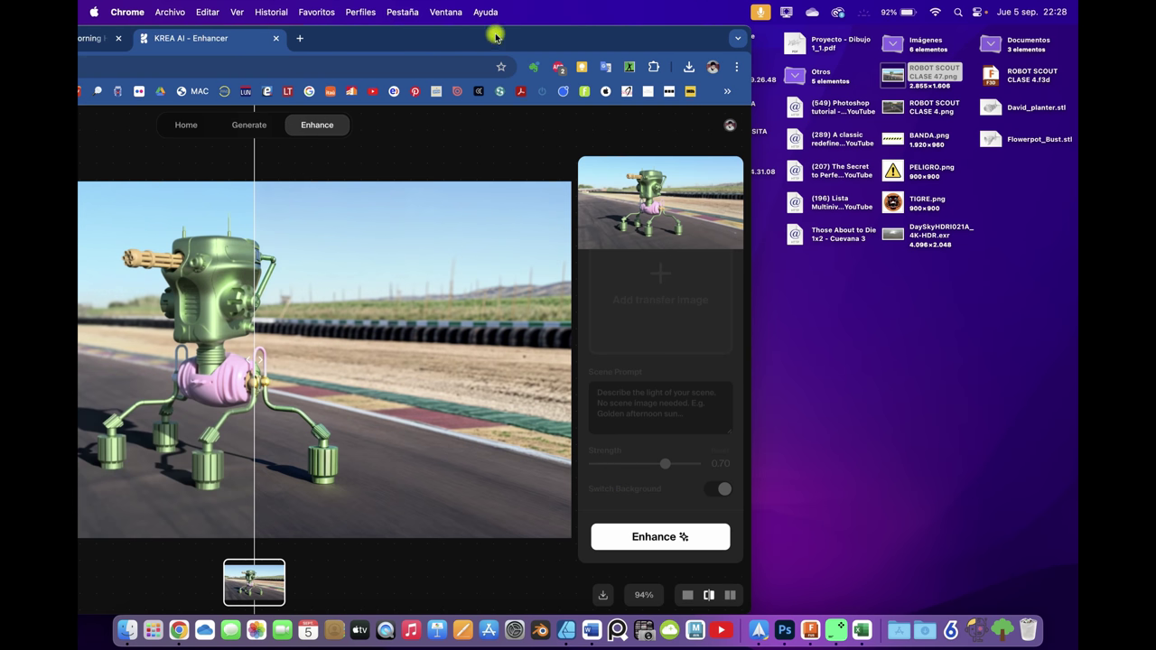
drag(495, 38, 534, 38)
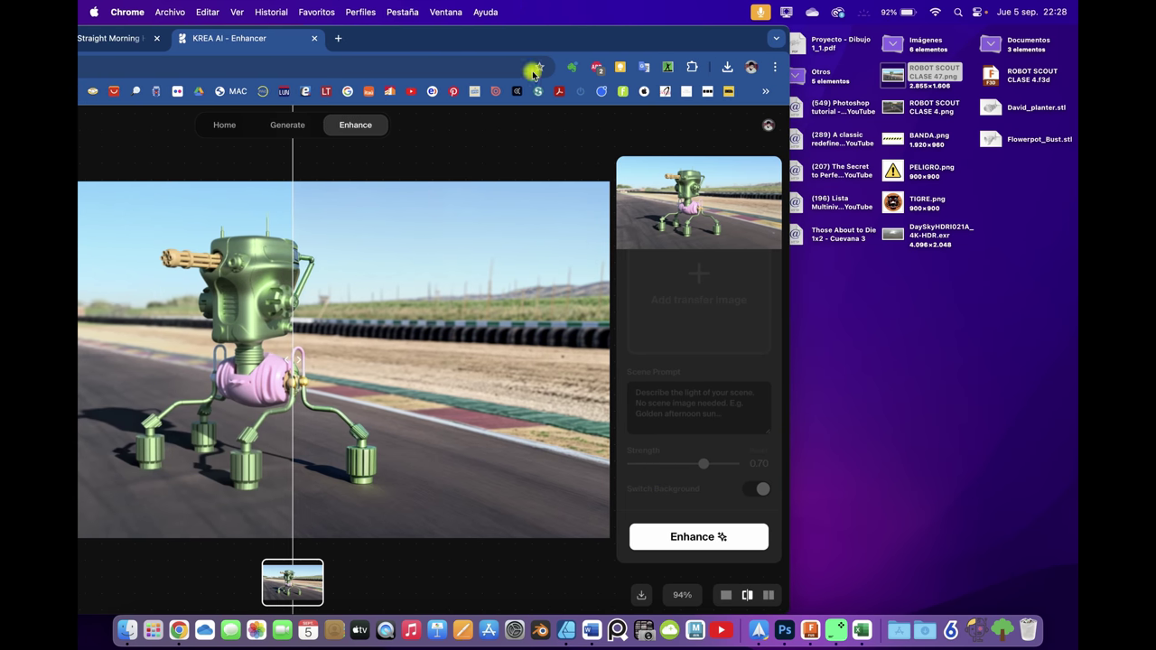
click(643, 596)
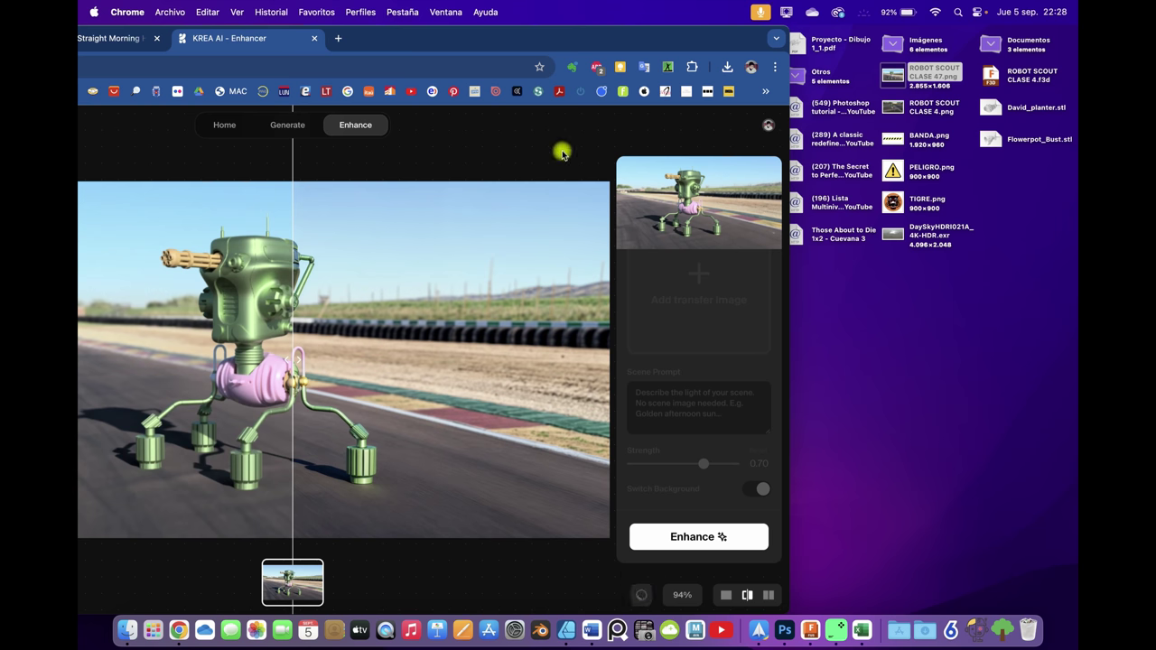
double_click(536, 46)
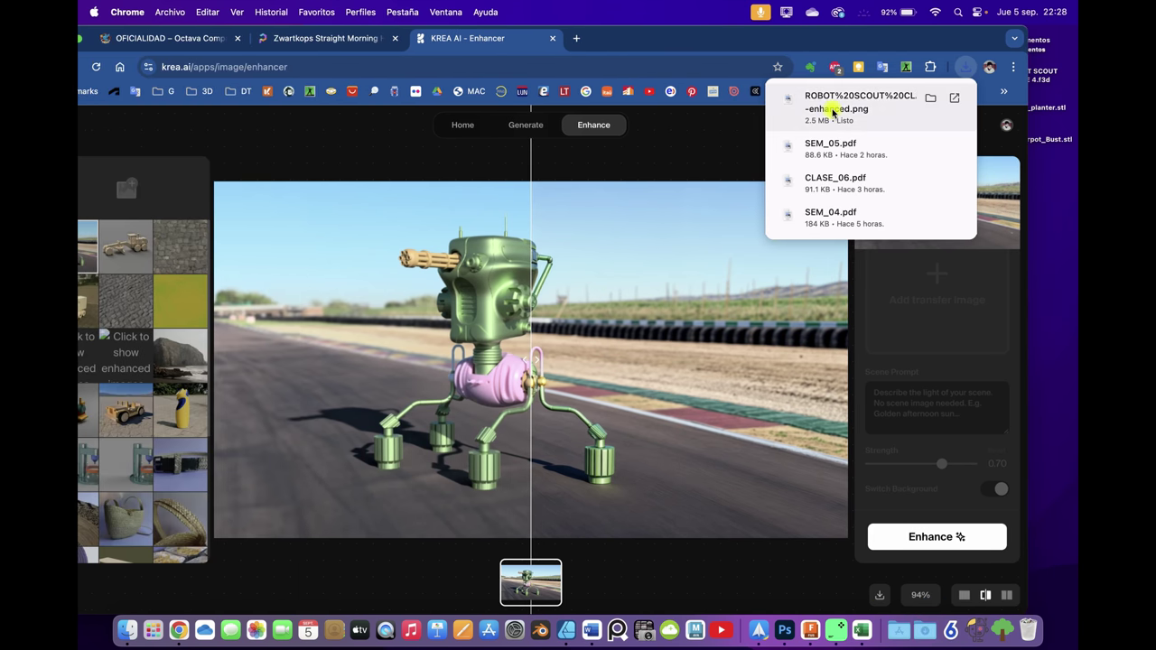
click(832, 104)
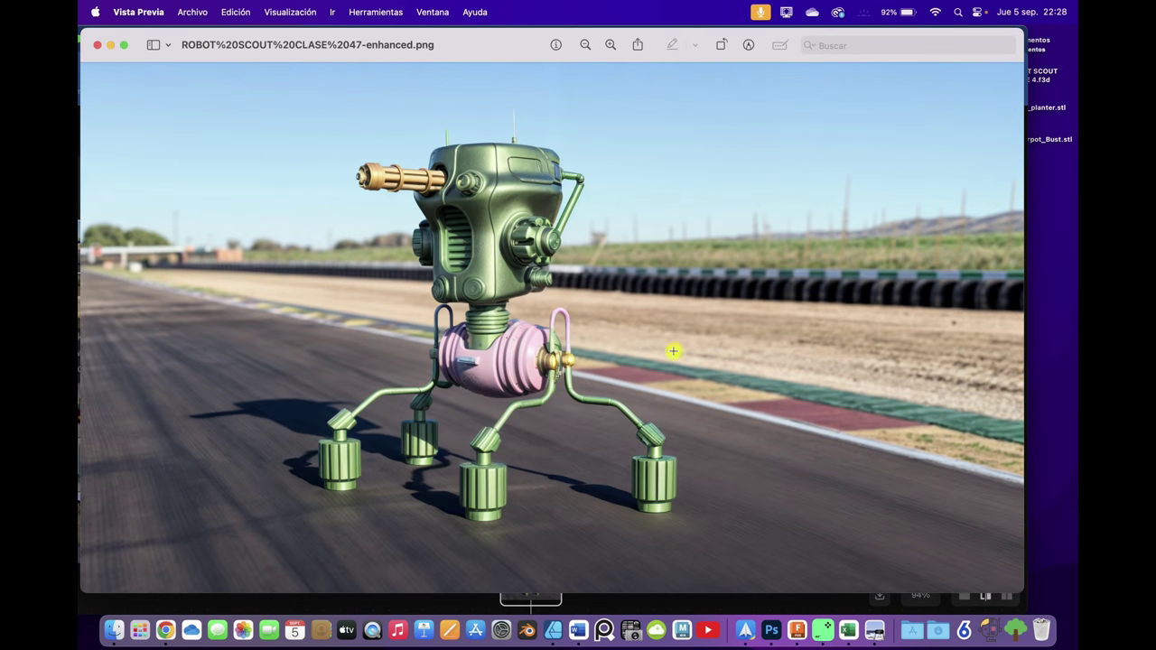
click(1008, 606)
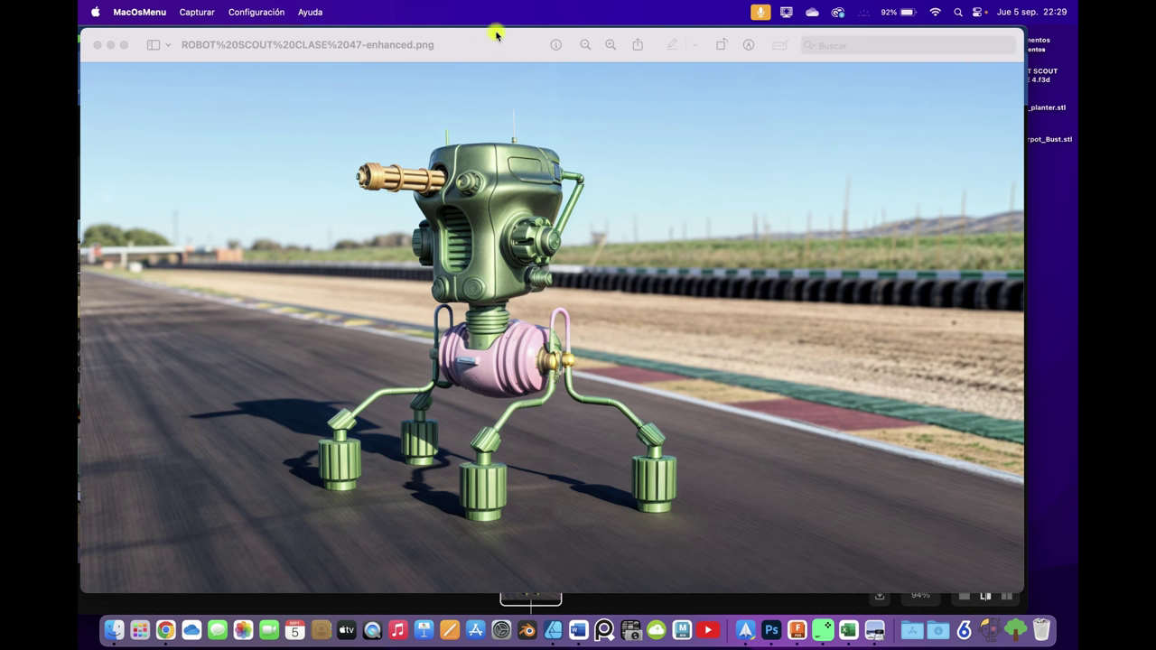
drag(496, 34, 567, 17)
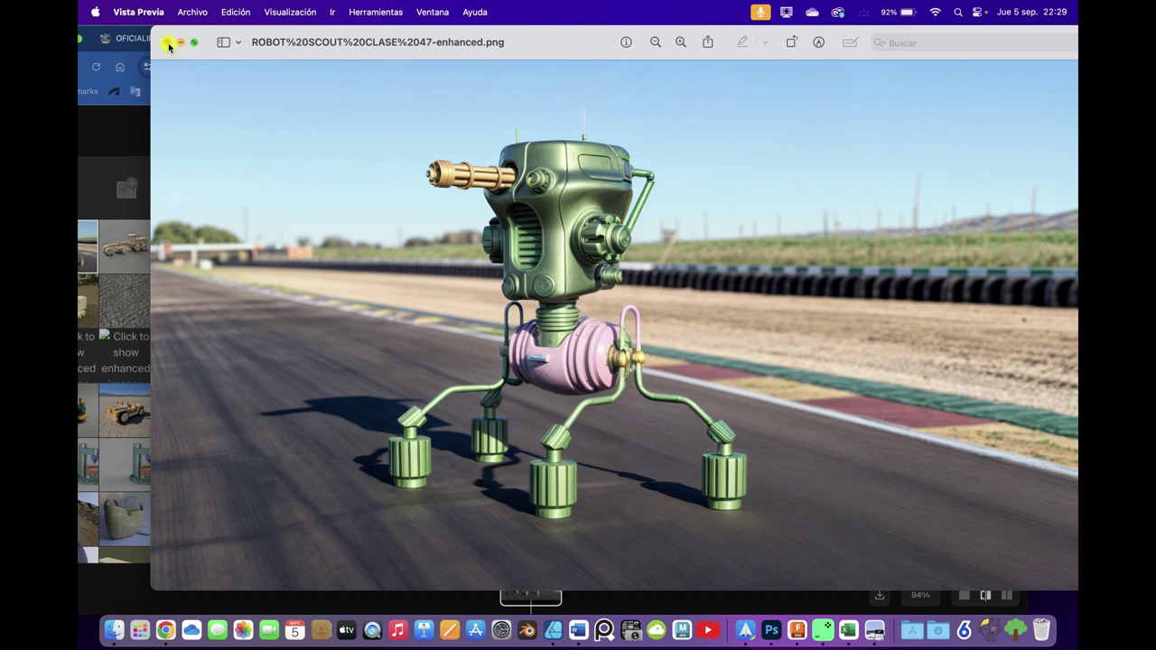
click(168, 43)
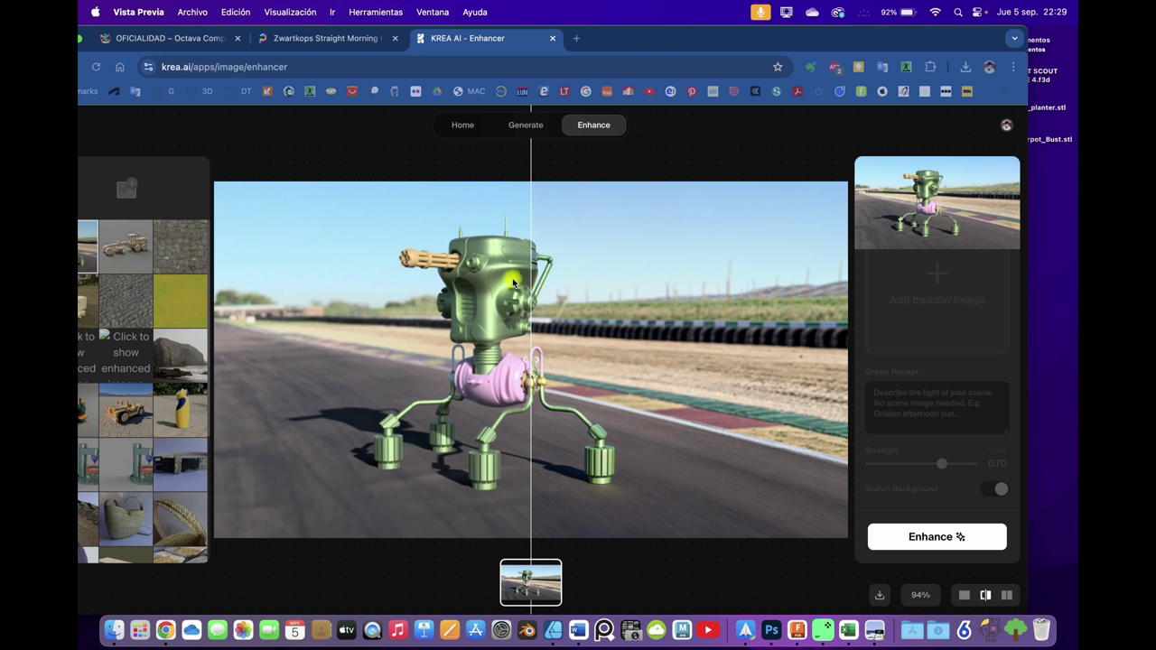
key(ctrl+Up)
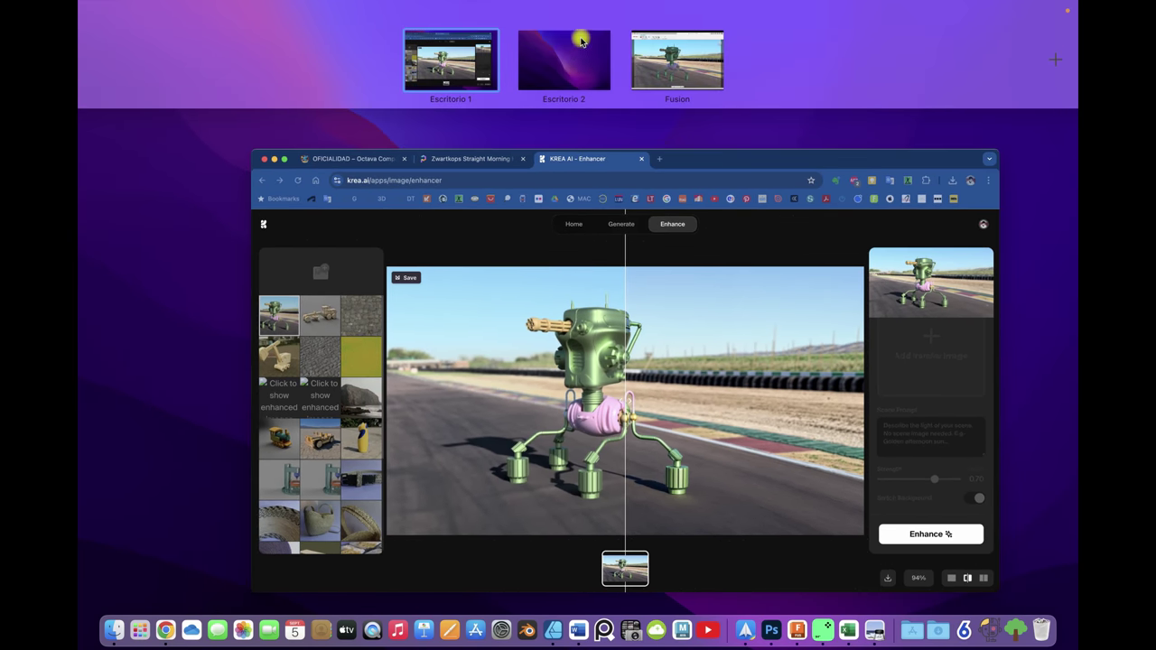
Return to the Fusion 360 space showing the ROBOT SCOUT CLASE 4 race-track design
click(669, 80)
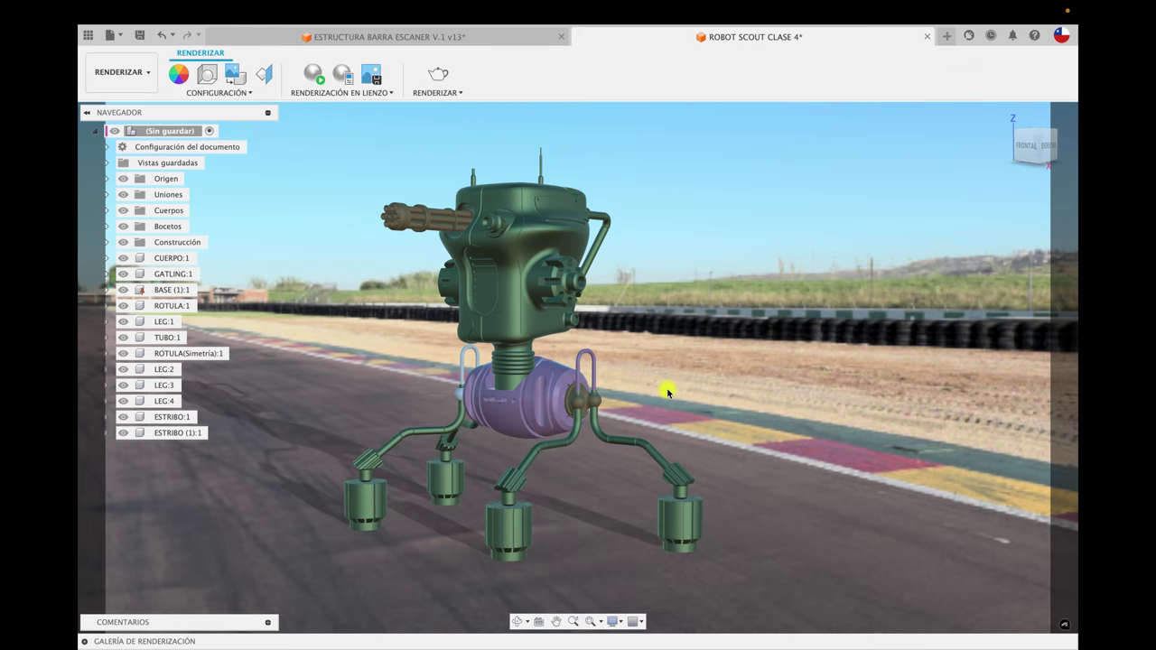